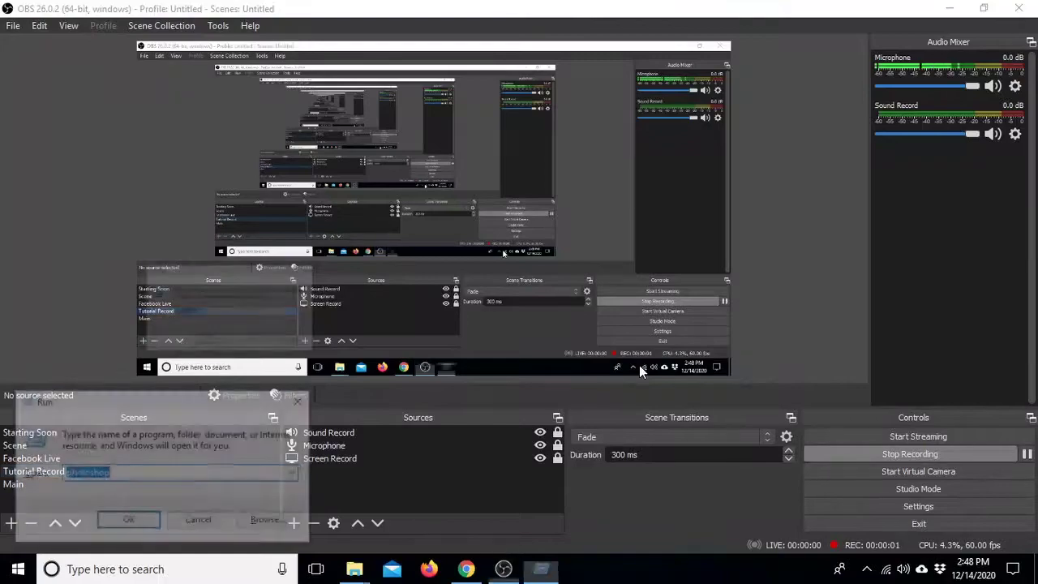
Launch Adobe Photoshop from the Run dialog with 'photoshop' entered.
key(Return)
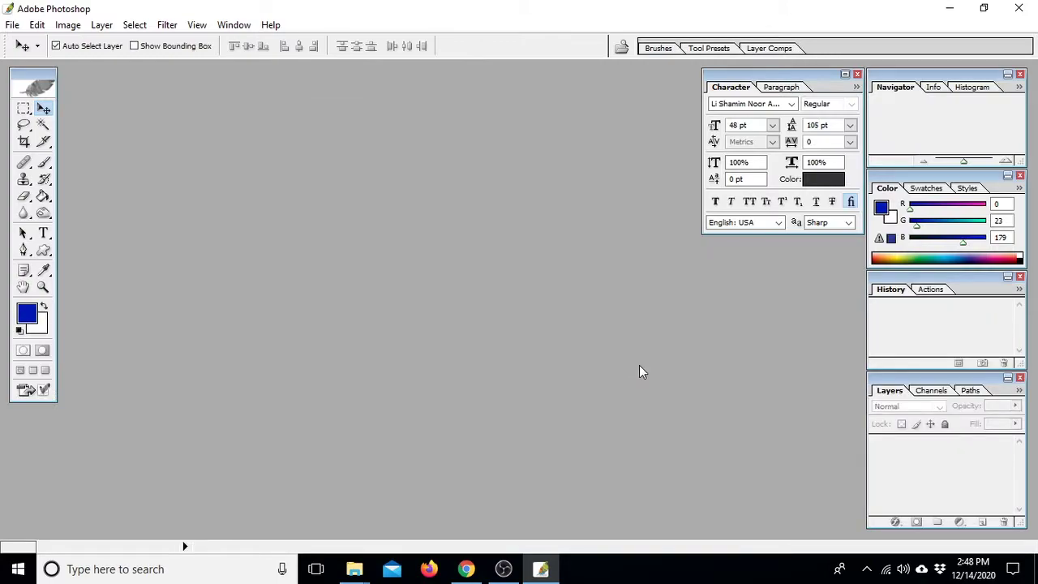
Try the Magnetic Lasso and Single Column Marquee, ending with the plain Lasso Tool active.
click(24, 124)
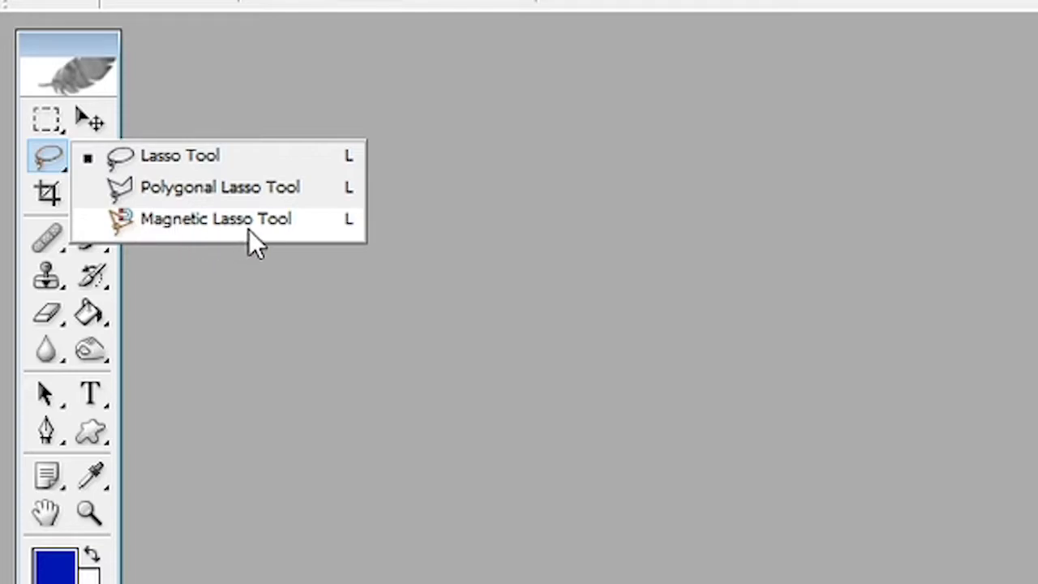
click(276, 224)
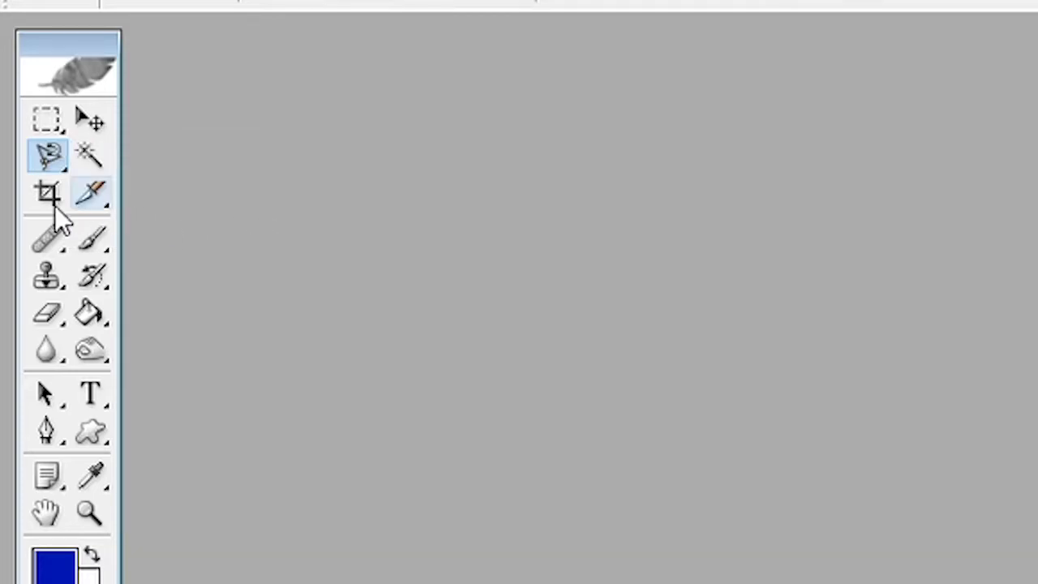
right_click(56, 155)
click(144, 155)
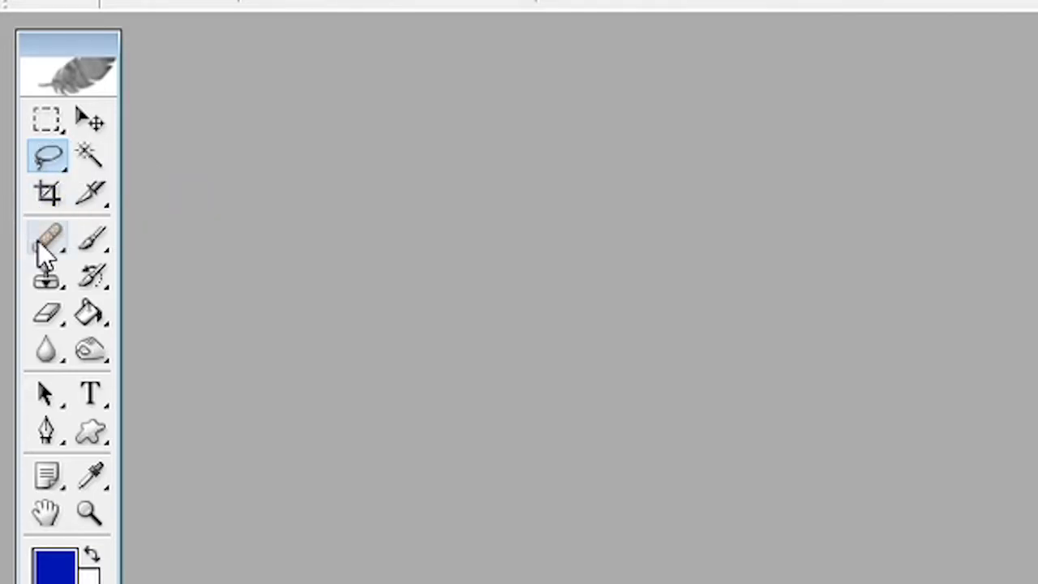
right_click(30, 119)
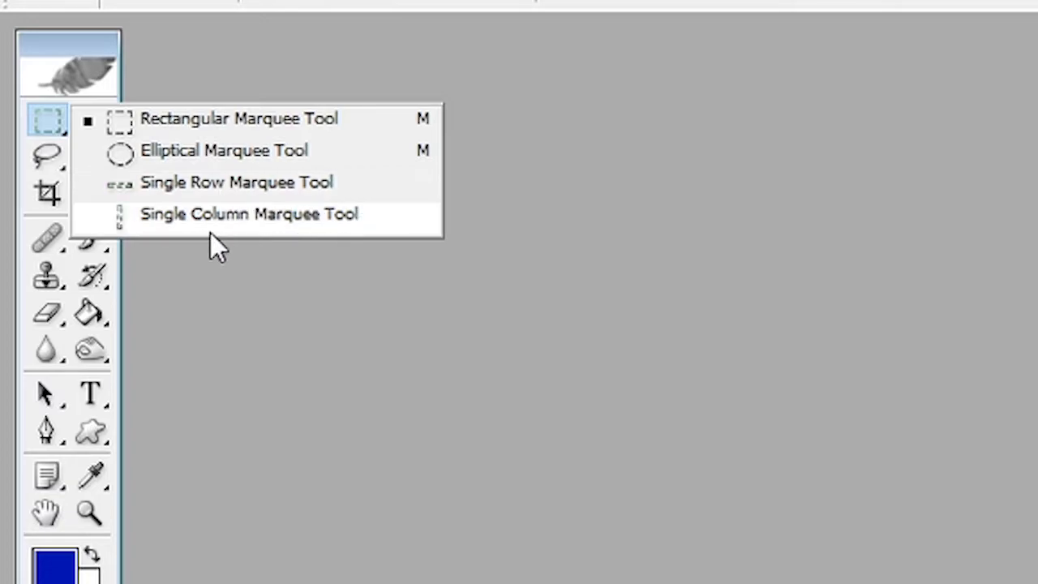
click(239, 224)
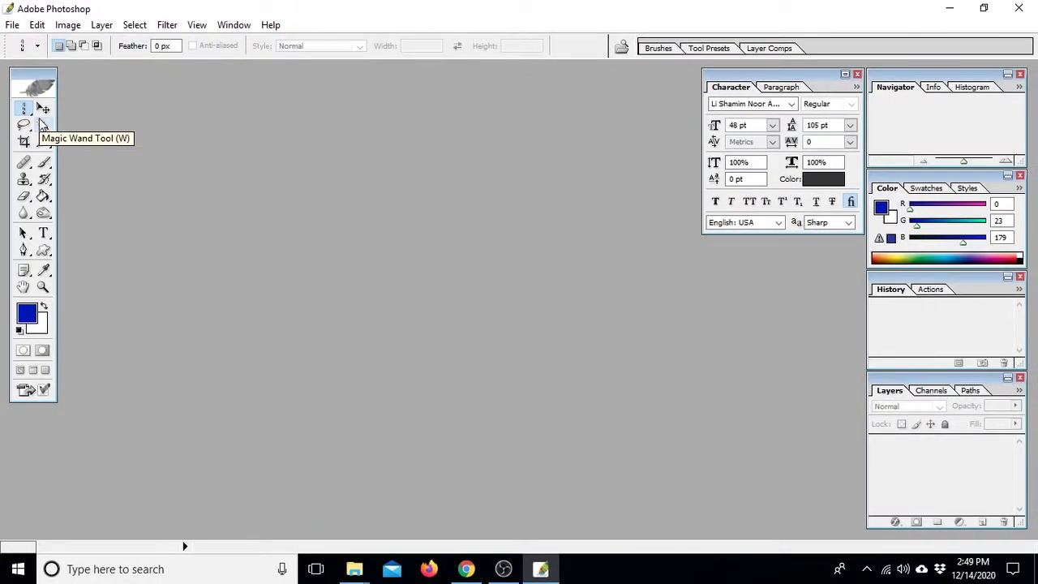
click(25, 125)
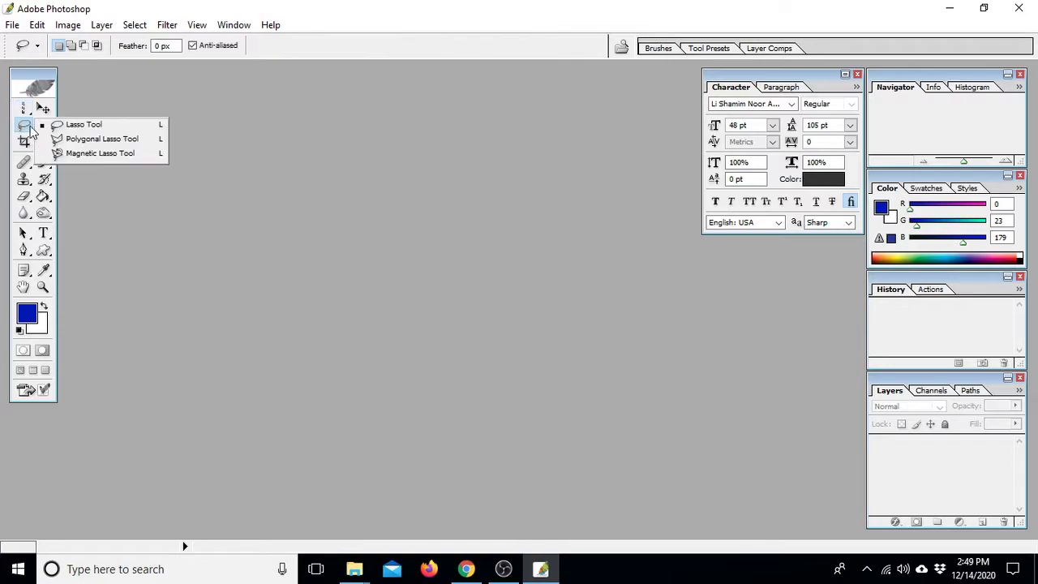
click(97, 126)
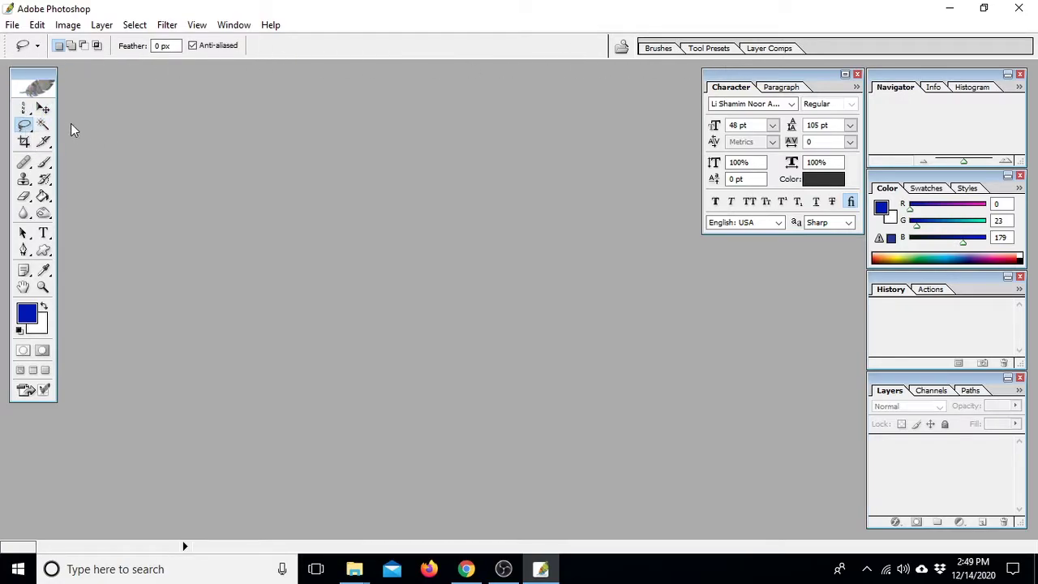
click(24, 108)
click(24, 126)
Switch to the Lasso Tools folder in File Explorer and refresh its listing.
key(alt+Tab)
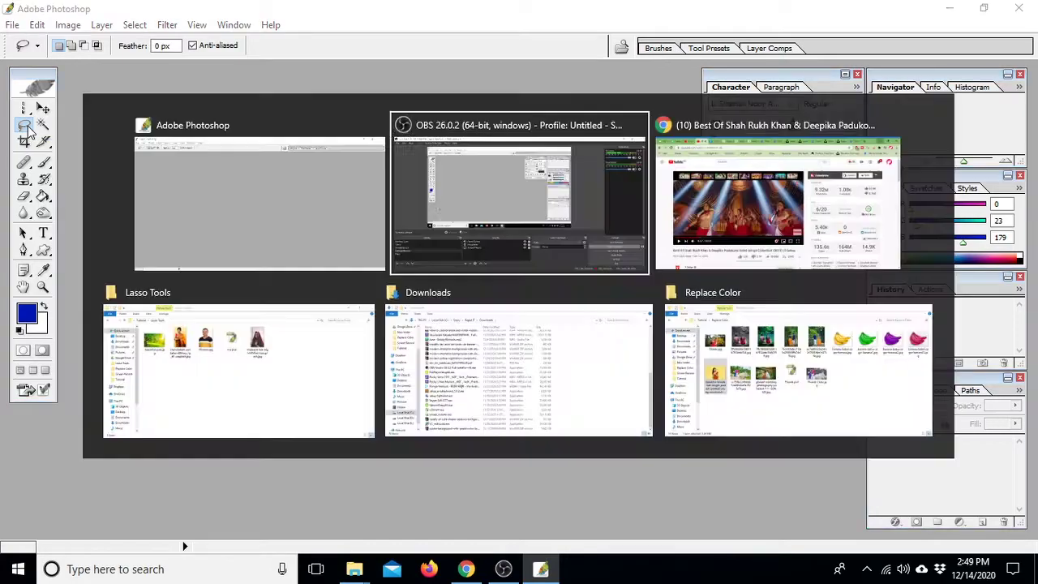
key(alt+Tab)
key(alt+Tab)
key(alt+Tab)
key(alt+shift+Tab)
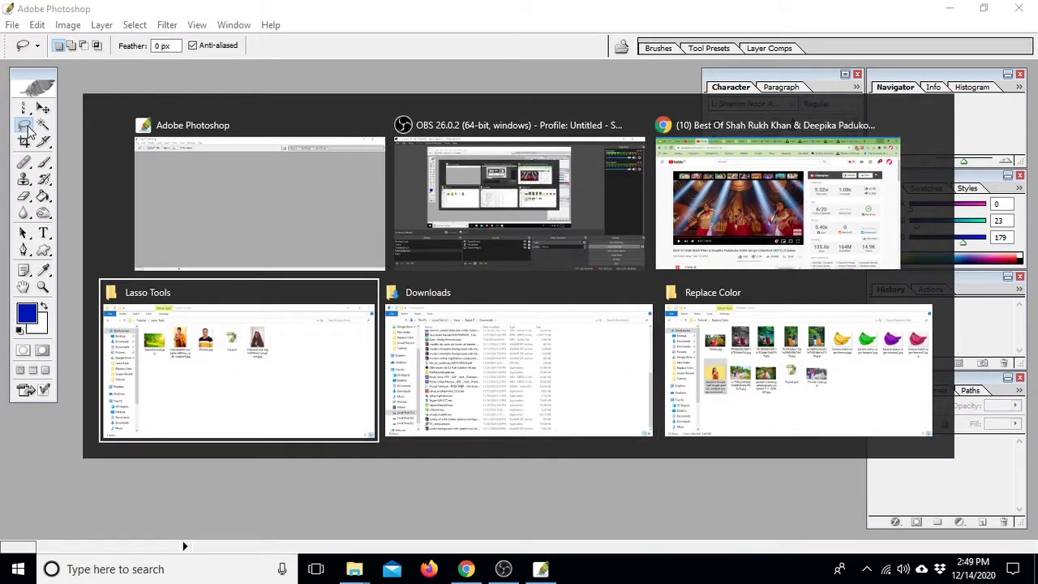
right_click(477, 296)
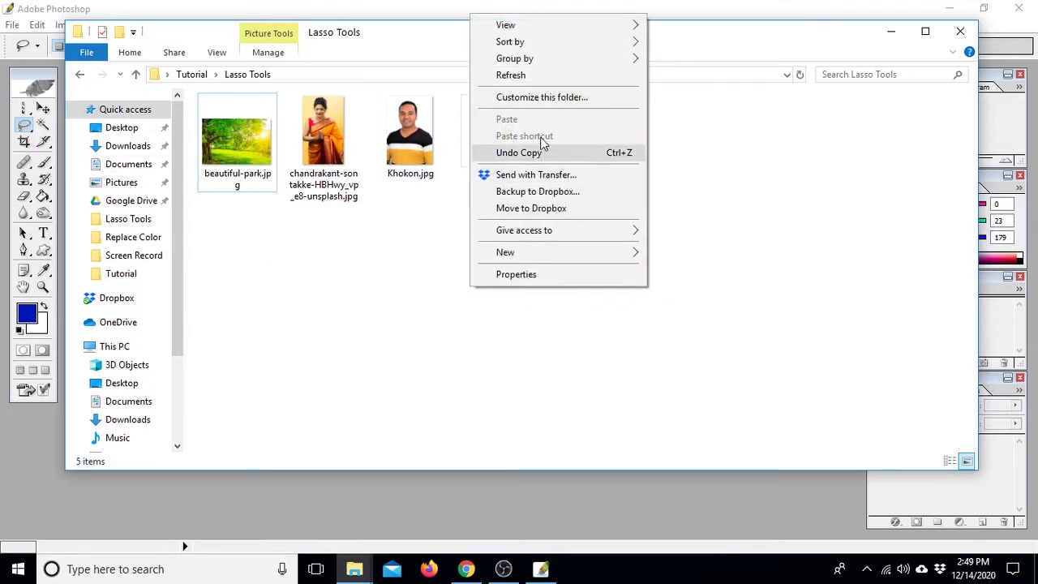
click(531, 77)
right_click(413, 260)
click(458, 318)
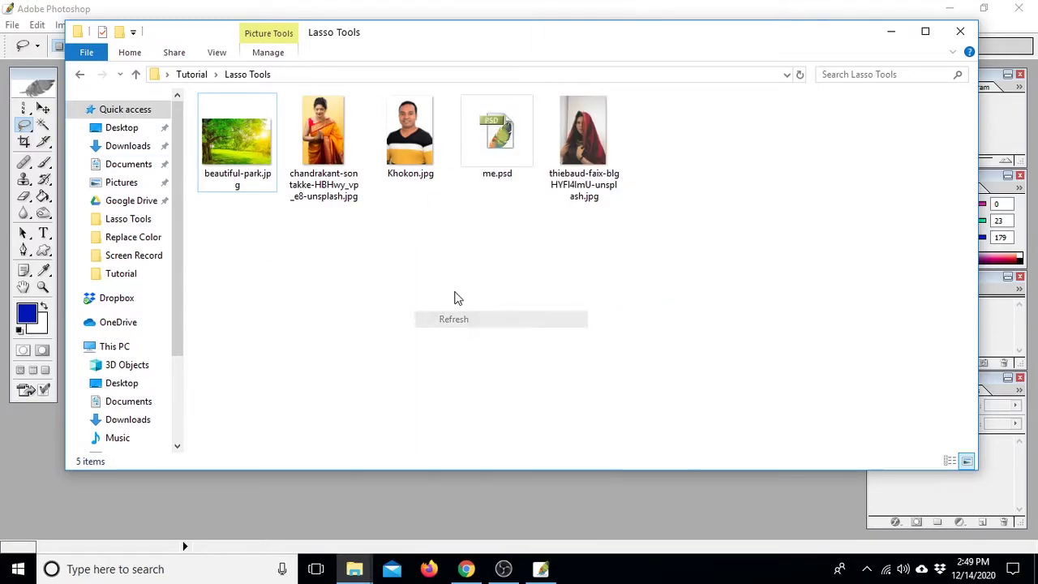
right_click(419, 278)
click(468, 338)
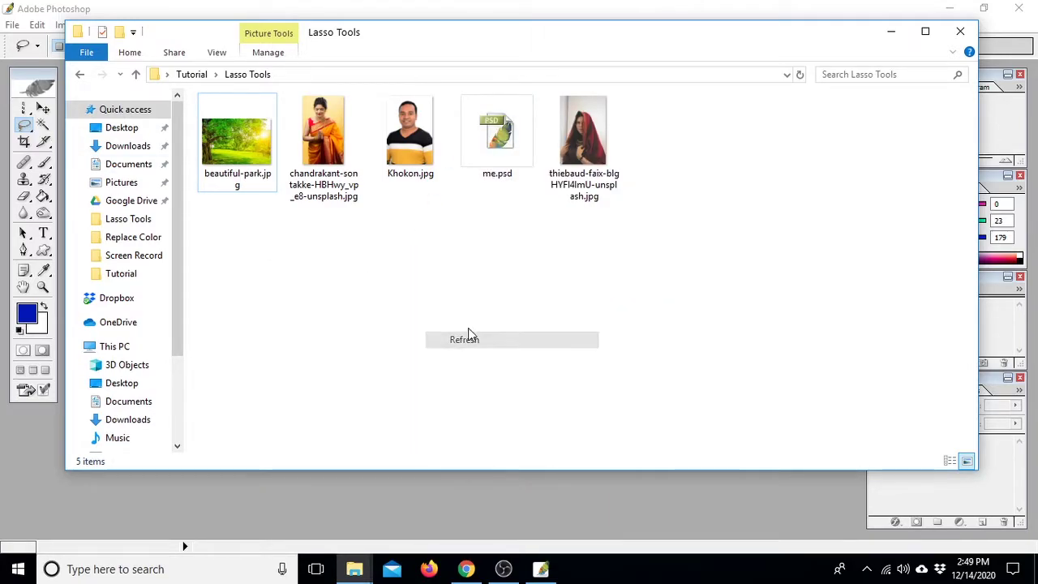
Preview the sari portrait and the next photo, then return to the Freepik page in Chrome.
double_click(353, 135)
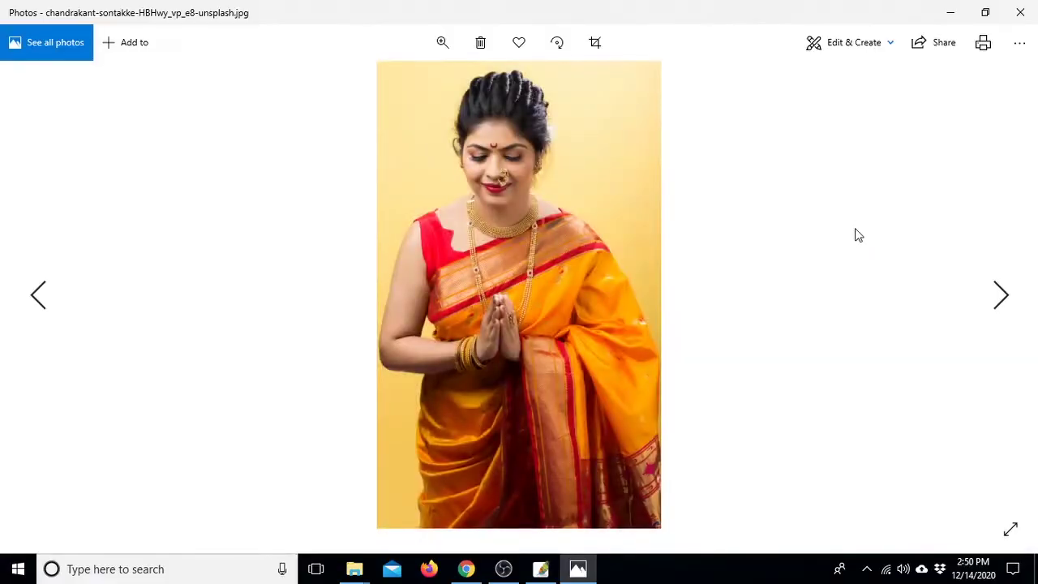
key(Right)
key(alt+Tab)
scroll(686, 281, up, 5)
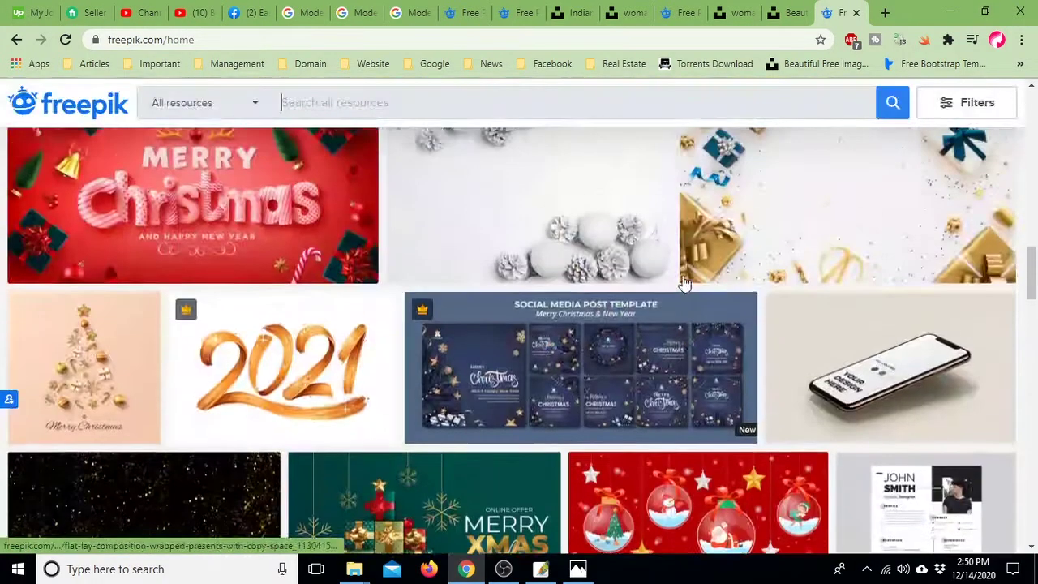
scroll(688, 275, up, 5)
scroll(690, 270, up, 5)
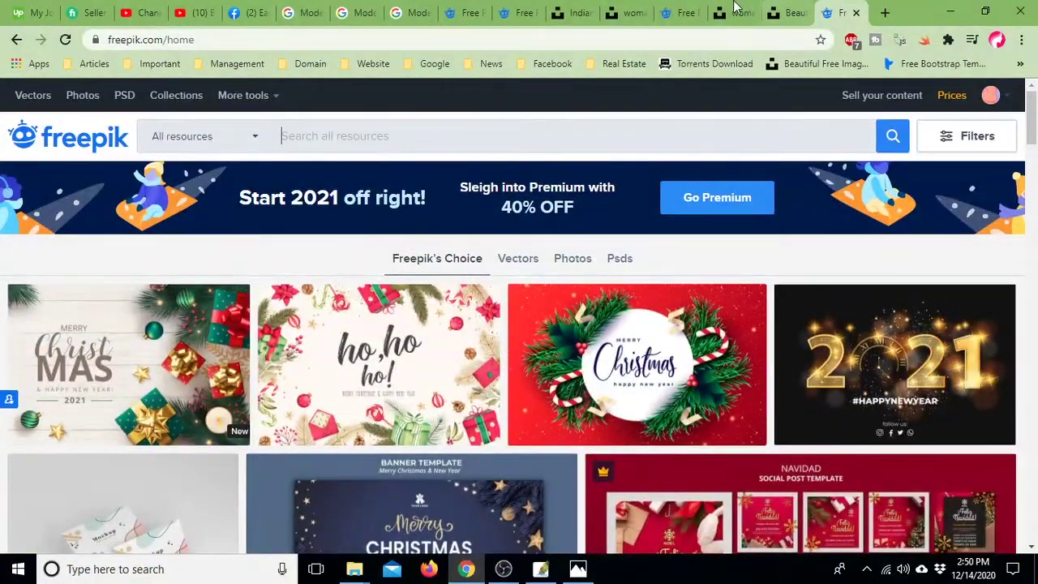
click(786, 13)
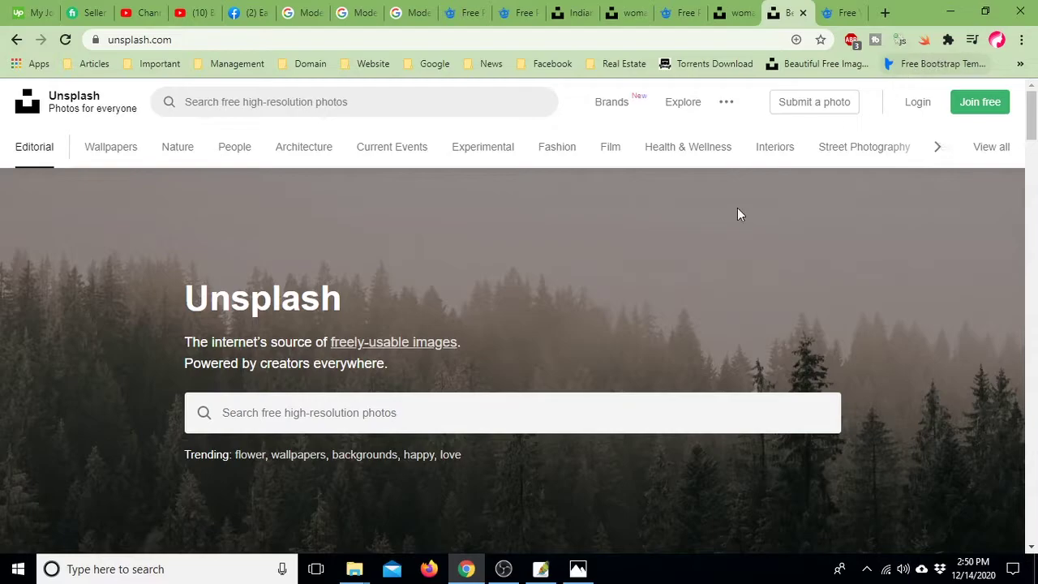
click(734, 12)
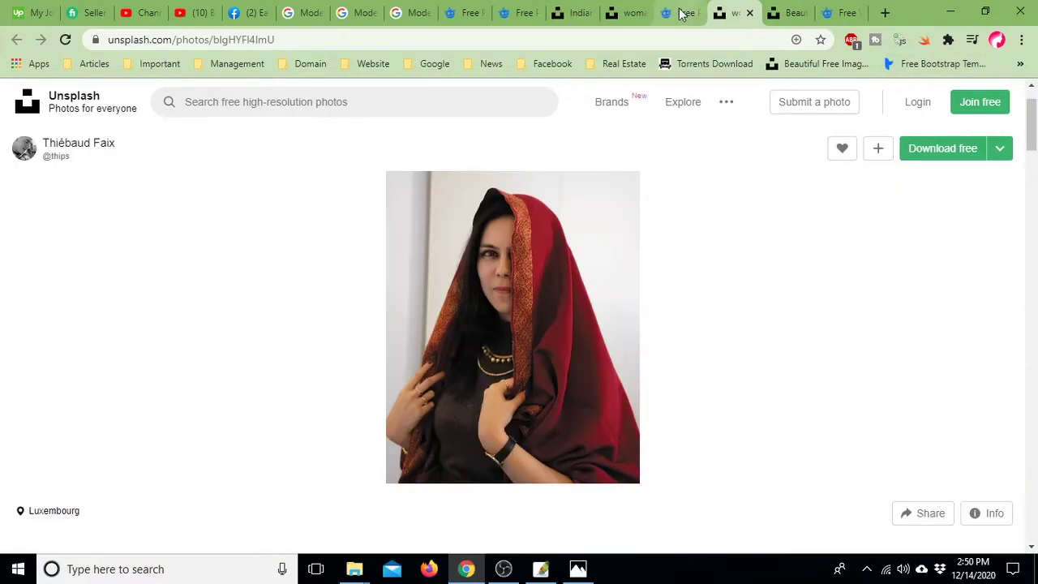
click(681, 14)
scroll(553, 286, down, 3)
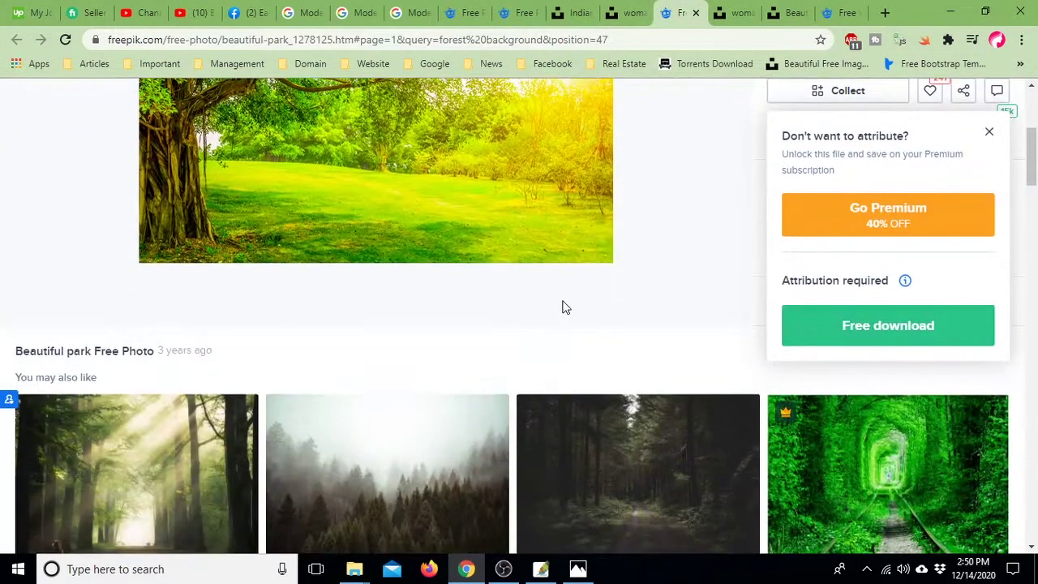
scroll(565, 307, up, 3)
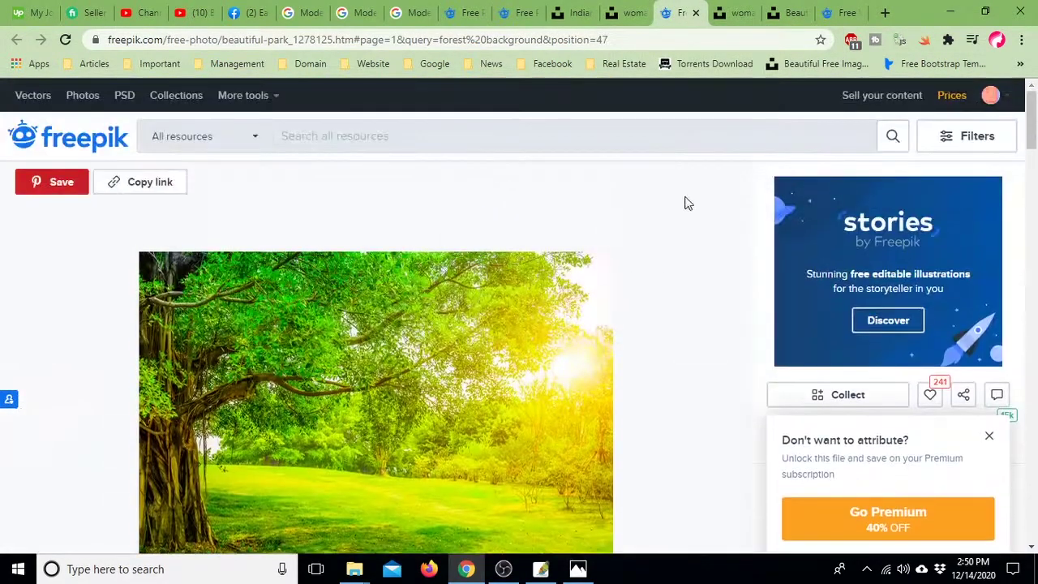
click(843, 13)
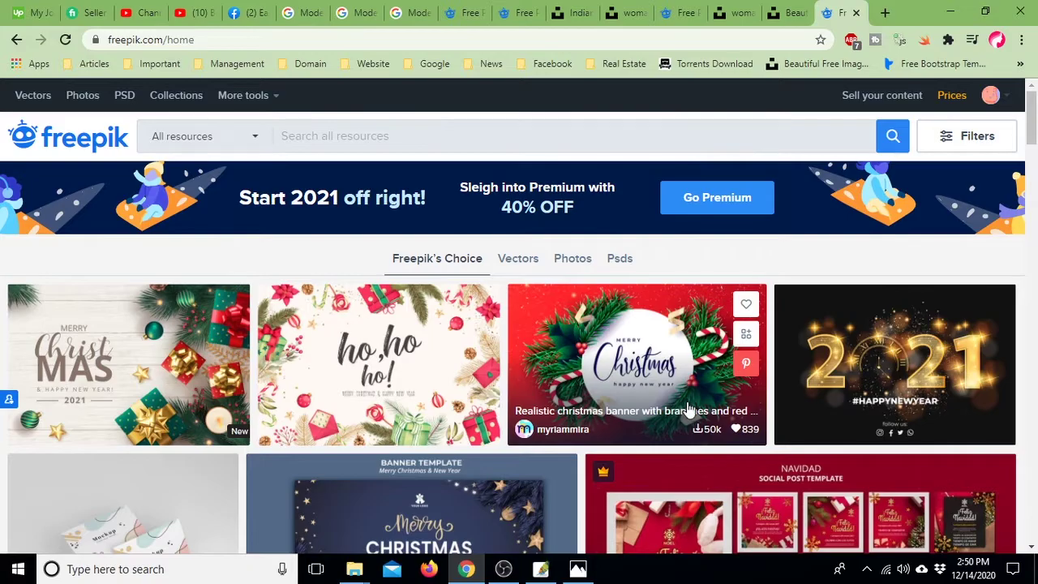
scroll(686, 413, down, 4)
scroll(700, 409, down, 2)
scroll(697, 411, down, 3)
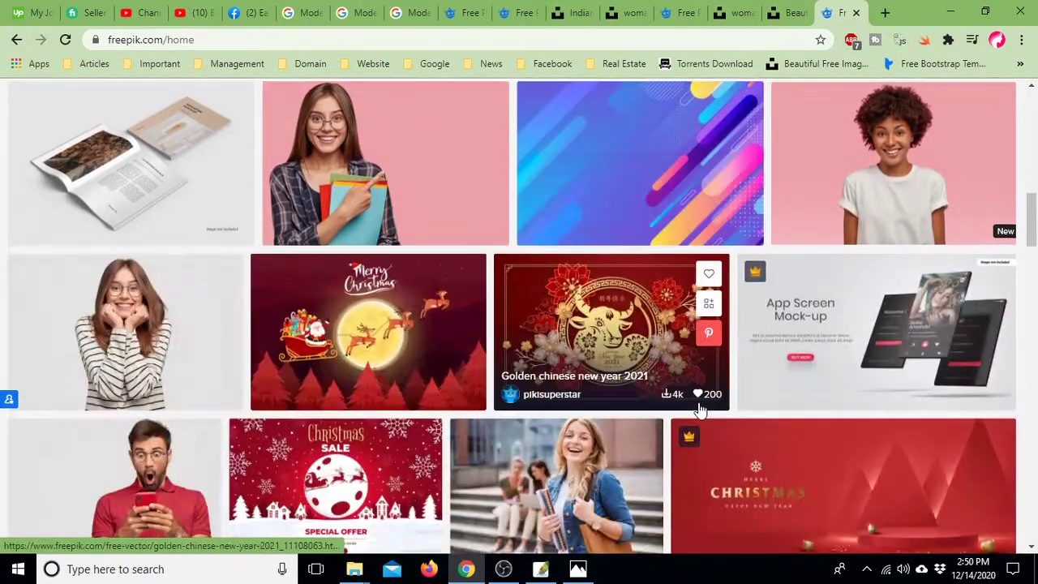
scroll(675, 418, down, 2)
scroll(677, 419, down, 2)
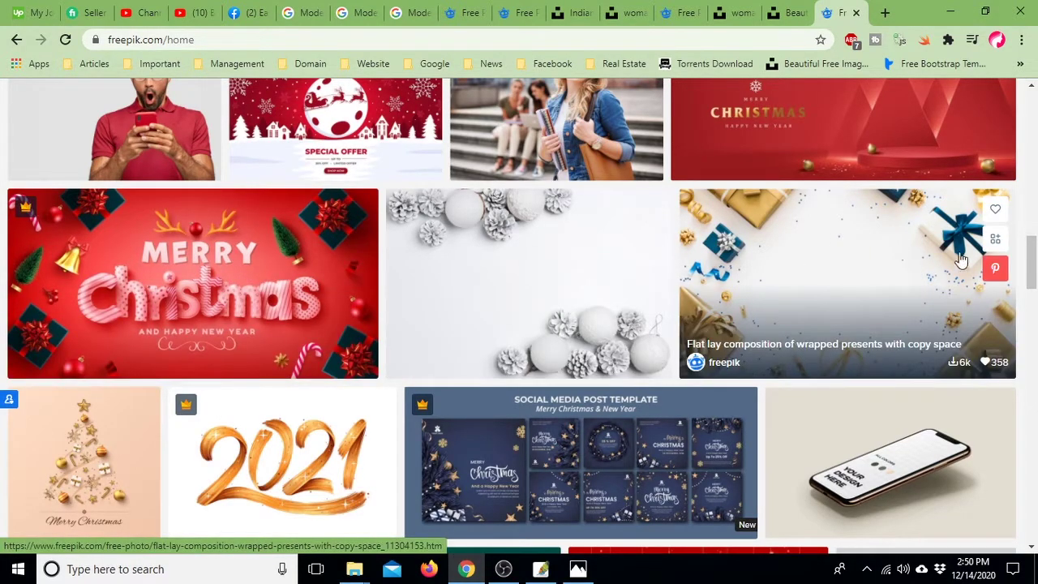
scroll(713, 286, down, 5)
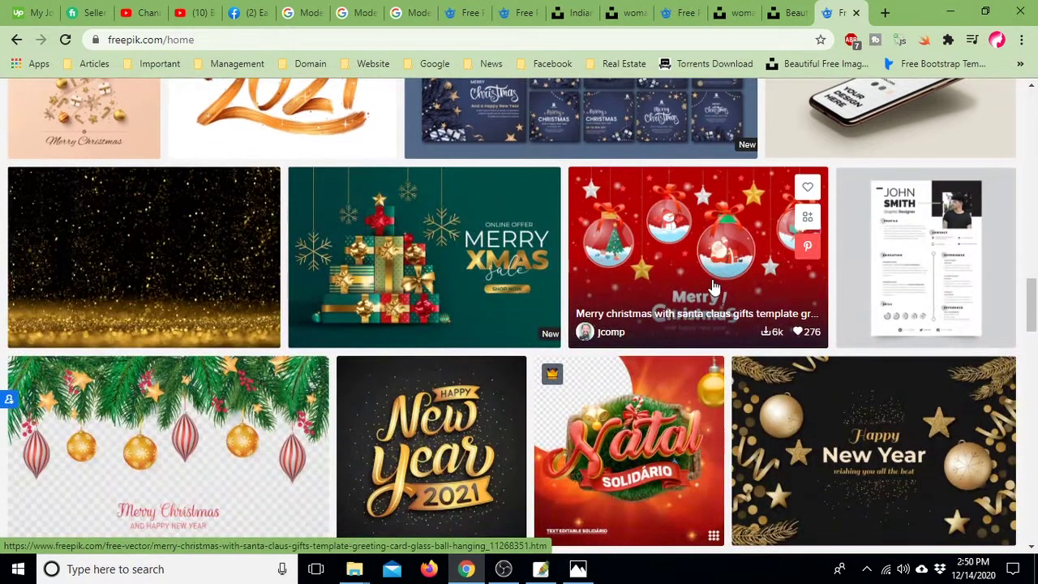
scroll(714, 286, down, 3)
scroll(714, 292, down, 3)
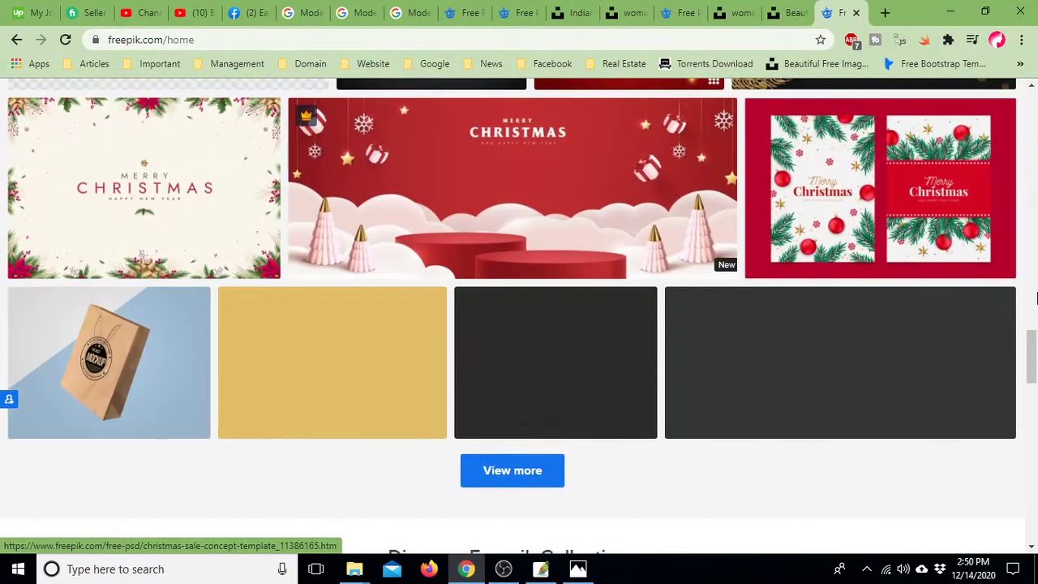
mouse_move(1031, 356)
mouse_down()
mouse_move(1031, 118)
mouse_move(1031, 519)
mouse_up()
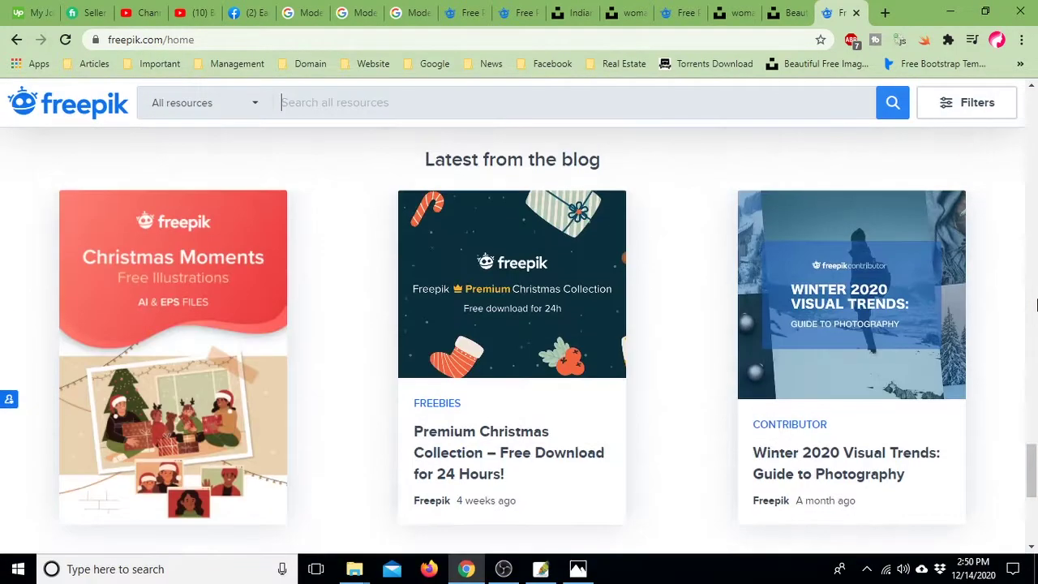
drag(1031, 511, 1033, 89)
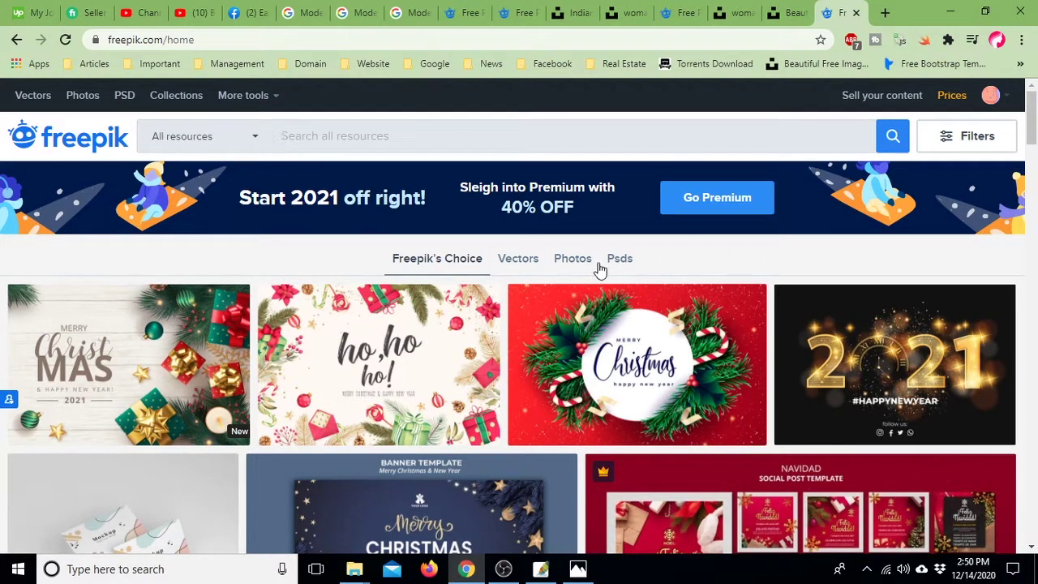
mouse_move(636, 364)
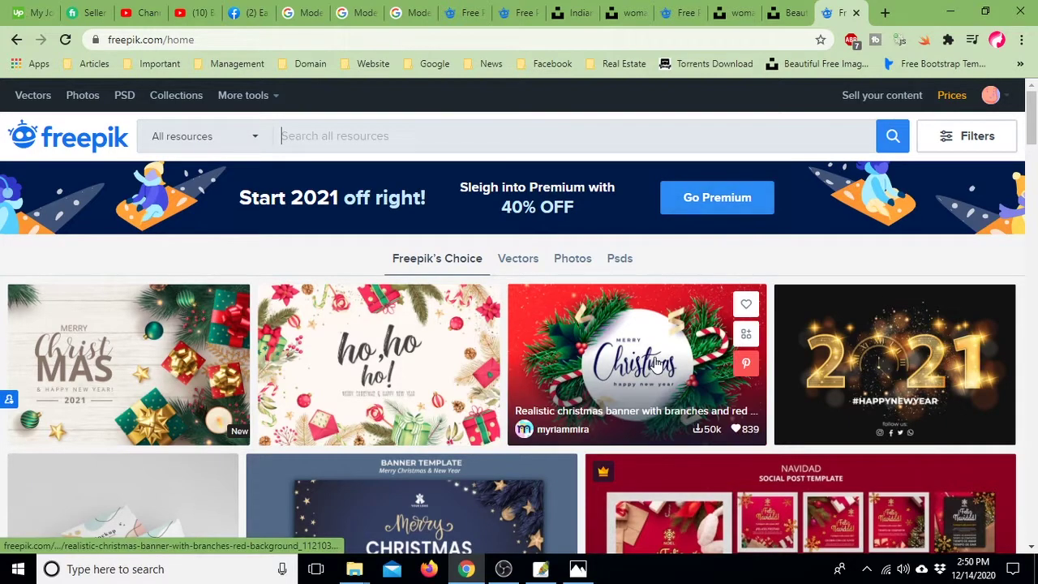
Return to Photoshop and close the Character panel.
click(540, 571)
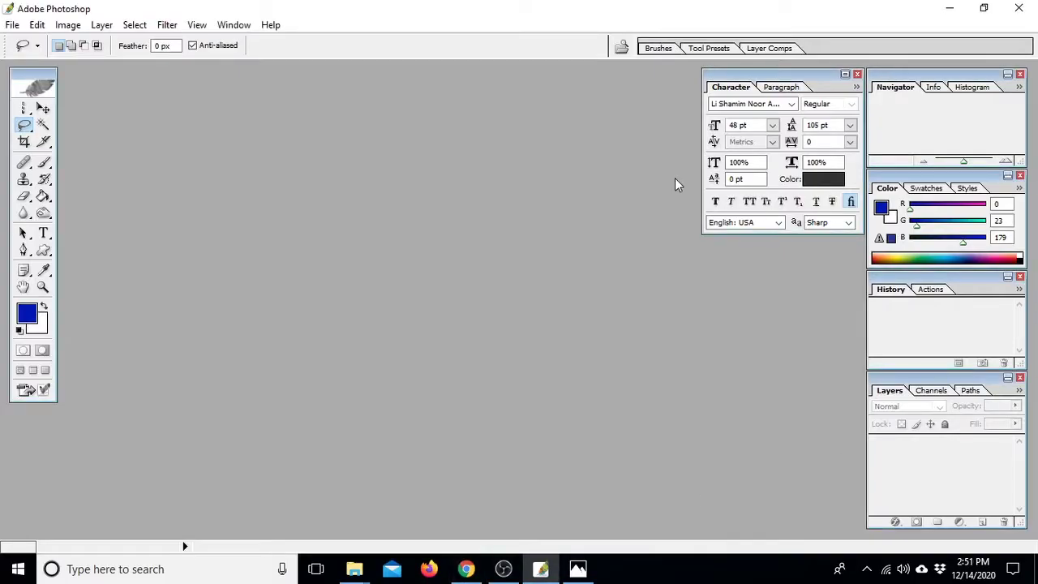
click(856, 73)
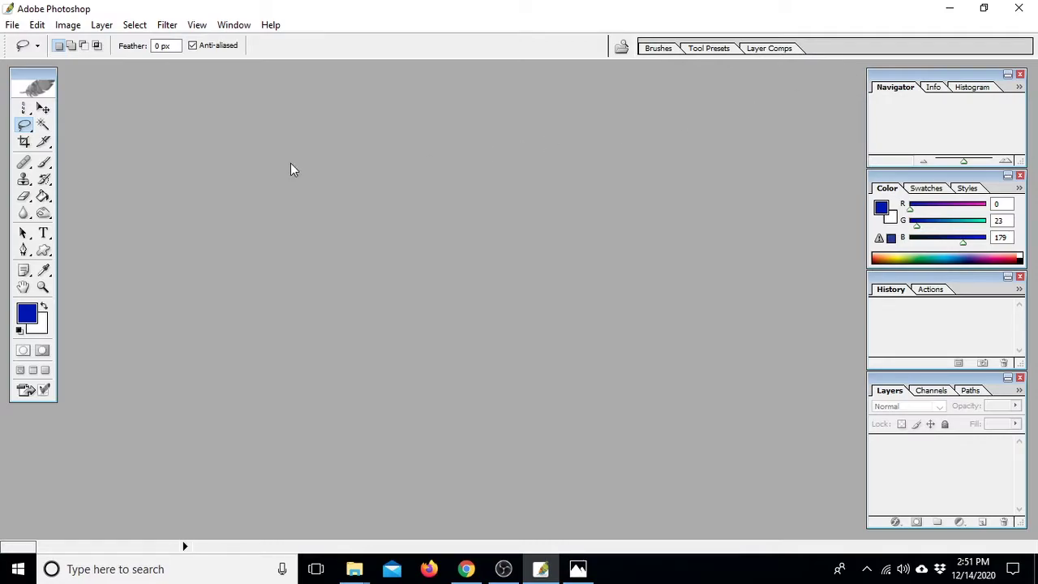
double_click(475, 202)
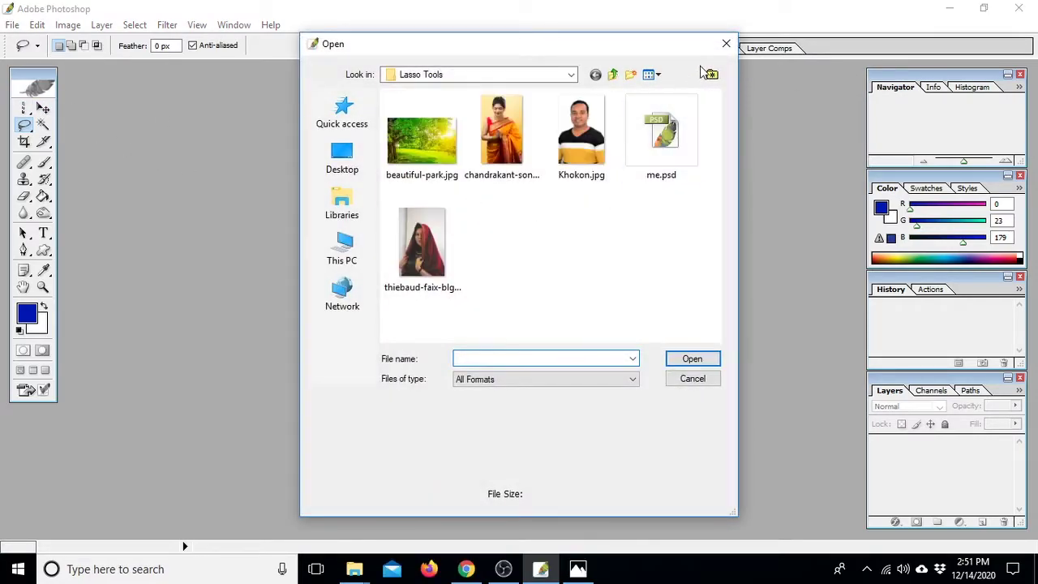
key(Escape)
Open thiebaud-faix-blgHYFI4lmU-unsplash.jpg from the Lasso Tools folder and maximize its window.
double_click(500, 221)
click(418, 255)
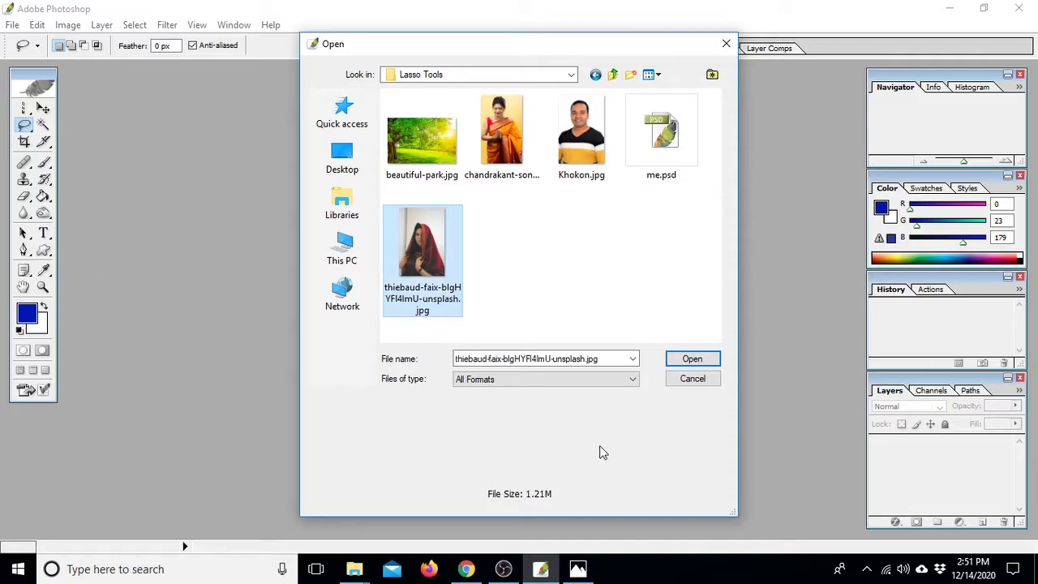
click(691, 359)
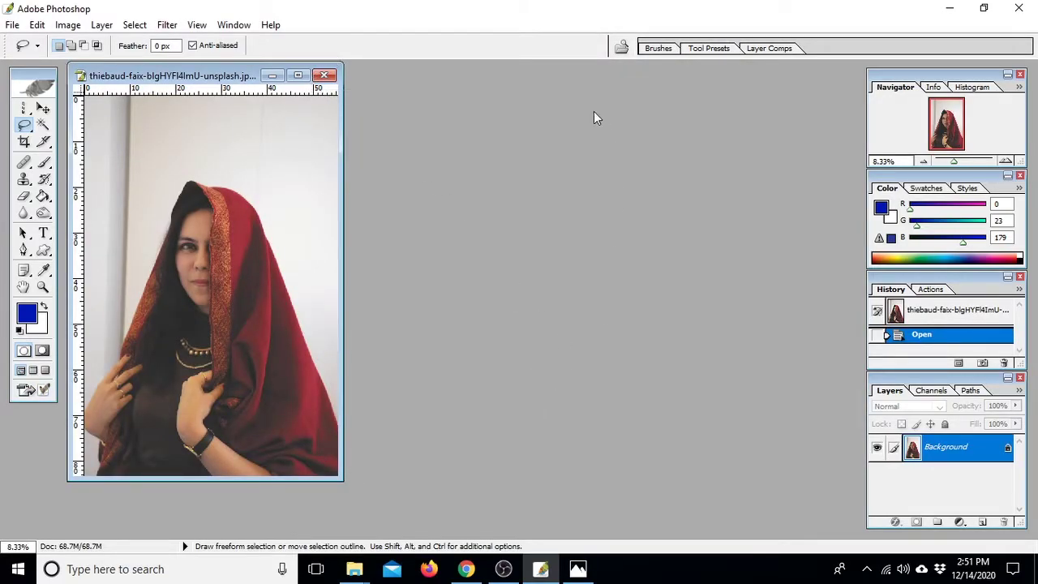
click(297, 75)
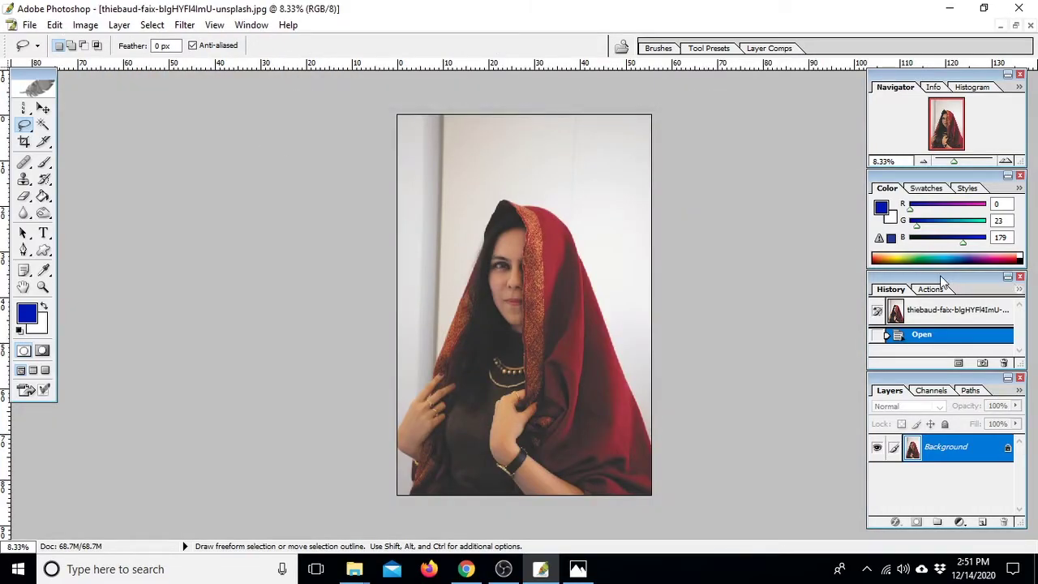
click(85, 25)
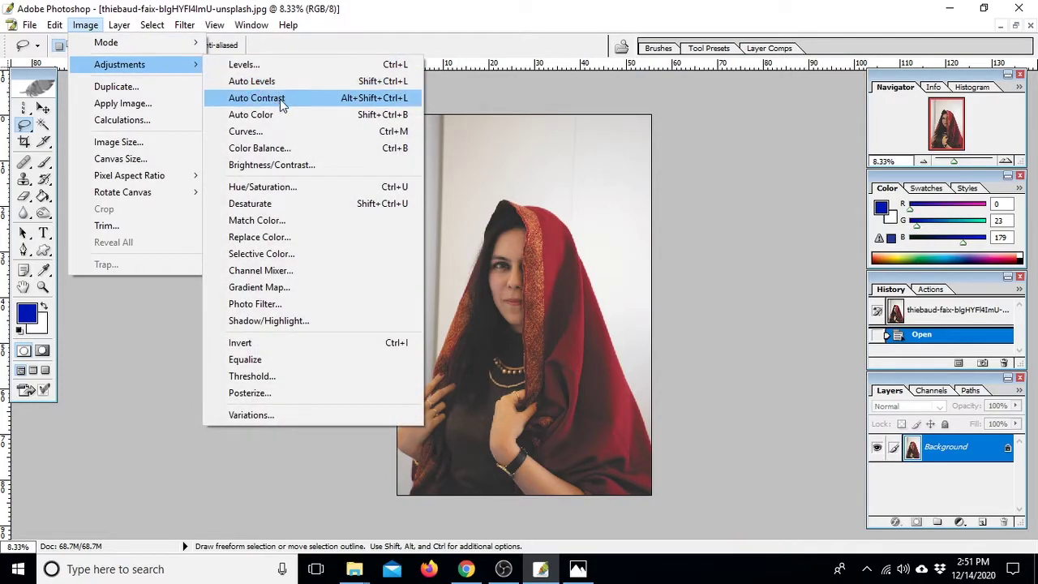
mouse_move(119, 64)
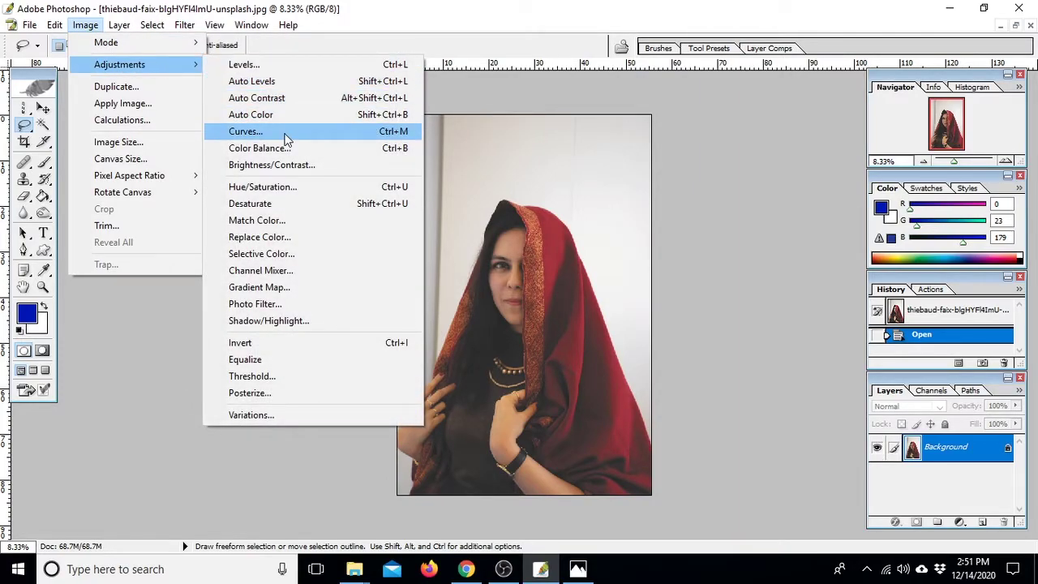
Apply Levels with input values 38, 1.09 and 238, comparing before and after.
click(243, 65)
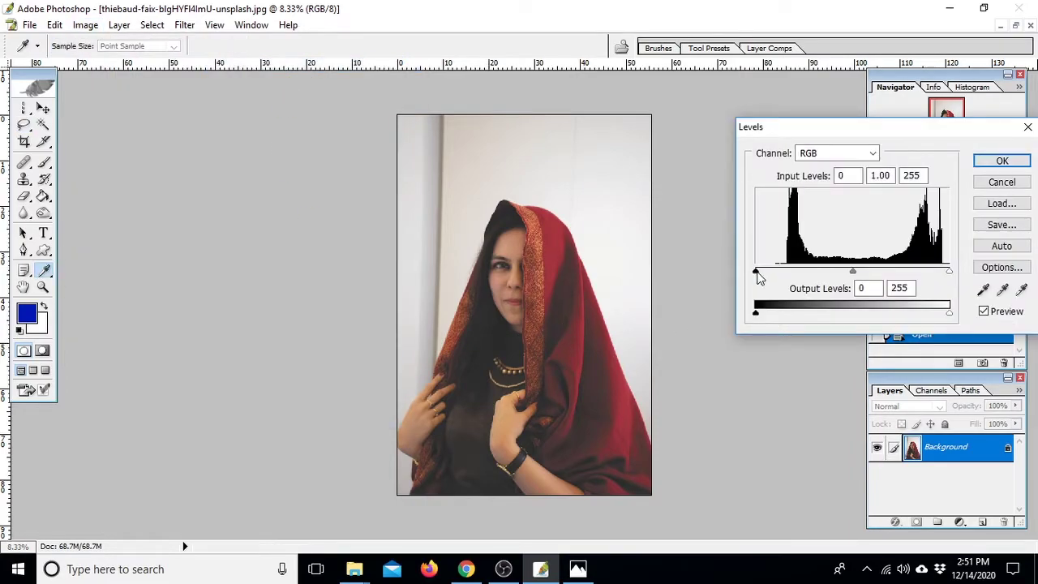
drag(756, 271, 783, 273)
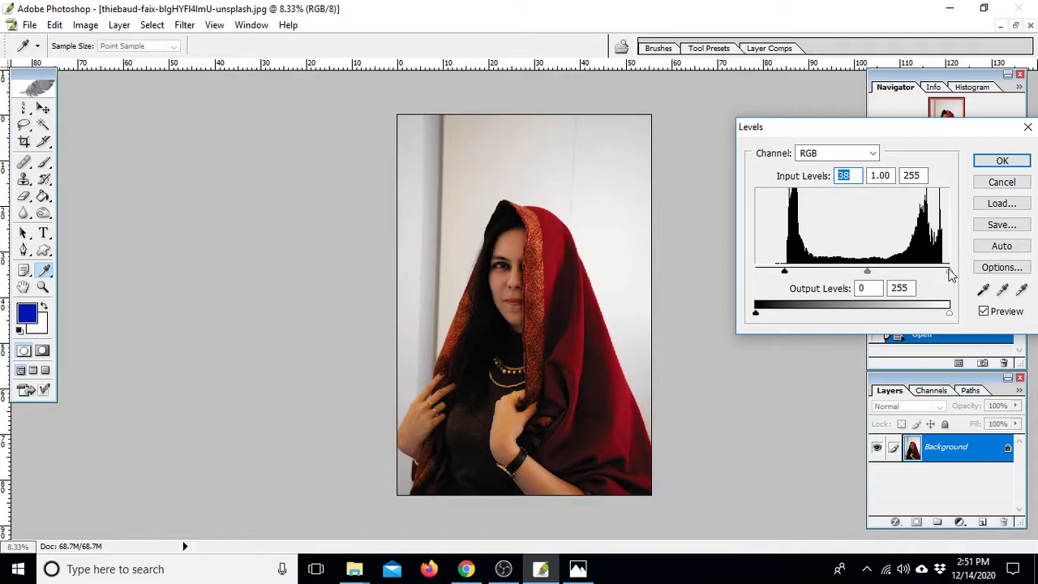
drag(949, 271, 937, 272)
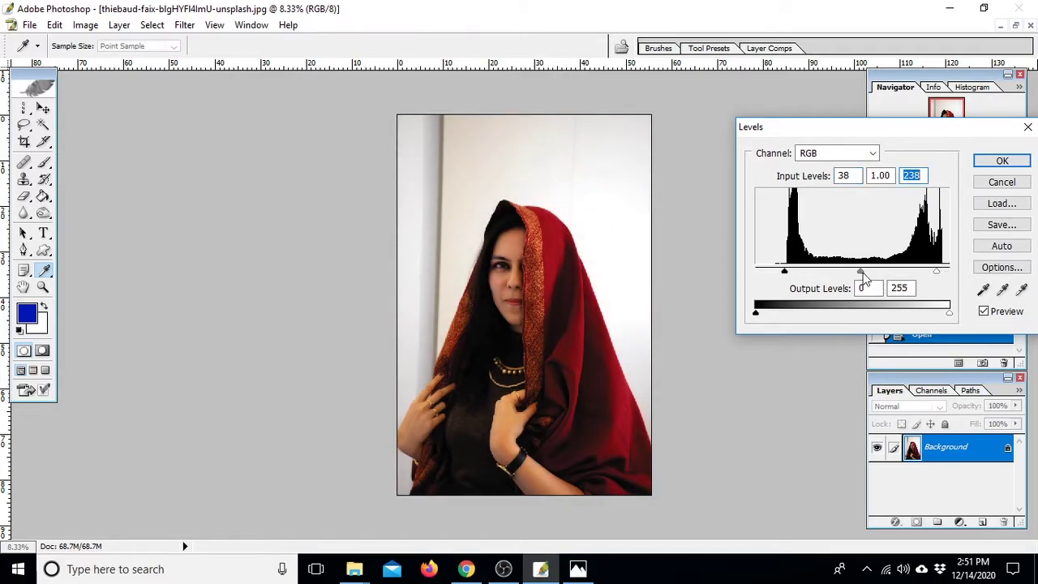
drag(861, 270, 855, 271)
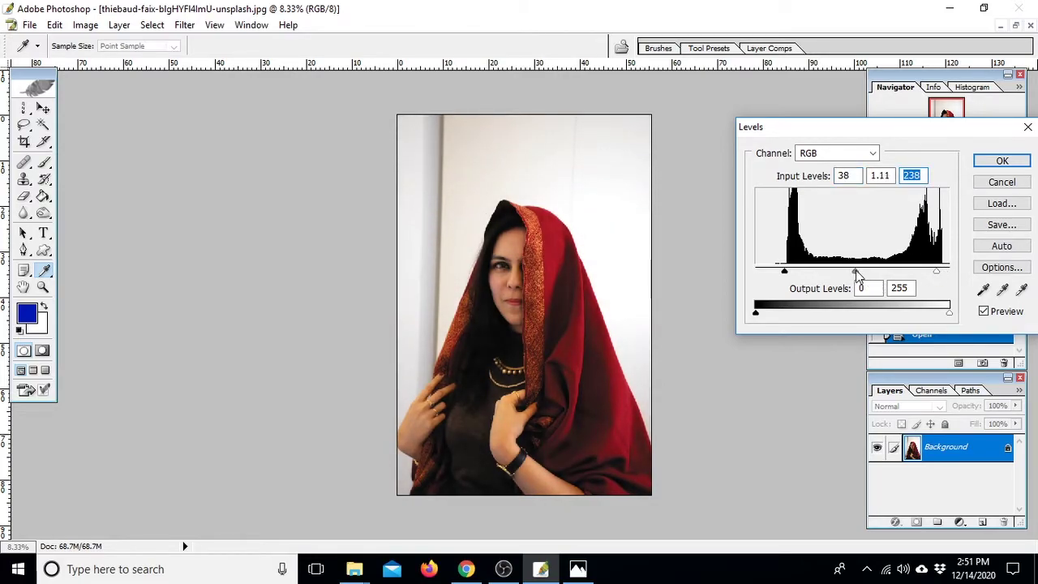
click(982, 313)
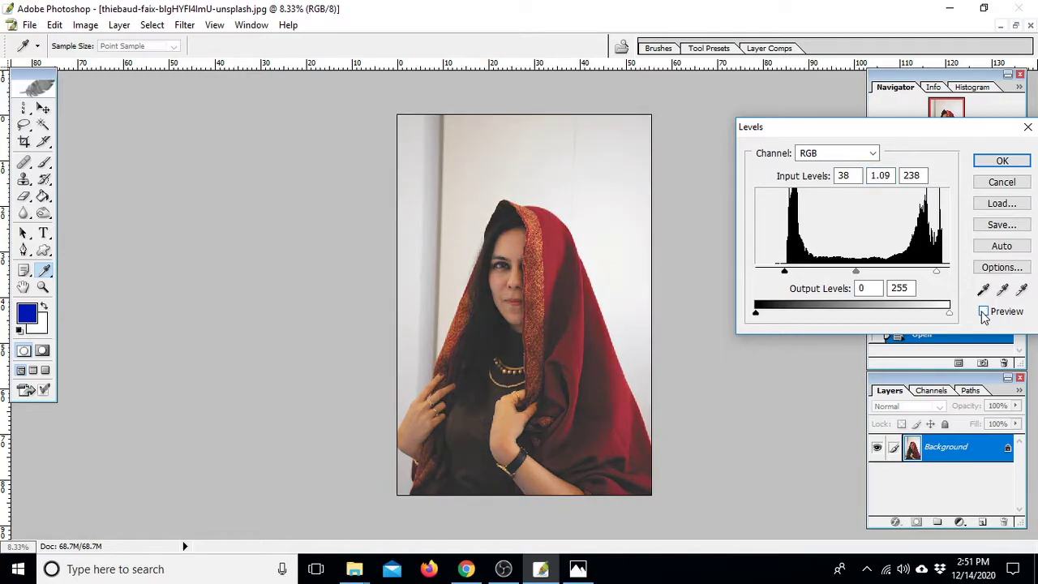
click(983, 312)
click(982, 312)
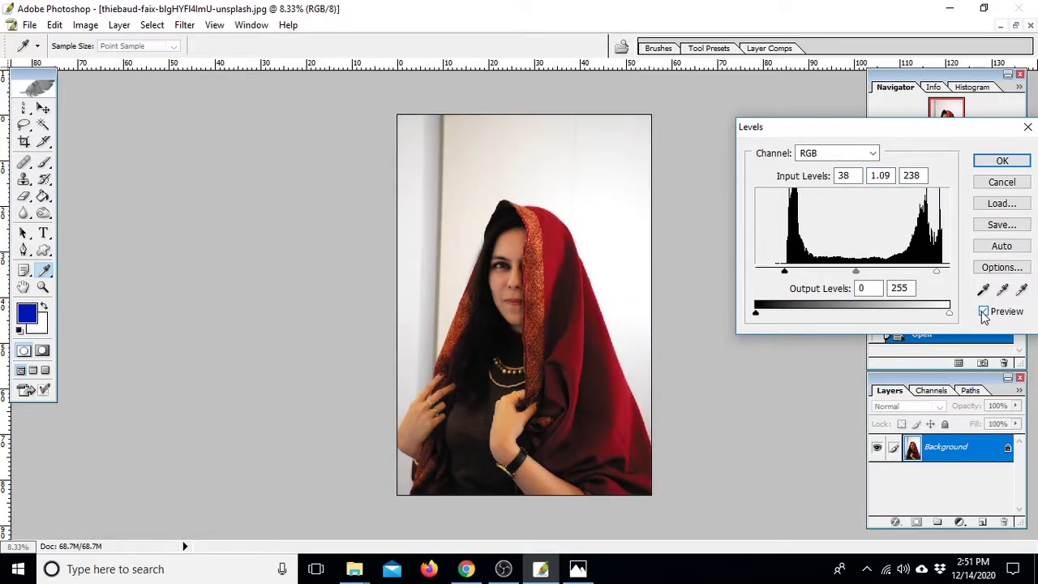
key(Return)
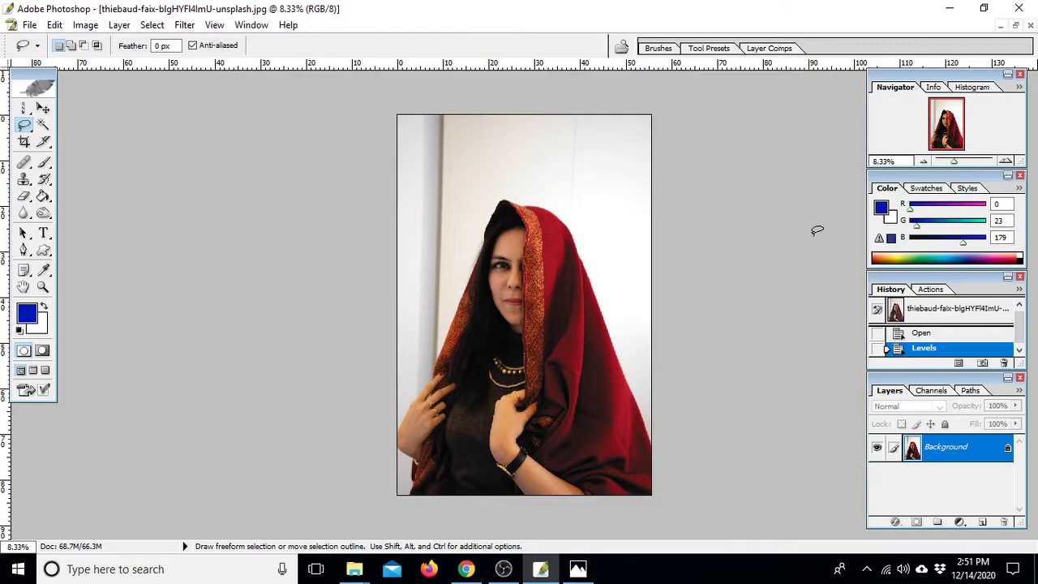
Keep the freehand Lasso active and zoom the photo to 16.67%.
right_click(24, 124)
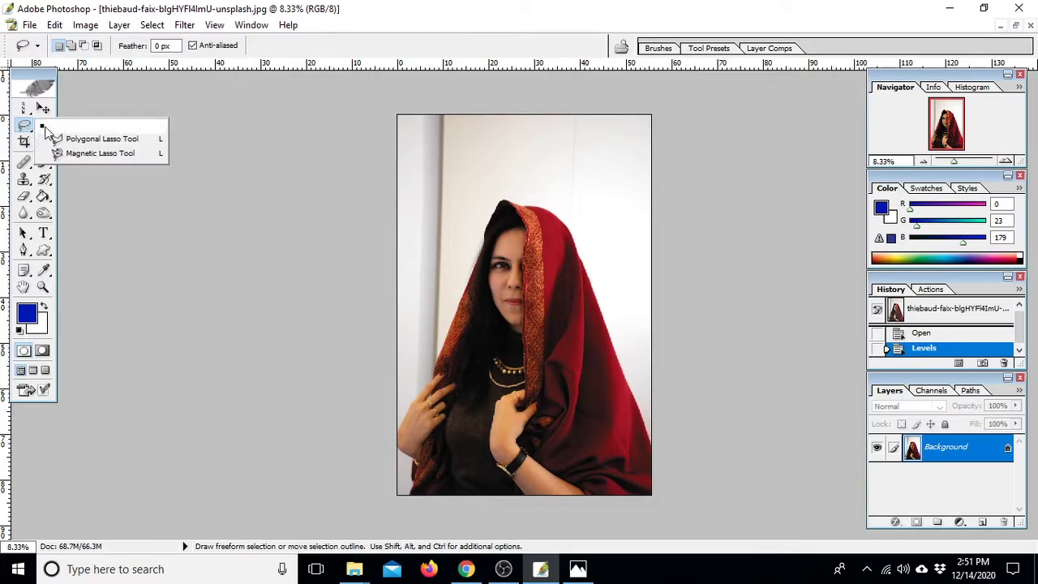
click(65, 128)
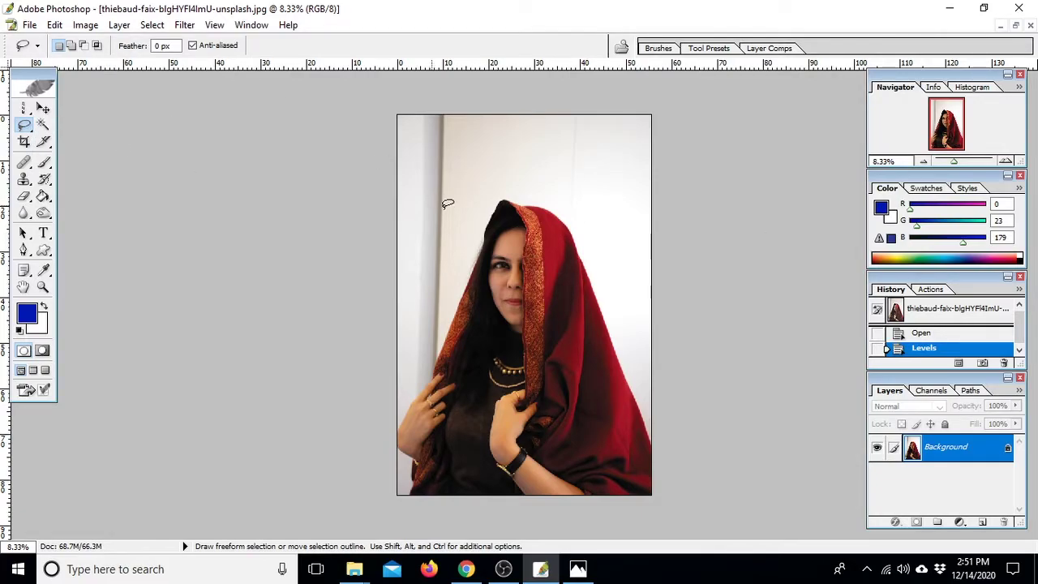
key(ctrl+plus)
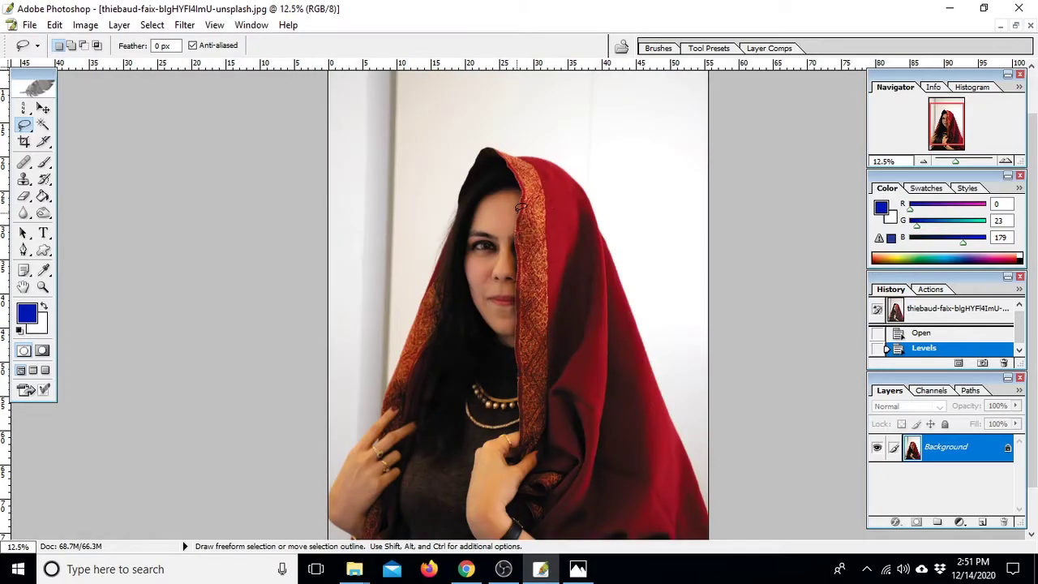
key(ctrl+plus)
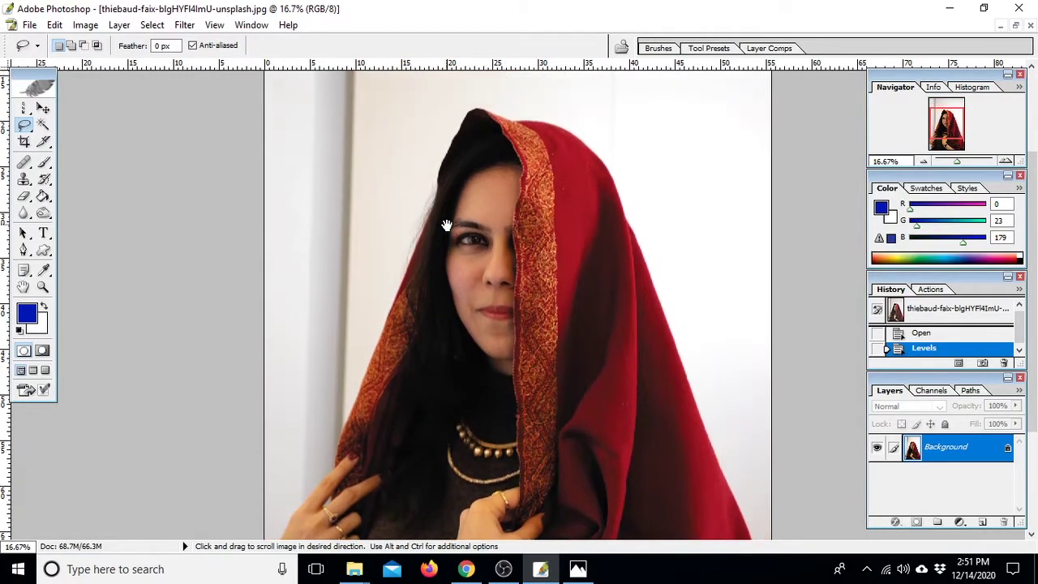
key(f)
key(f)
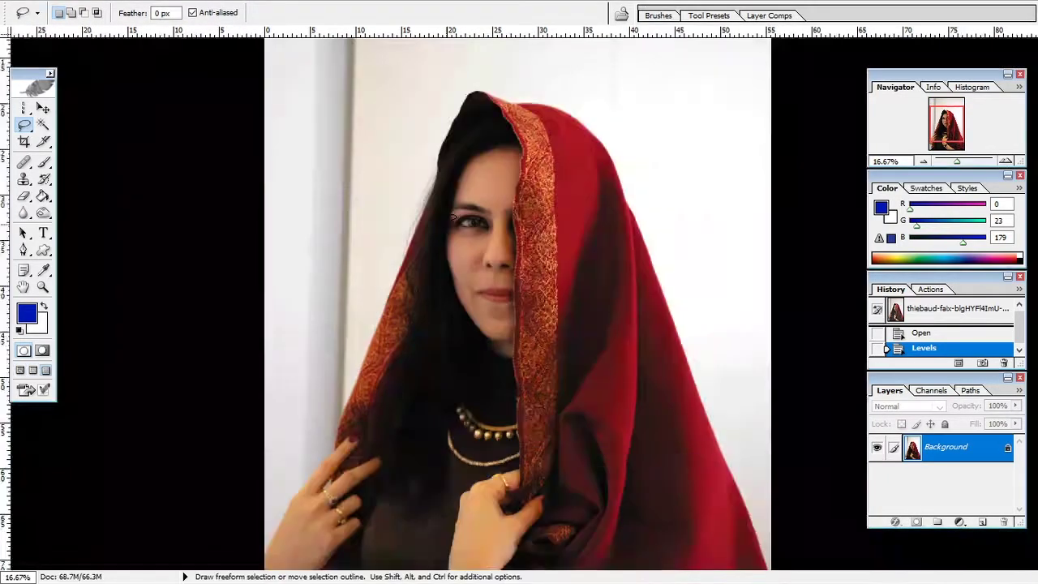
key(f)
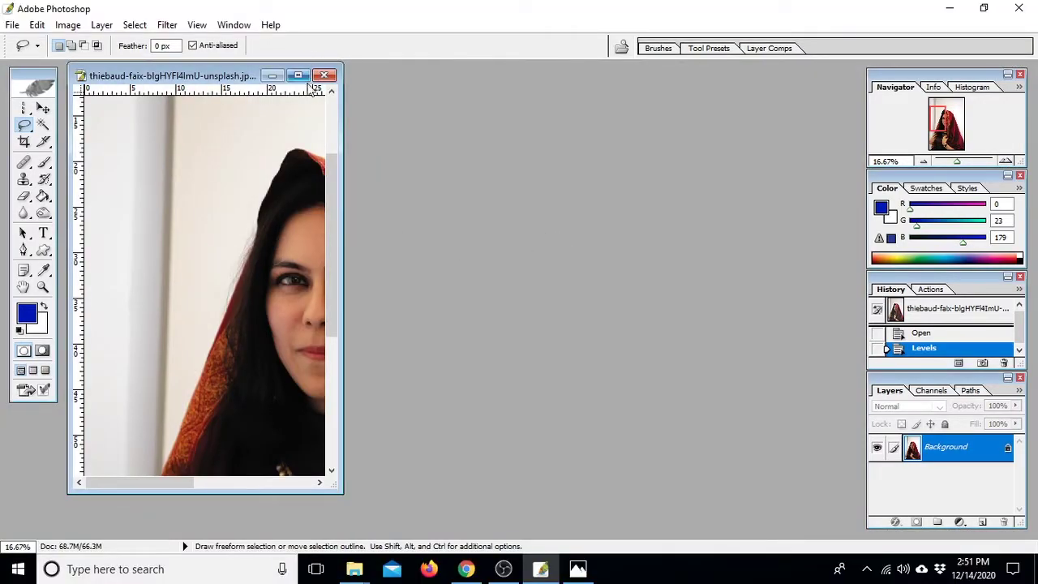
key(f)
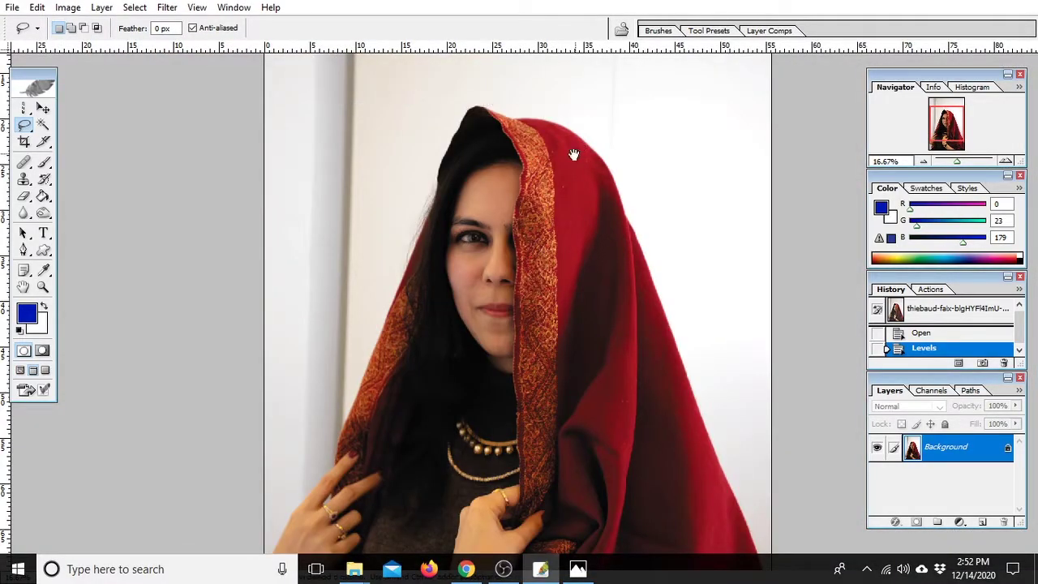
Draw a rough lasso selection around the hooded woman, then deselect it.
mouse_move(572, 155)
mouse_down()
mouse_move(539, 139)
mouse_move(572, 135)
mouse_up()
drag(597, 164, 381, 294)
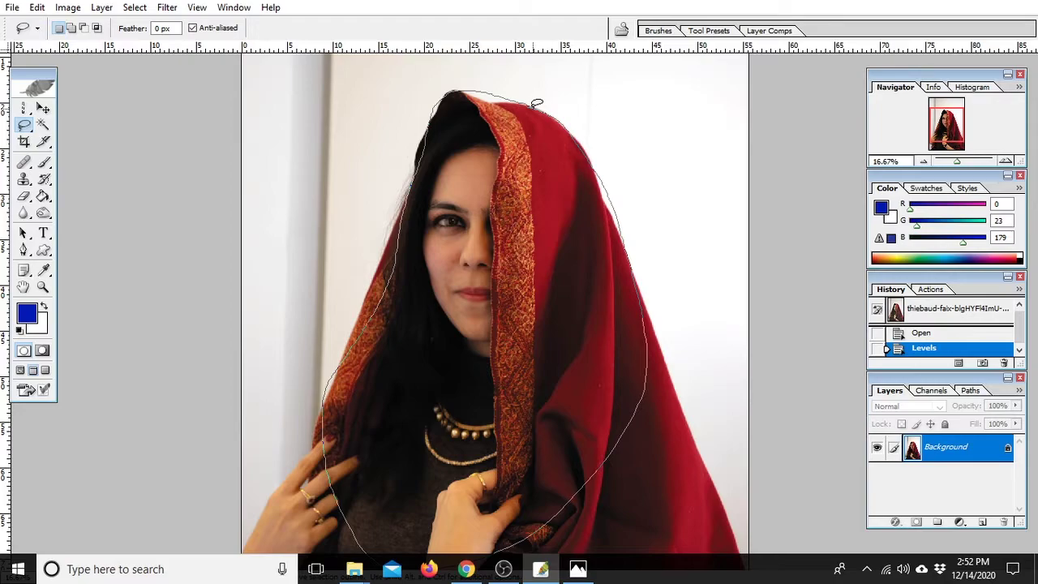
drag(536, 103, 533, 101)
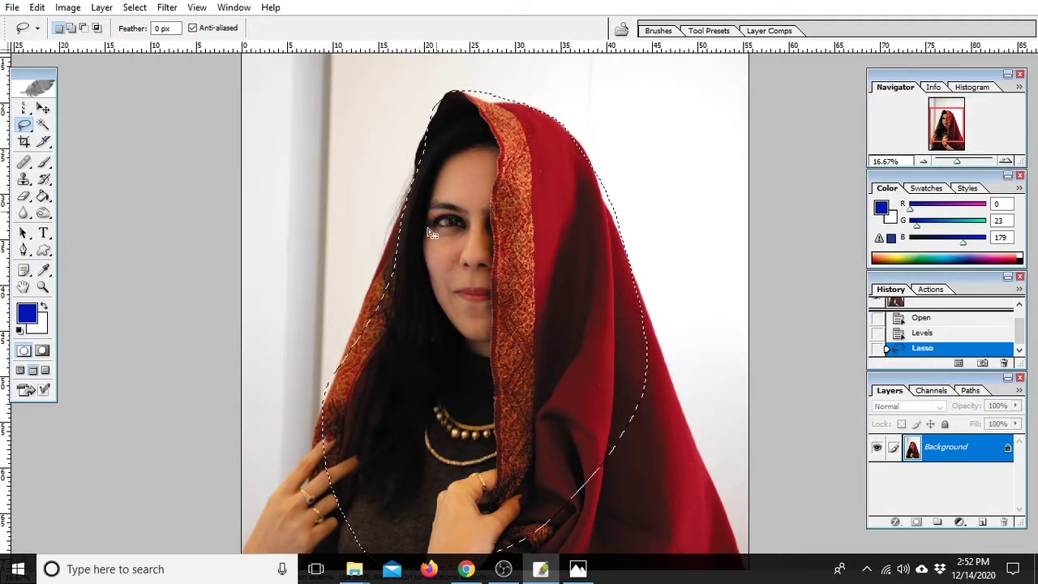
click(353, 301)
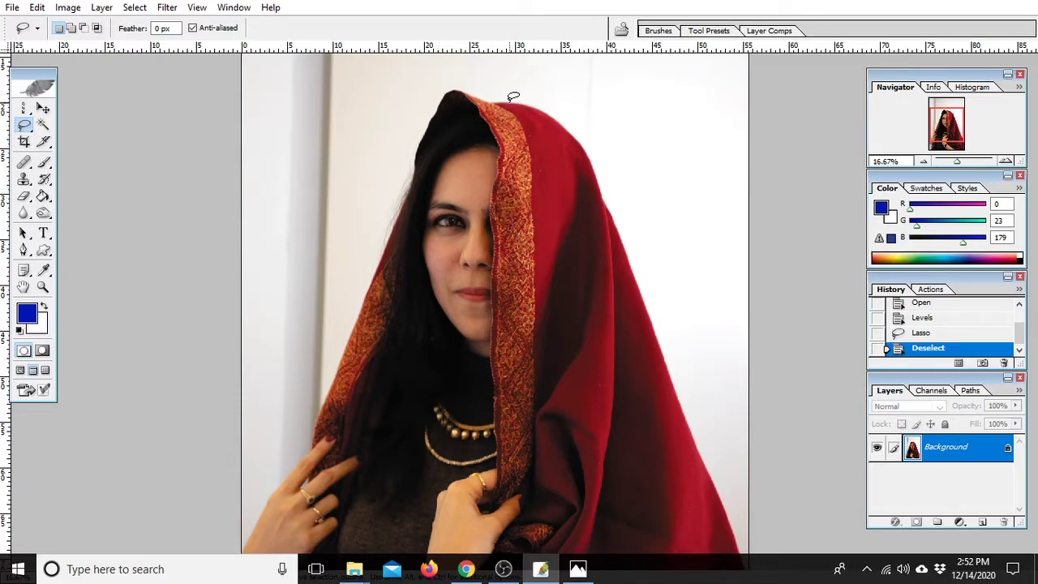
Draw and discard three trial lasso outlines around the hood and head.
drag(504, 101, 615, 208)
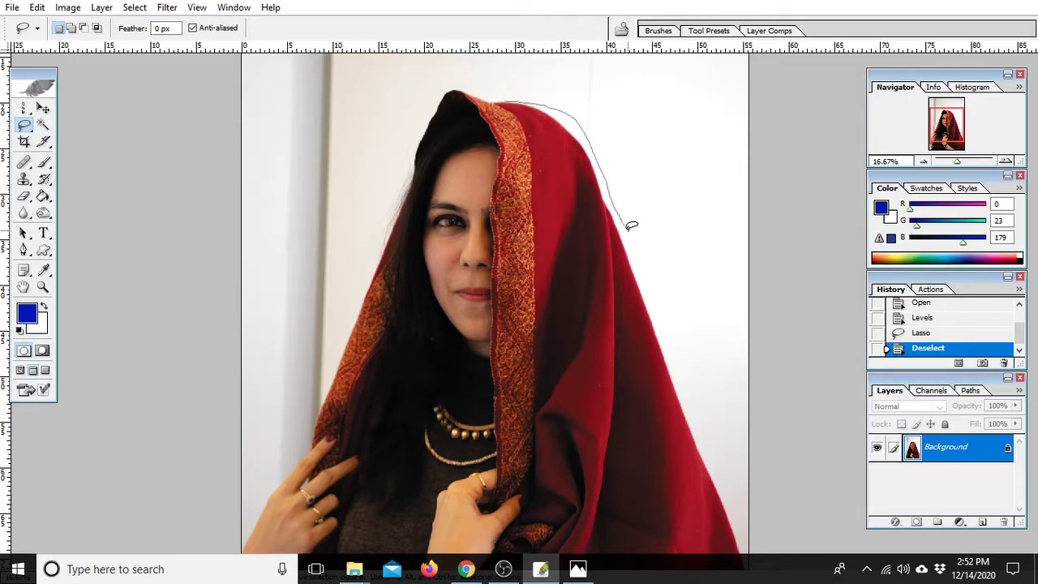
mouse_move(641, 248)
mouse_down()
mouse_move(721, 401)
mouse_move(749, 575)
mouse_up()
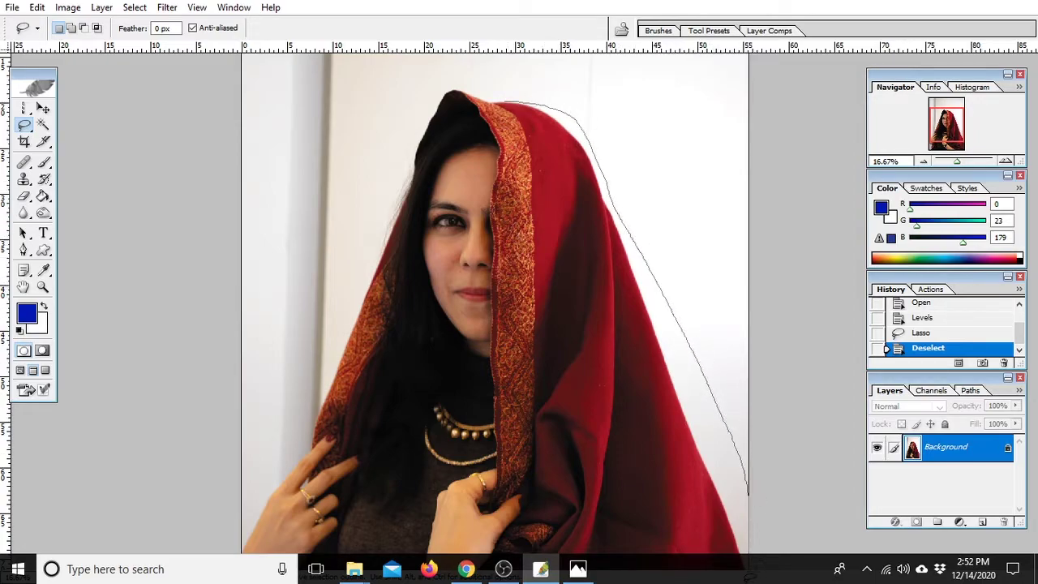
mouse_move(479, 538)
mouse_down()
mouse_move(290, 513)
mouse_move(388, 134)
mouse_move(482, 73)
mouse_move(506, 109)
mouse_up()
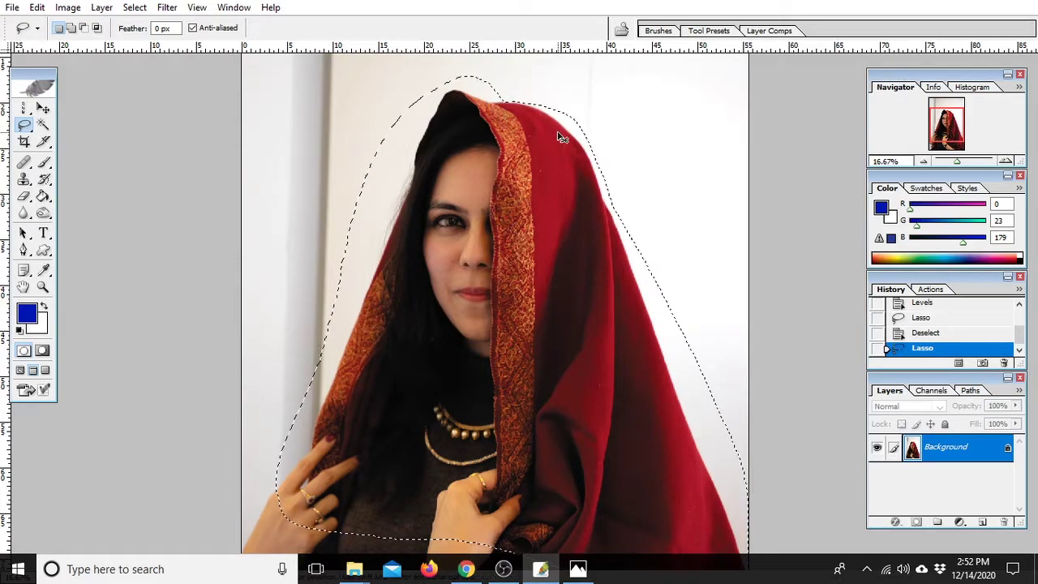
click(548, 142)
mouse_move(580, 86)
mouse_down()
mouse_move(672, 120)
mouse_move(646, 297)
mouse_up()
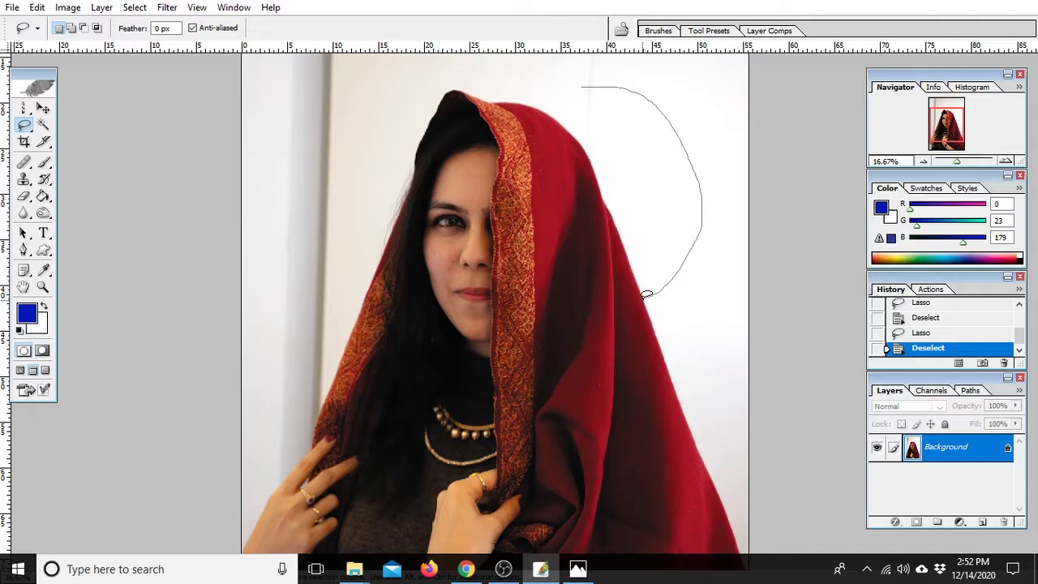
drag(646, 297, 644, 298)
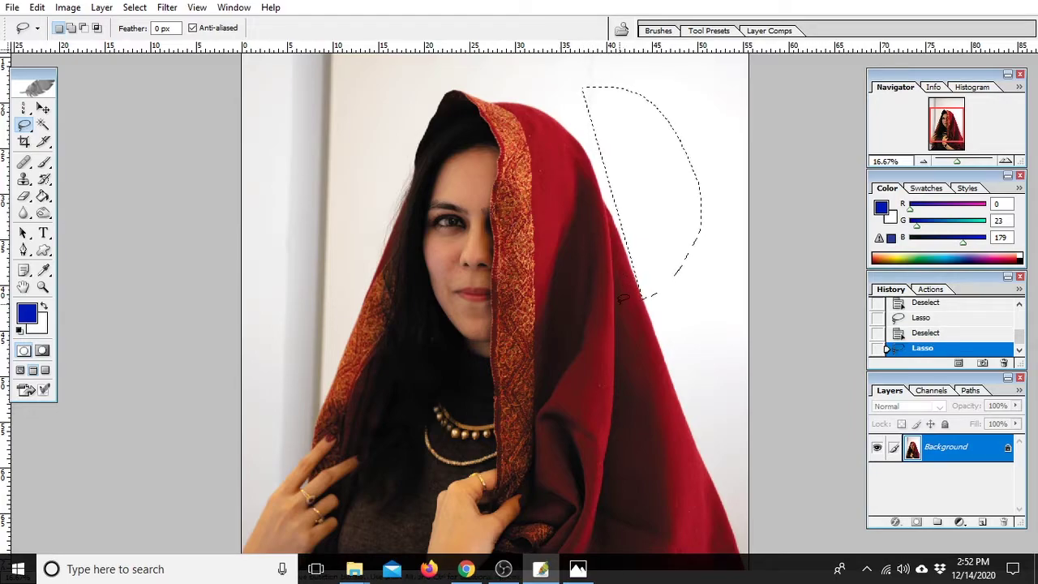
click(261, 138)
mouse_move(390, 79)
mouse_down()
mouse_move(126, 358)
mouse_move(331, 324)
mouse_up()
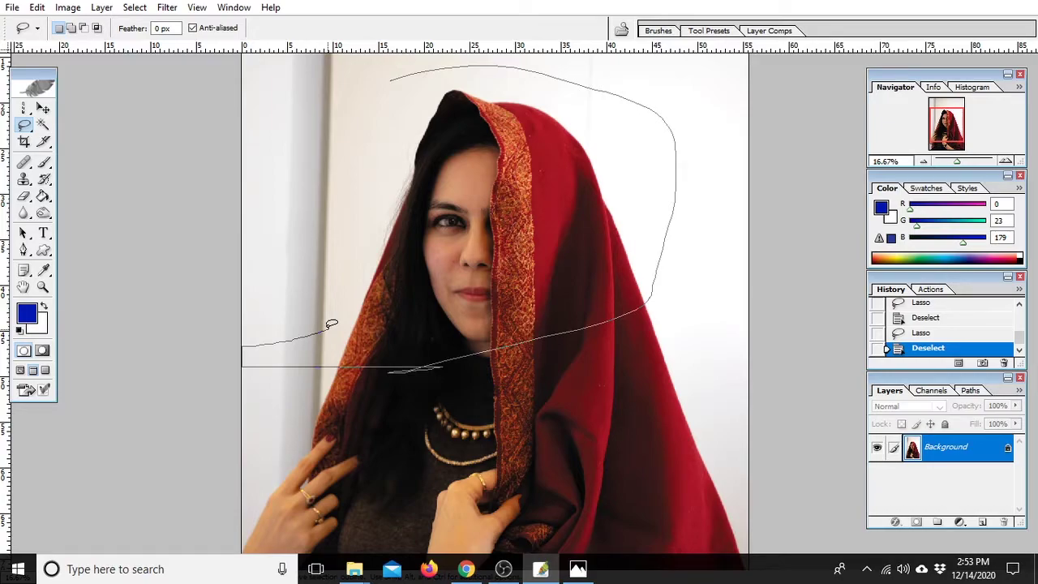
drag(332, 325, 264, 342)
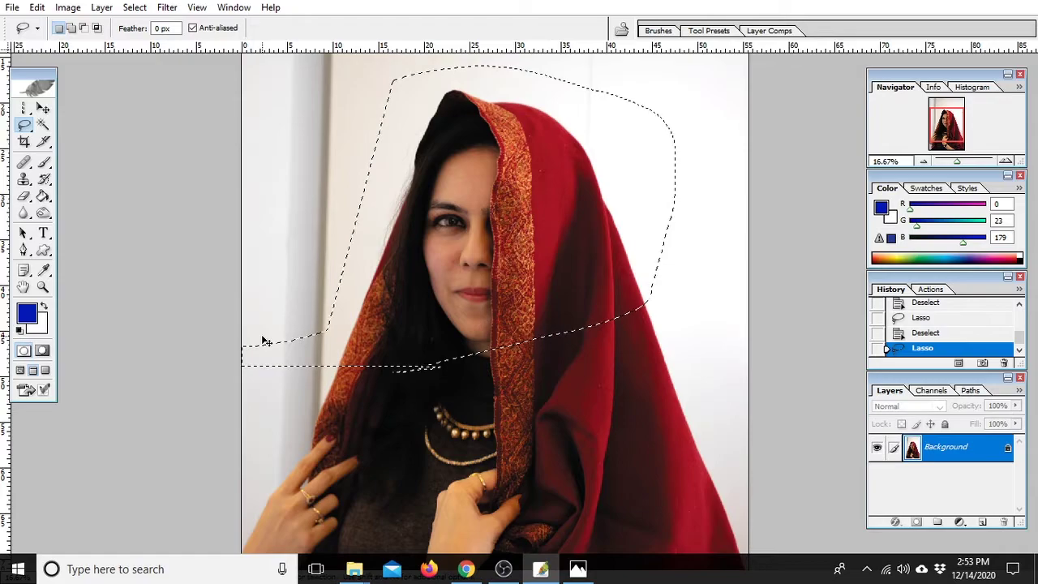
click(265, 342)
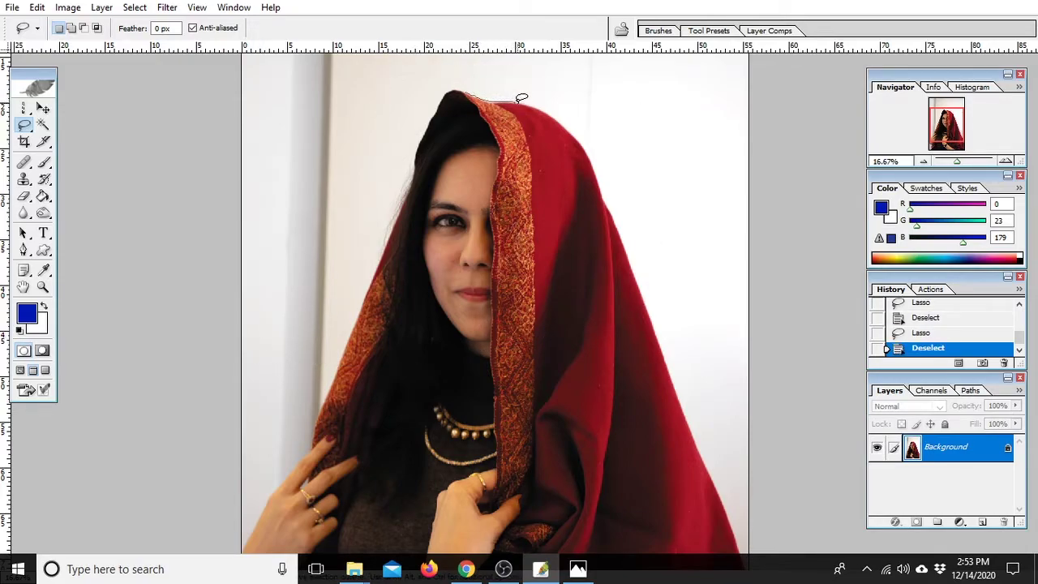
Trace the final lasso outline around the hood and hair, closing the selection.
drag(533, 106, 548, 113)
drag(590, 160, 714, 488)
mouse_move(245, 561)
mouse_down()
mouse_move(315, 444)
mouse_move(412, 168)
mouse_up()
drag(468, 84, 465, 95)
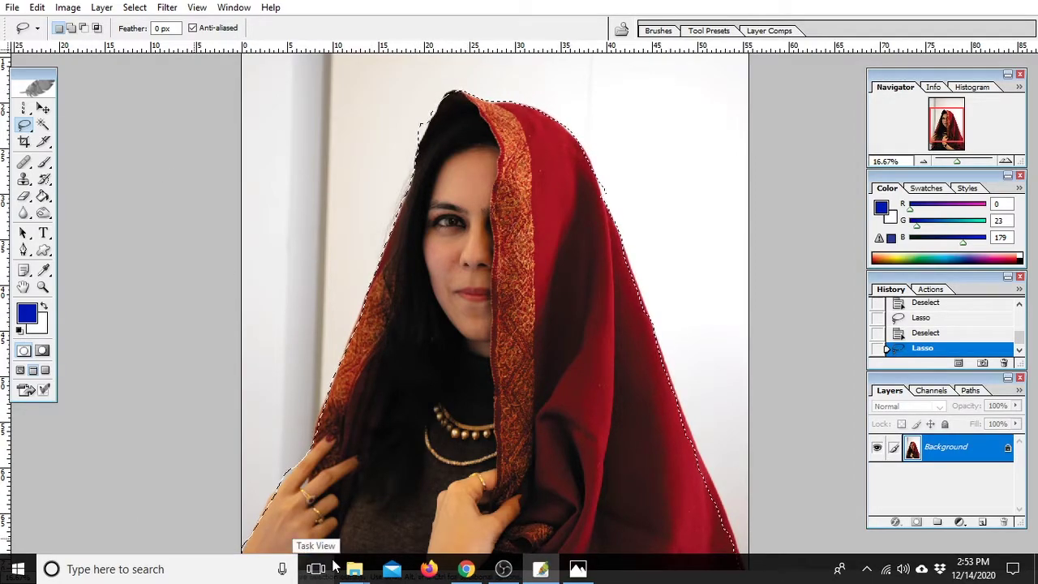
Feather the woman's selection by 3 pixels.
key(ctrl+alt+d)
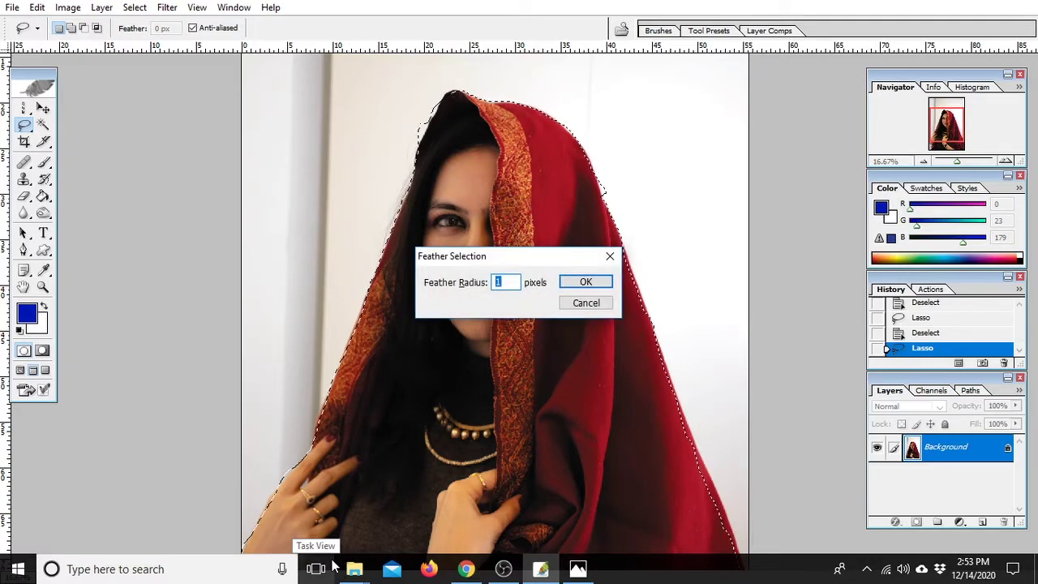
key(Return)
key(ctrl+alt+d)
text(3)
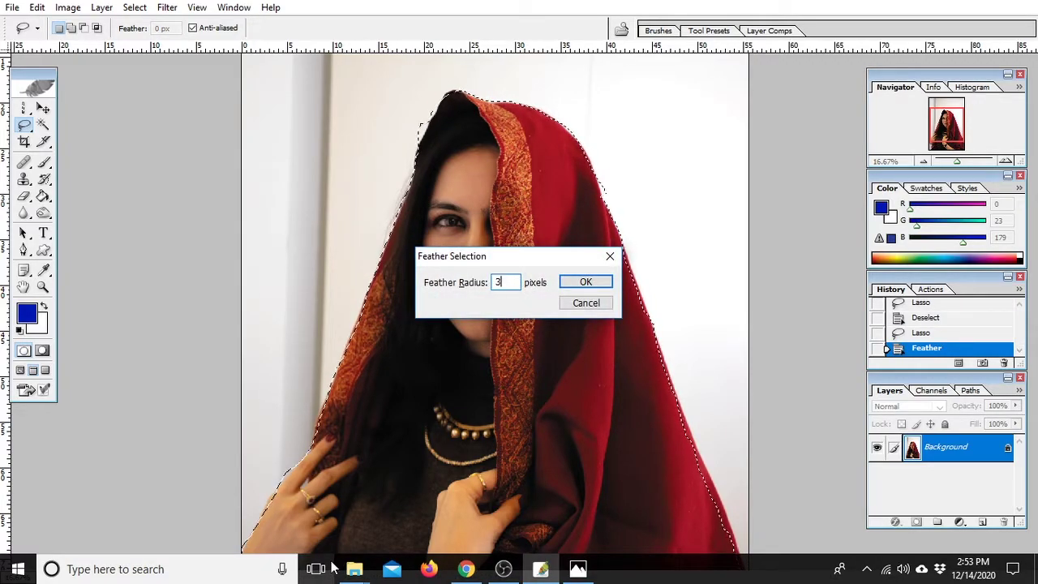
key(Return)
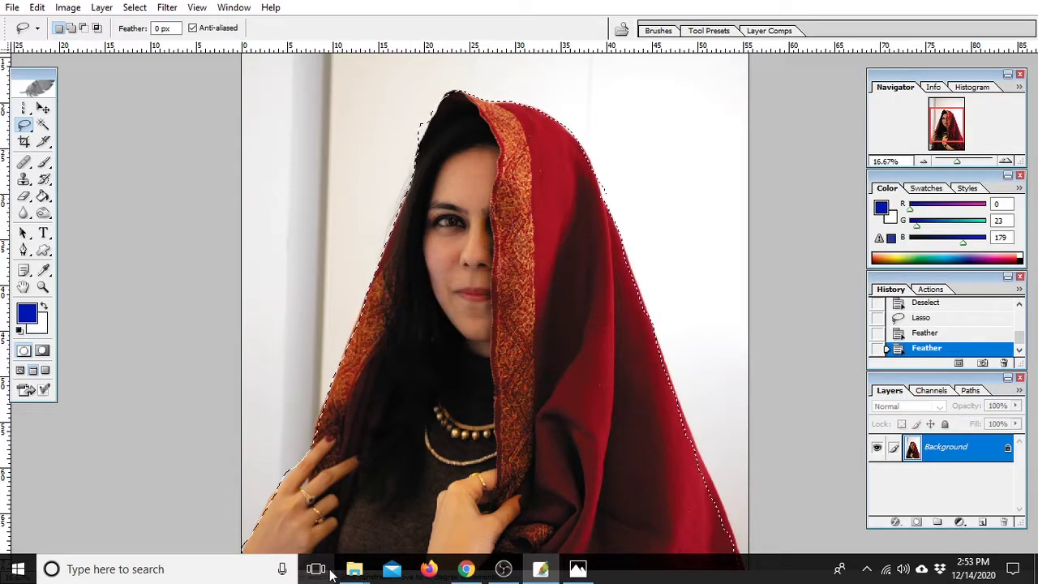
Open beautiful-park.jpg with its embedded profile, maximize it, then return to the portrait.
key(ctrl+o)
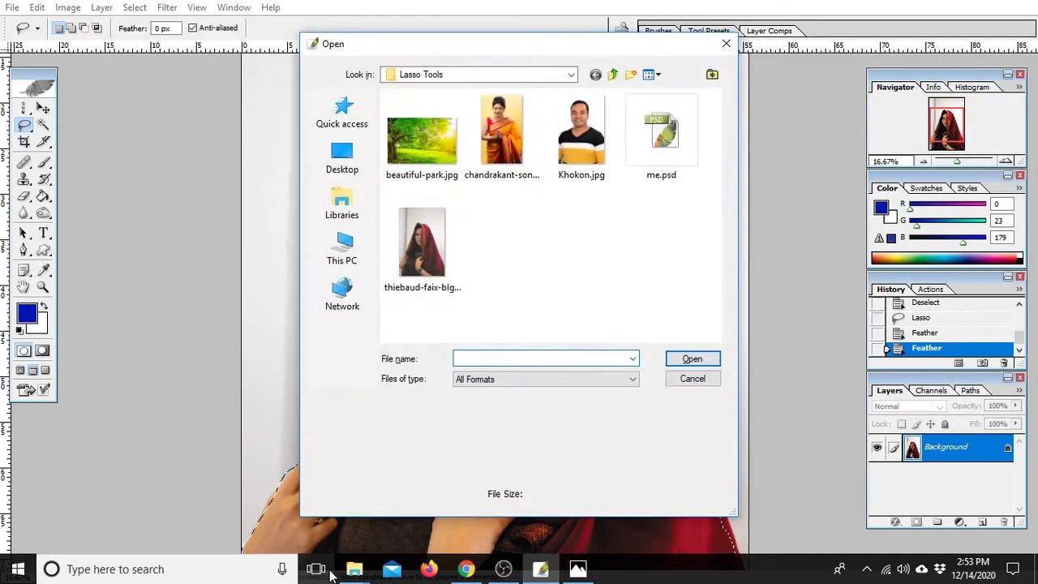
click(422, 137)
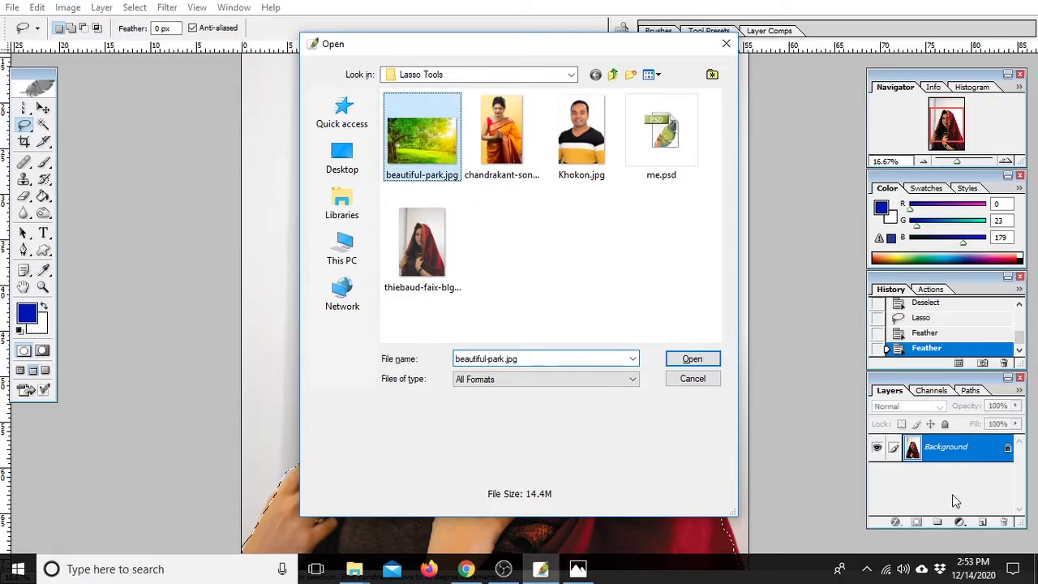
click(696, 359)
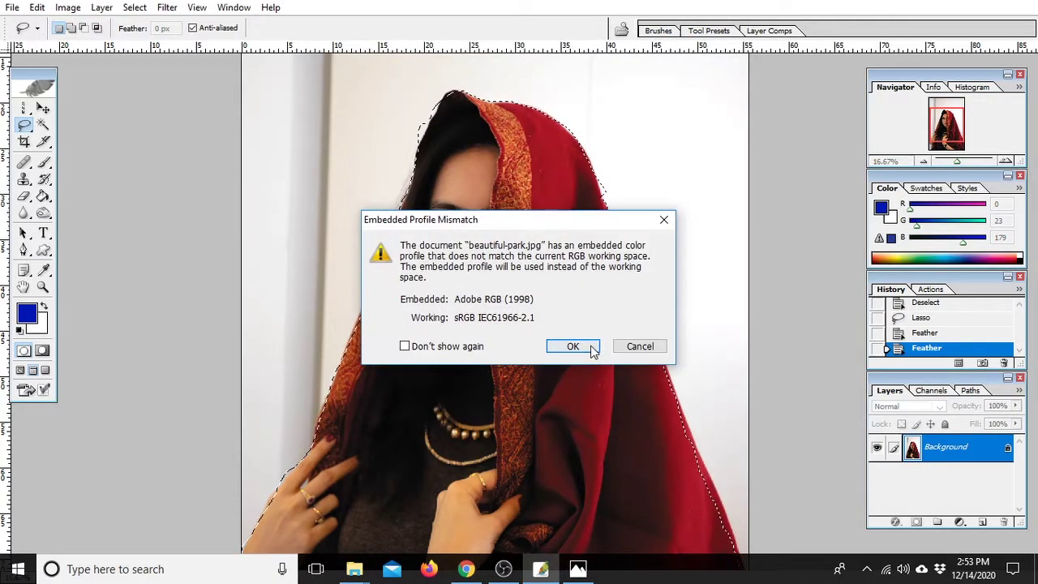
click(587, 348)
click(583, 81)
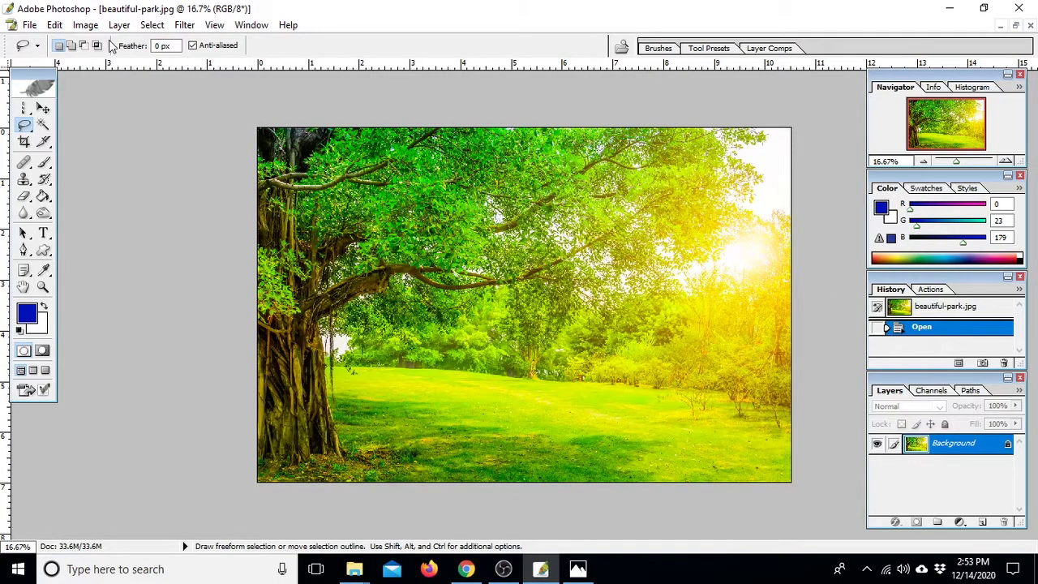
key(ctrl+Tab)
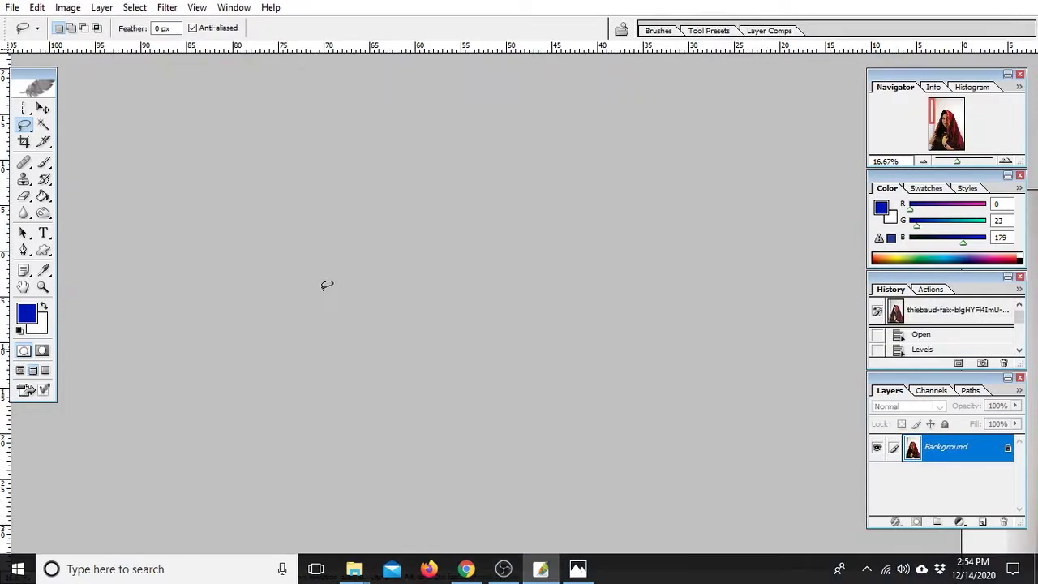
key(ctrl+minus)
key(ctrl+minus)
key(ctrl+minus)
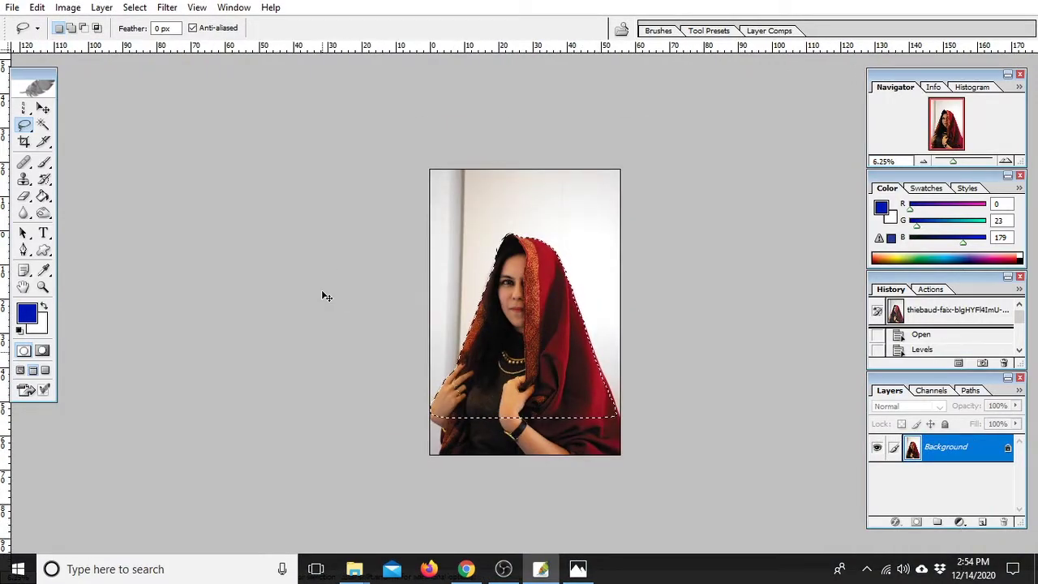
key(ctrl+plus)
key(ctrl+plus)
key(ctrl+plus)
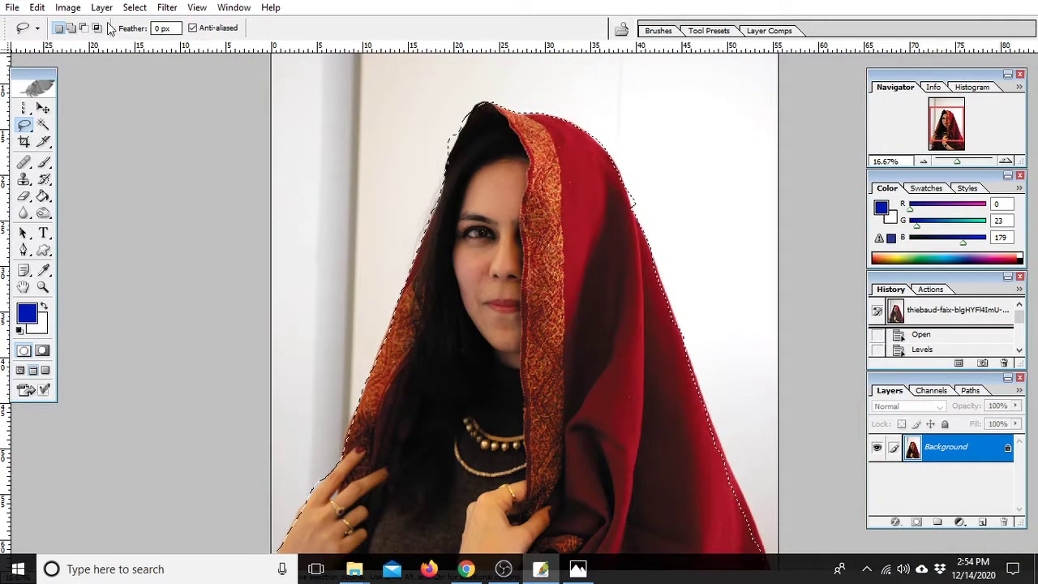
Copy the selected woman and bring up the park document maximized.
click(38, 7)
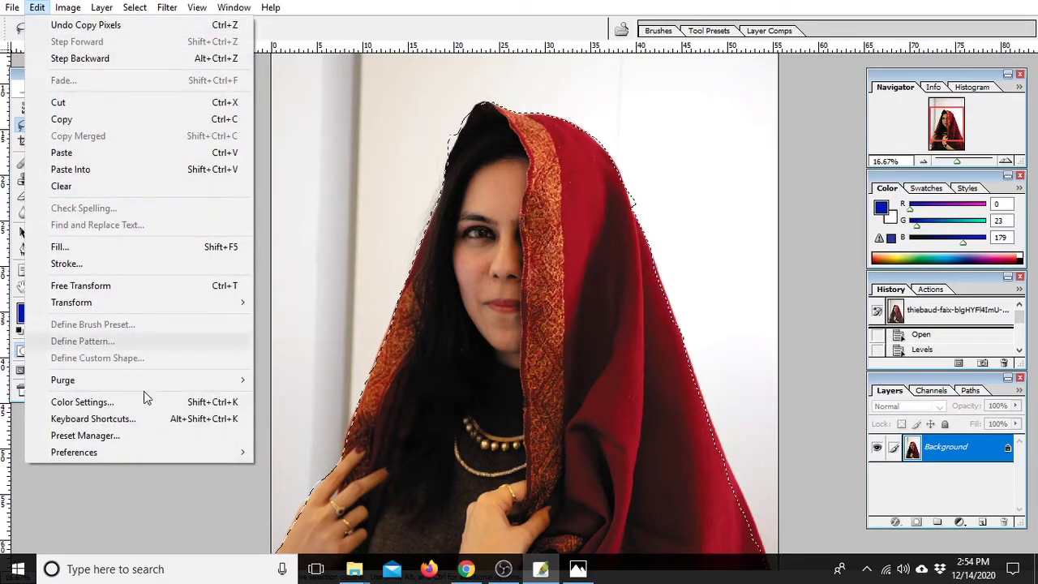
click(91, 121)
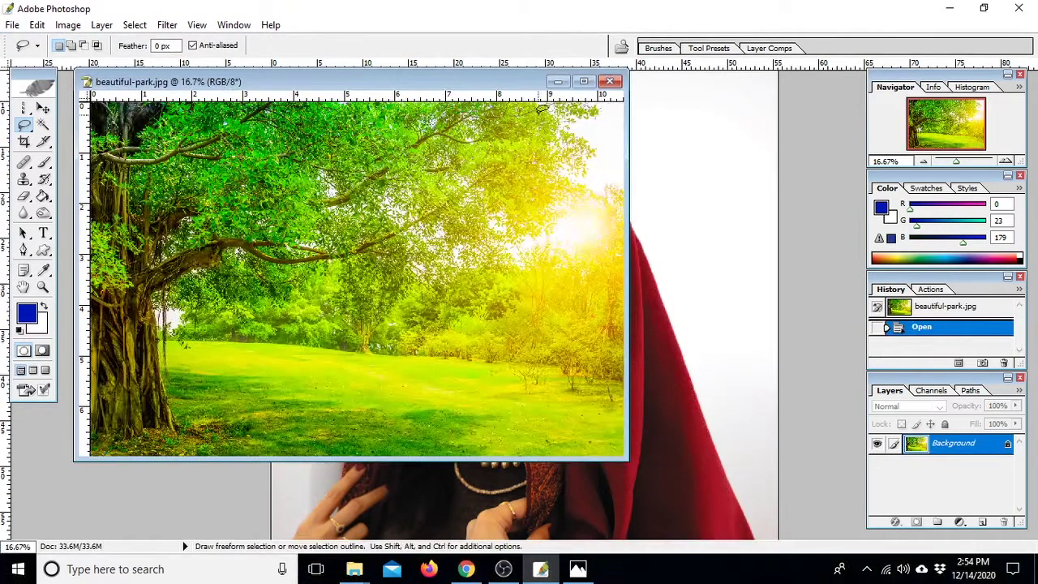
drag(449, 85, 487, 155)
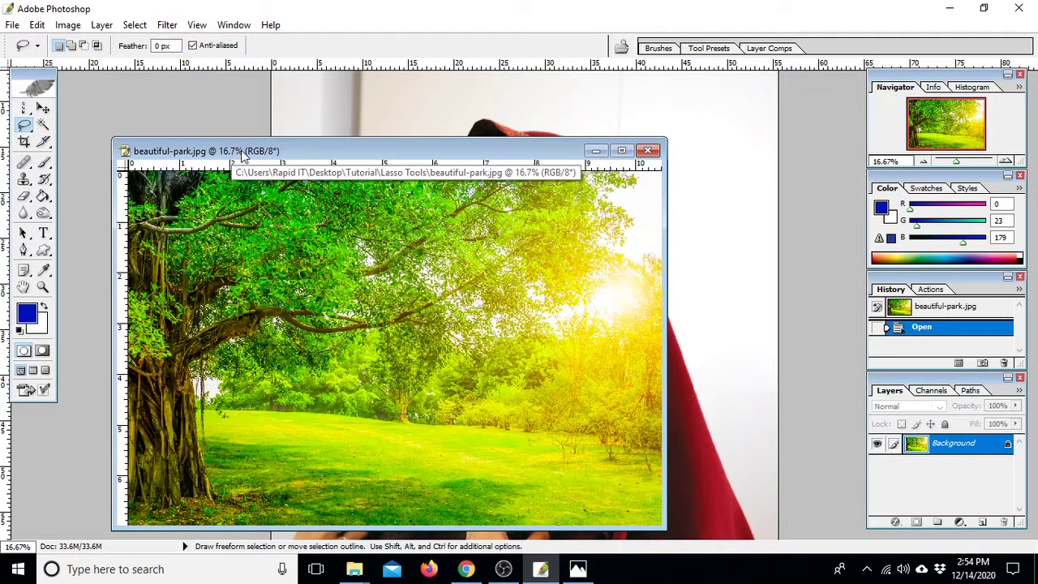
click(621, 151)
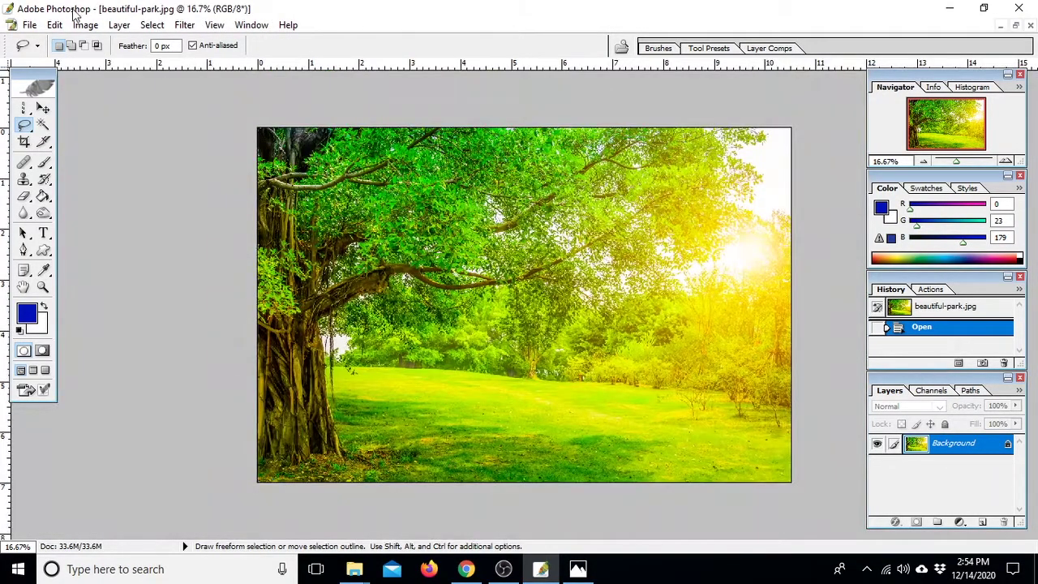
Paste the woman into the park photo as Layer 1 and nudge it right.
click(55, 24)
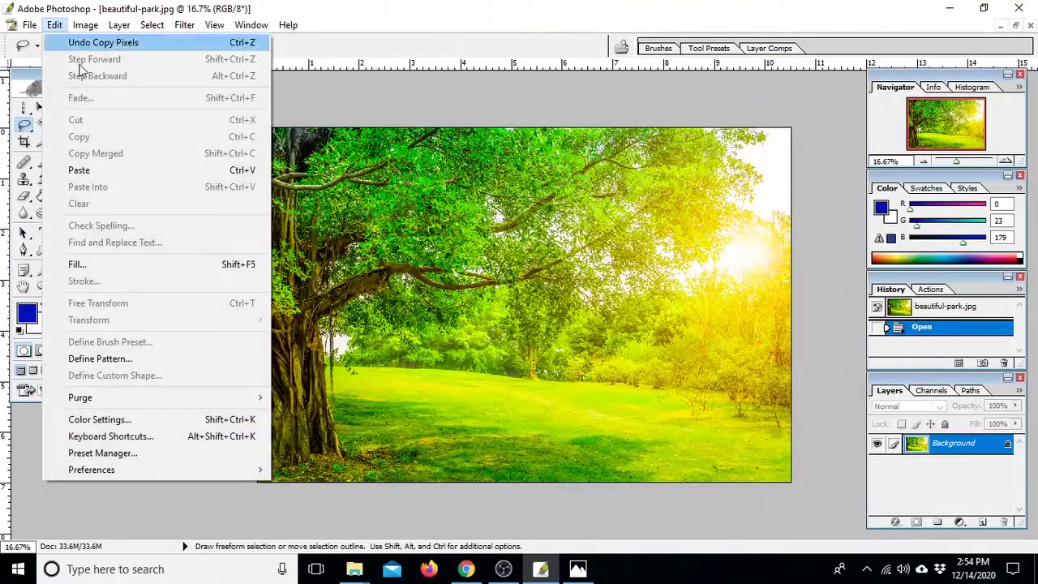
click(94, 177)
click(589, 346)
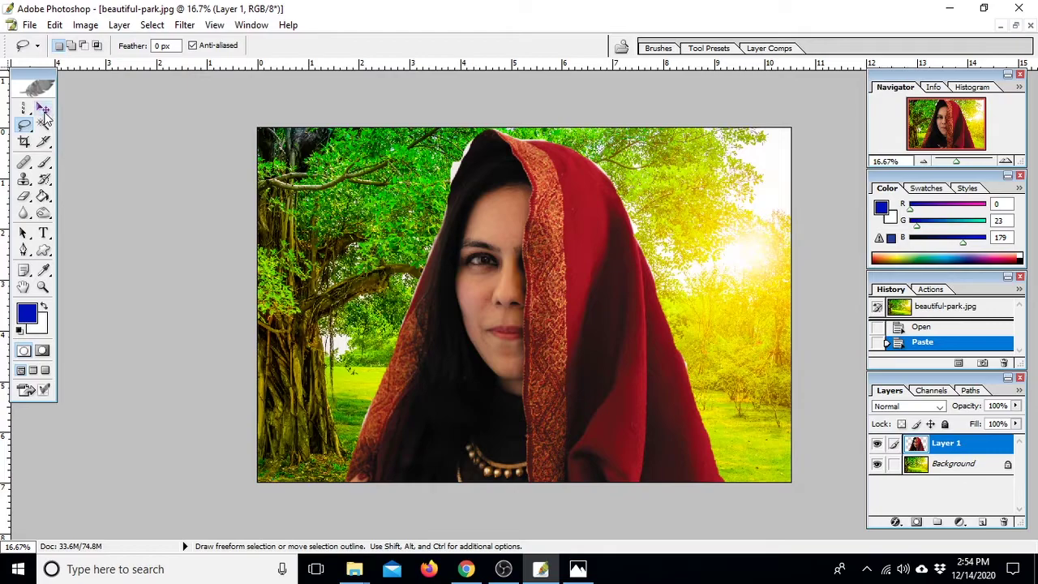
click(43, 108)
mouse_move(592, 247)
mouse_down()
mouse_move(653, 275)
mouse_move(619, 248)
mouse_up()
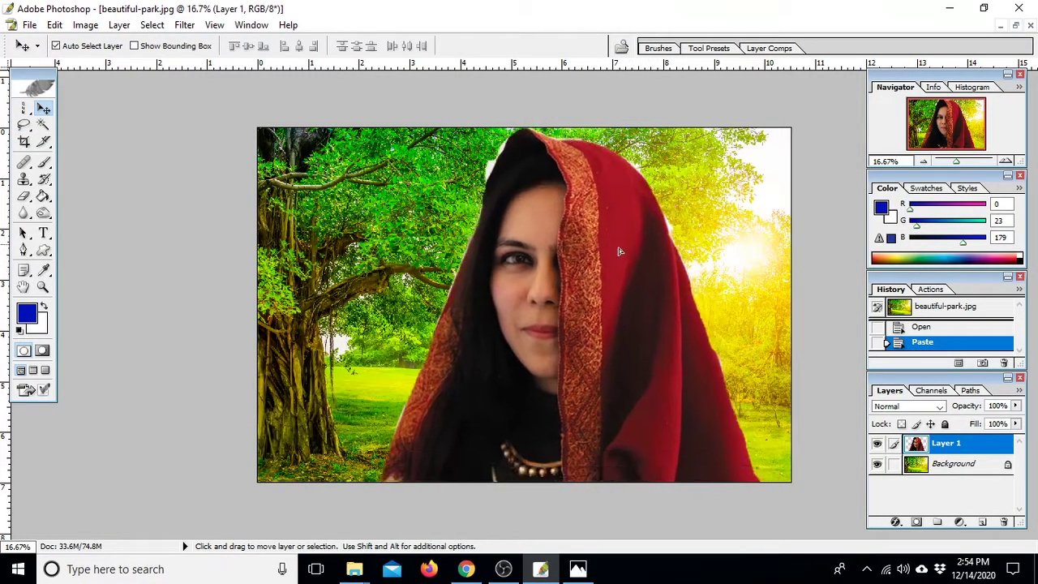
click(54, 25)
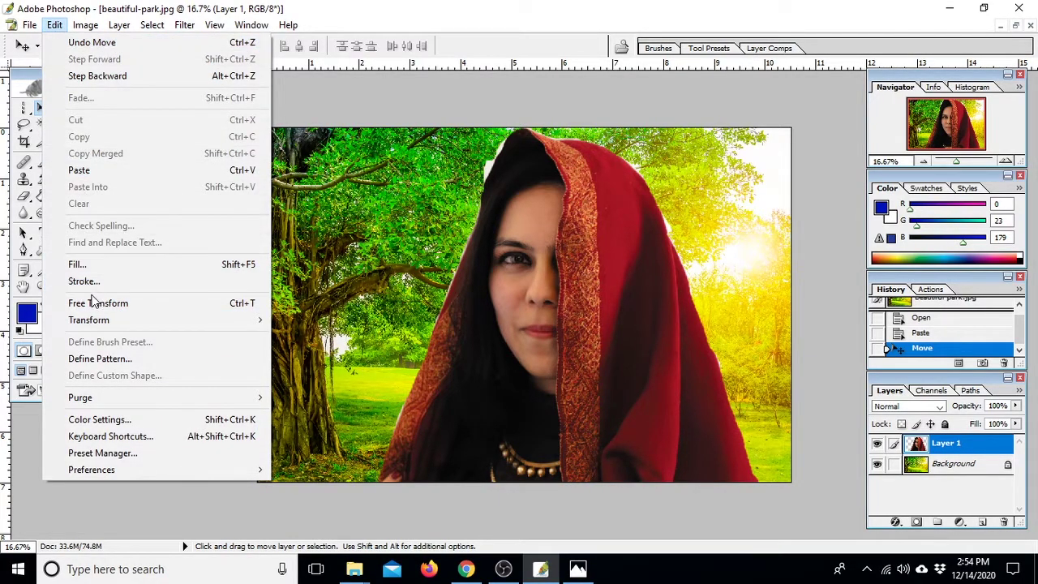
Free-transform the woman to 57.9% scale and move her to the park's right side.
click(94, 303)
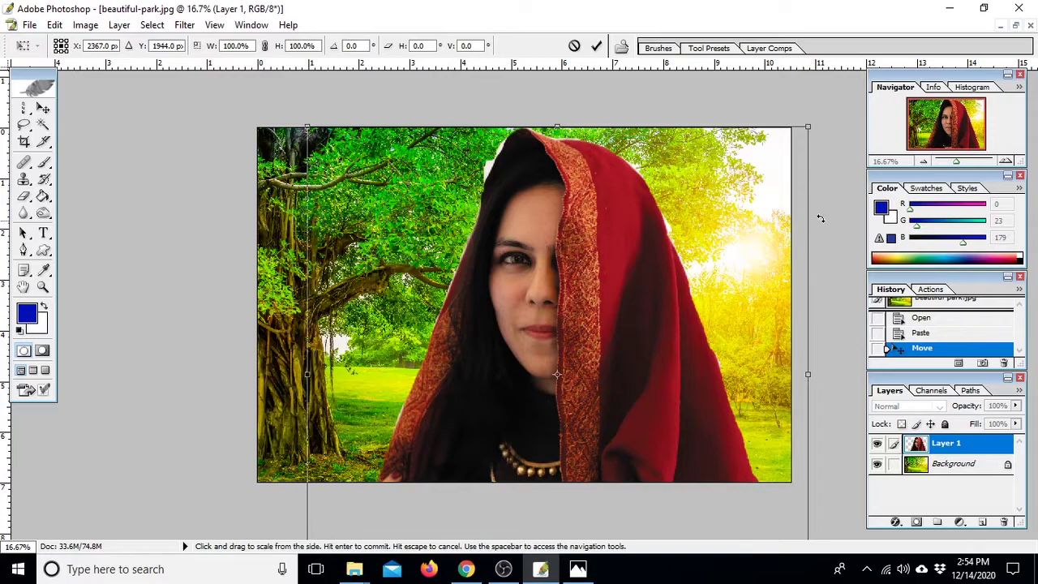
drag(807, 127, 703, 231)
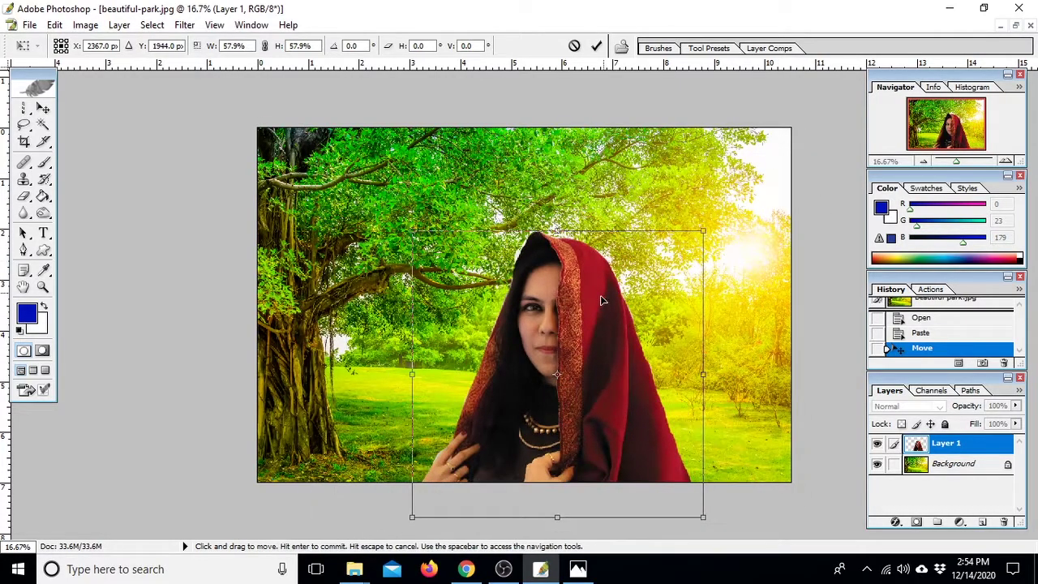
drag(601, 301, 693, 280)
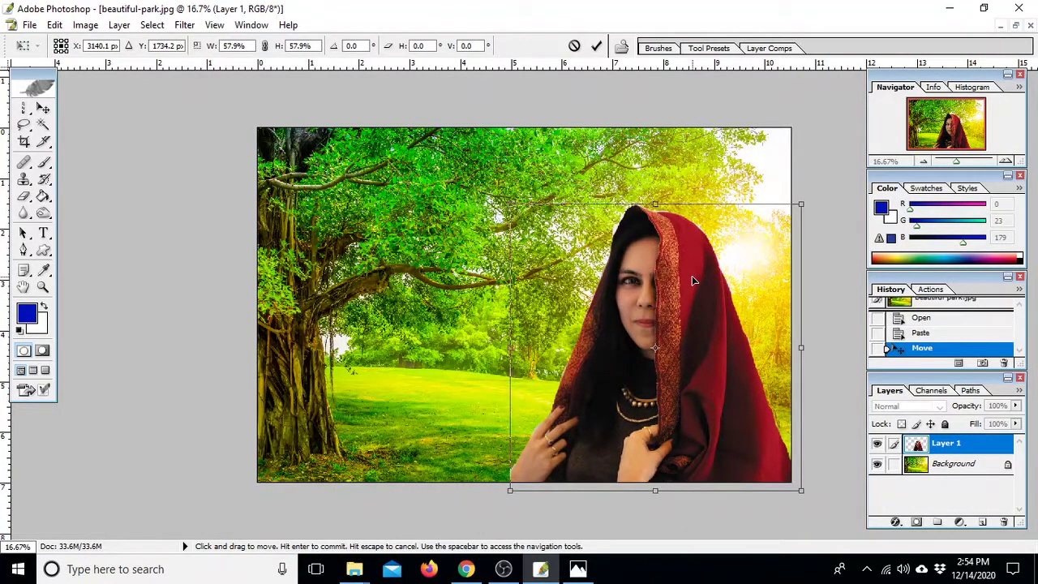
double_click(665, 299)
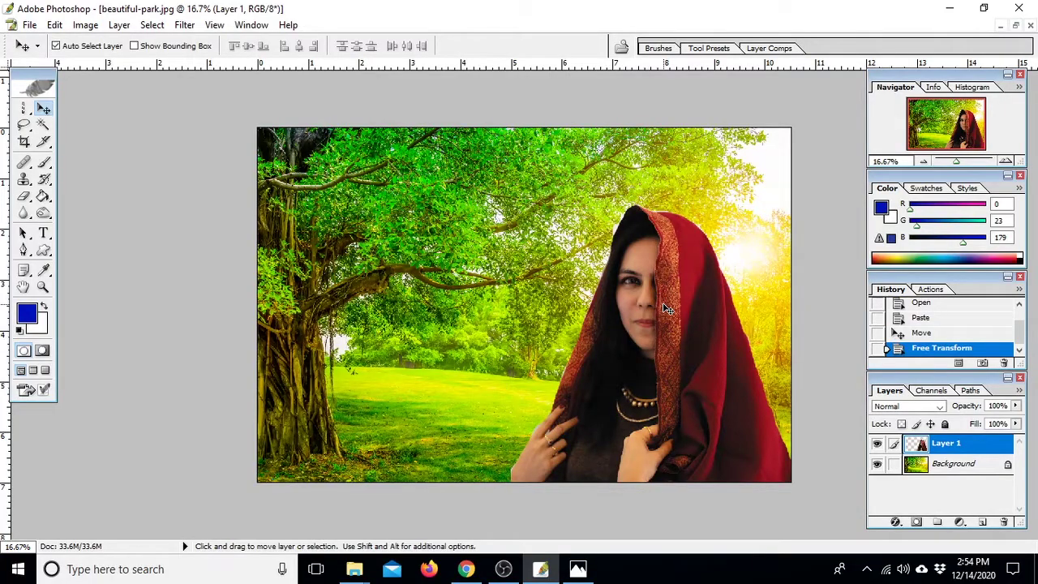
key(ctrl+plus)
Zoom in on the woman's head and hide the park layer to check edges.
key(ctrl+plus)
drag(725, 109, 466, 265)
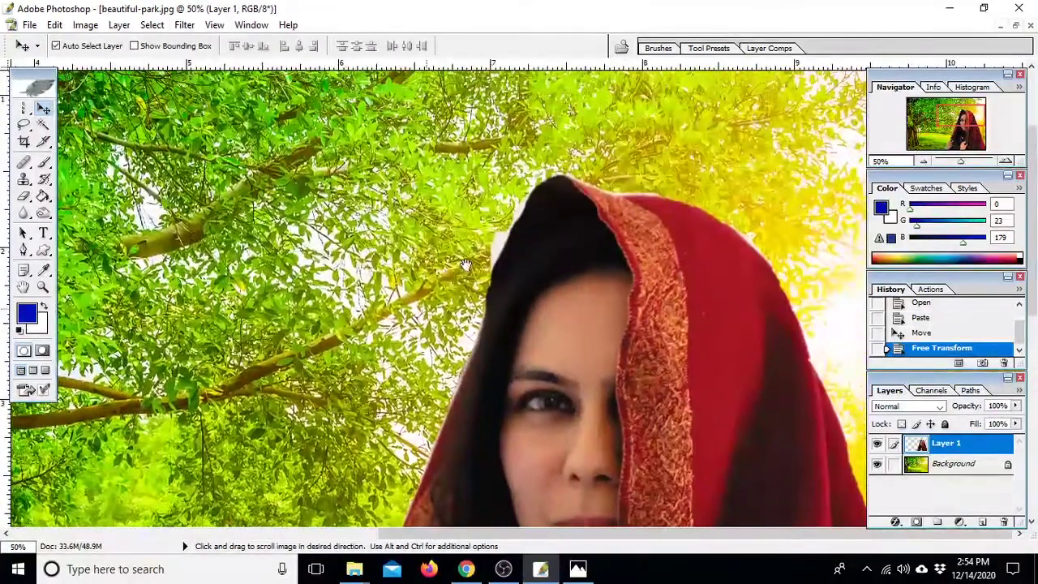
key(ctrl+plus)
key(ctrl+plus)
drag(505, 236, 444, 317)
key(ctrl+plus)
key(ctrl+plus)
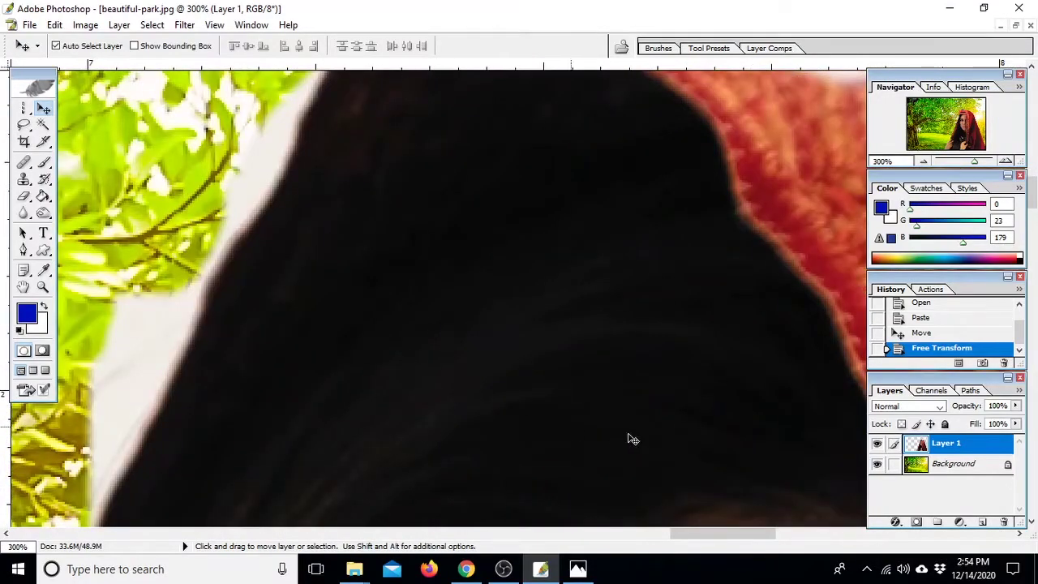
click(876, 465)
Add a blue-filled layer and convert the park background to Layer 0 above it.
click(982, 521)
drag(965, 443, 965, 474)
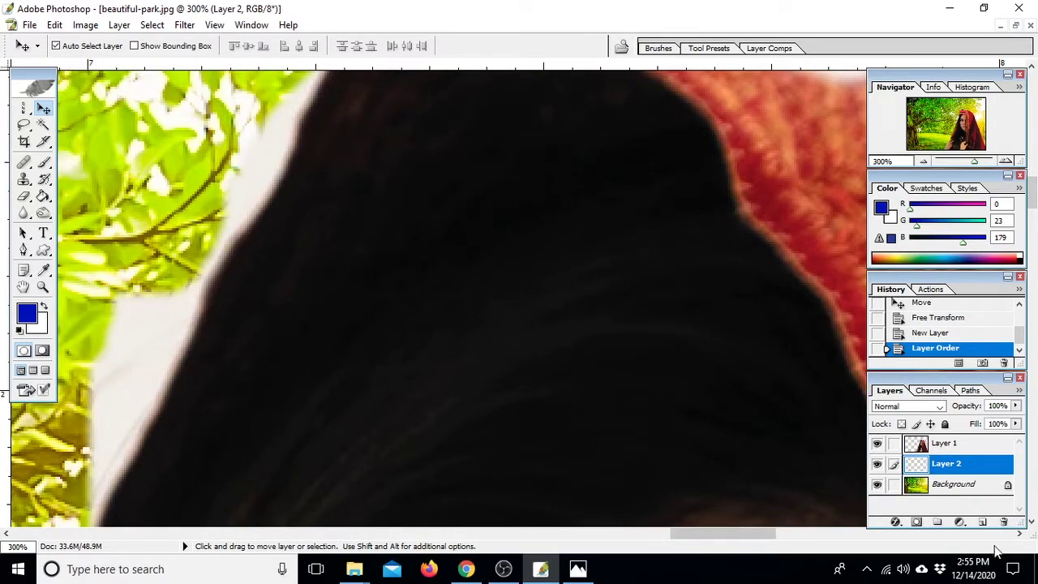
key(ctrl+BackSpace)
key(alt+BackSpace)
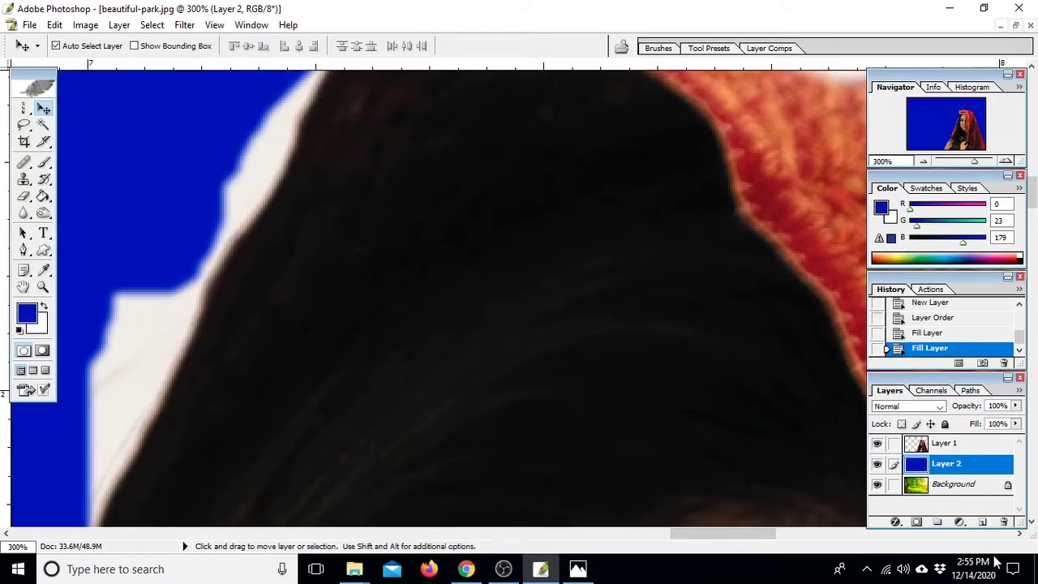
drag(948, 469, 955, 484)
double_click(955, 485)
key(Return)
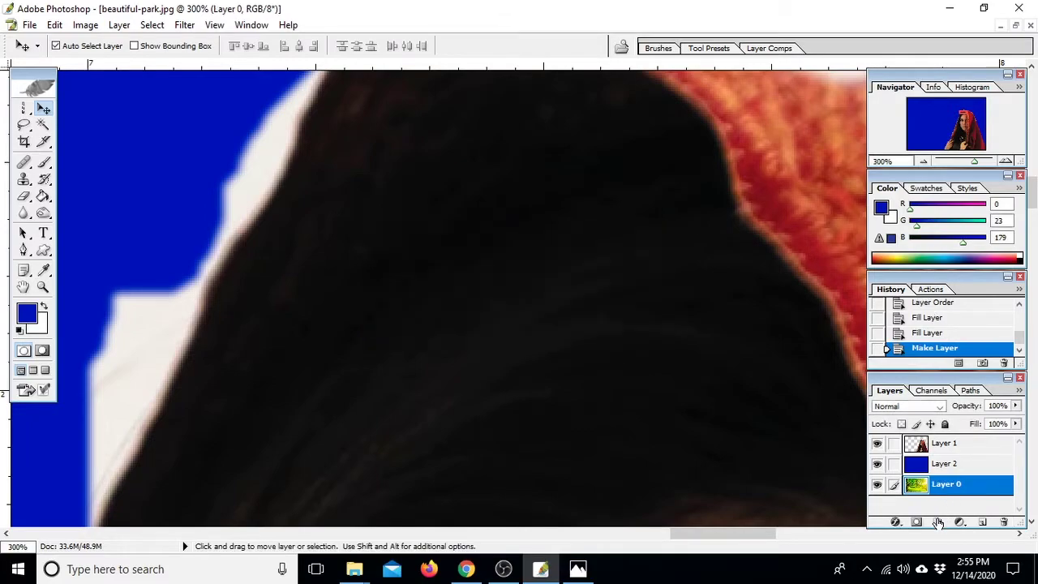
drag(965, 468, 891, 488)
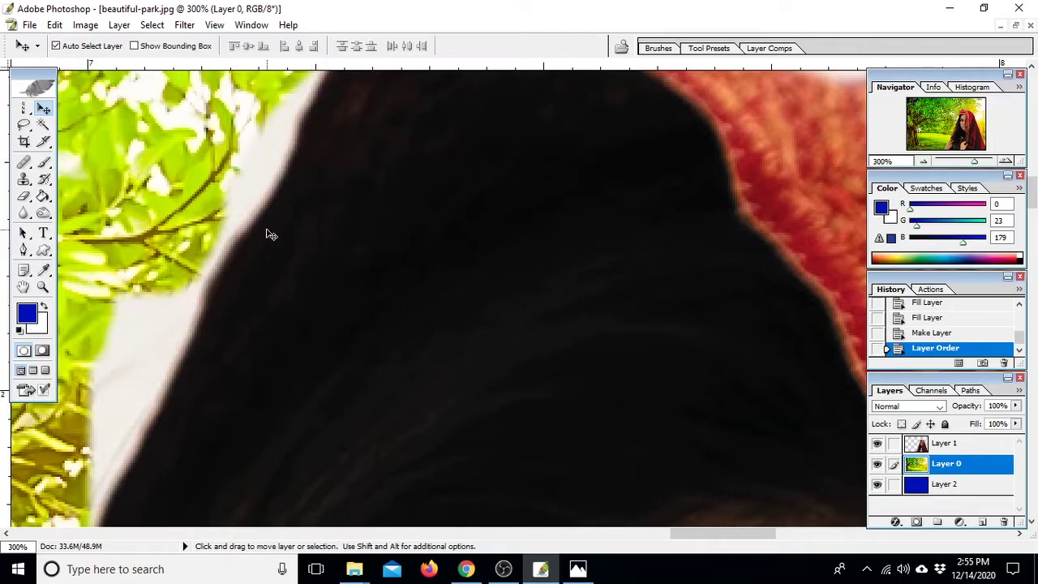
Zoom out to 200%, frame the head, and hide the park to inspect cut-out edges.
key(ctrl+minus)
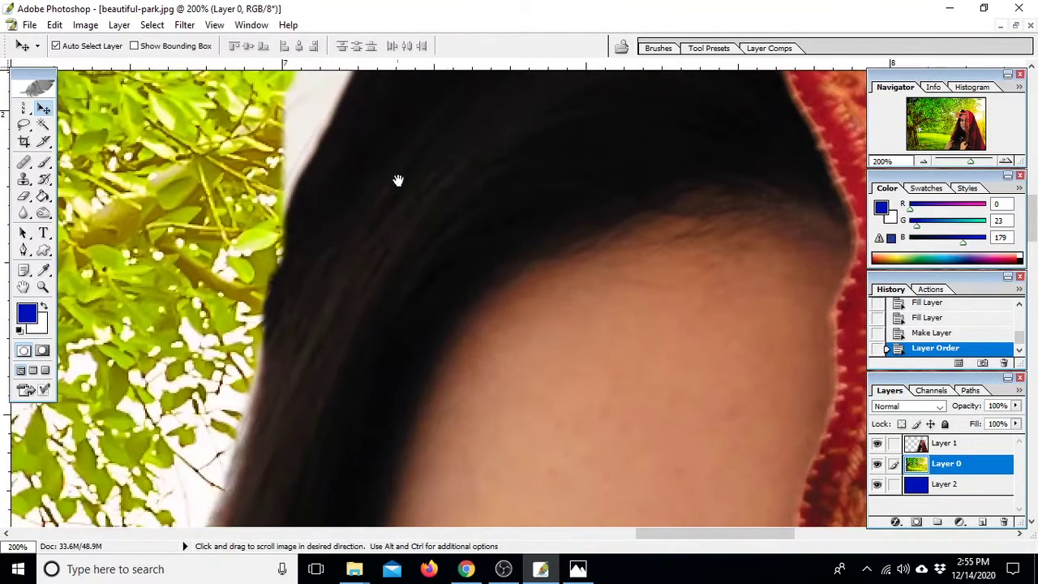
drag(435, 211, 403, 102)
mouse_move(409, 185)
mouse_down()
mouse_move(273, 281)
mouse_move(484, 361)
mouse_up()
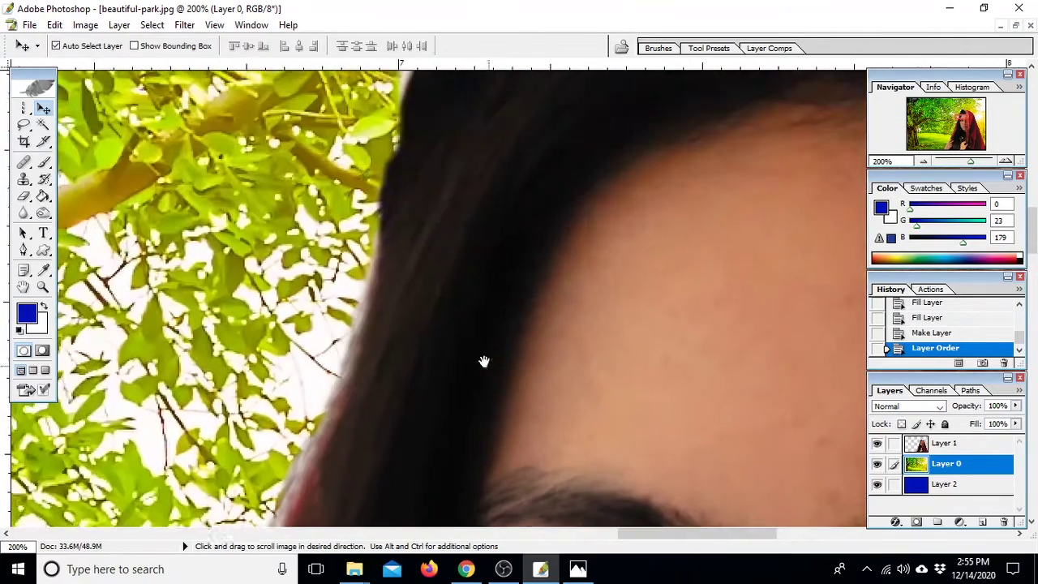
mouse_move(549, 151)
mouse_down()
mouse_move(490, 287)
mouse_move(558, 204)
mouse_move(547, 256)
mouse_up()
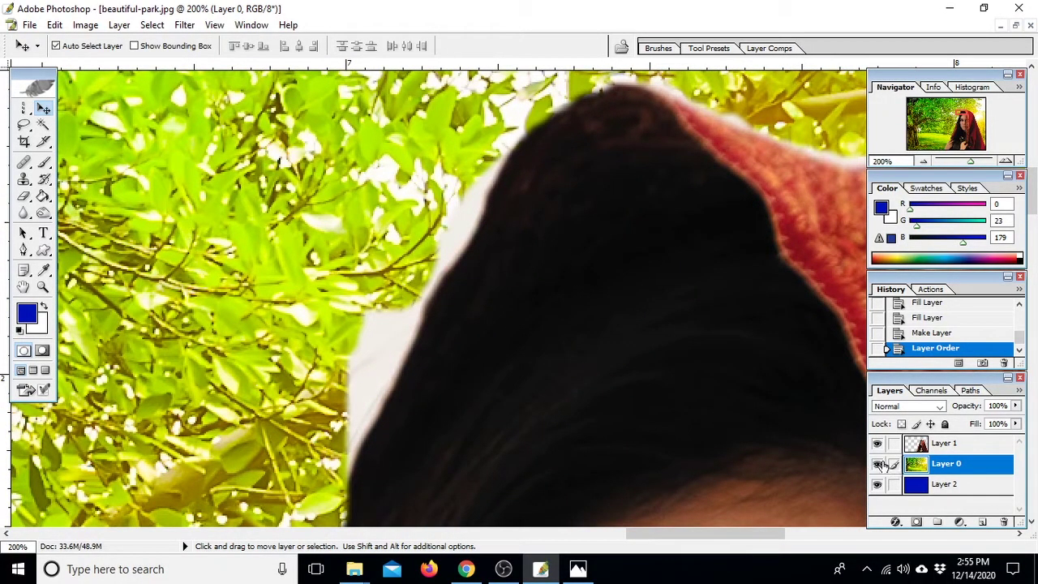
click(876, 463)
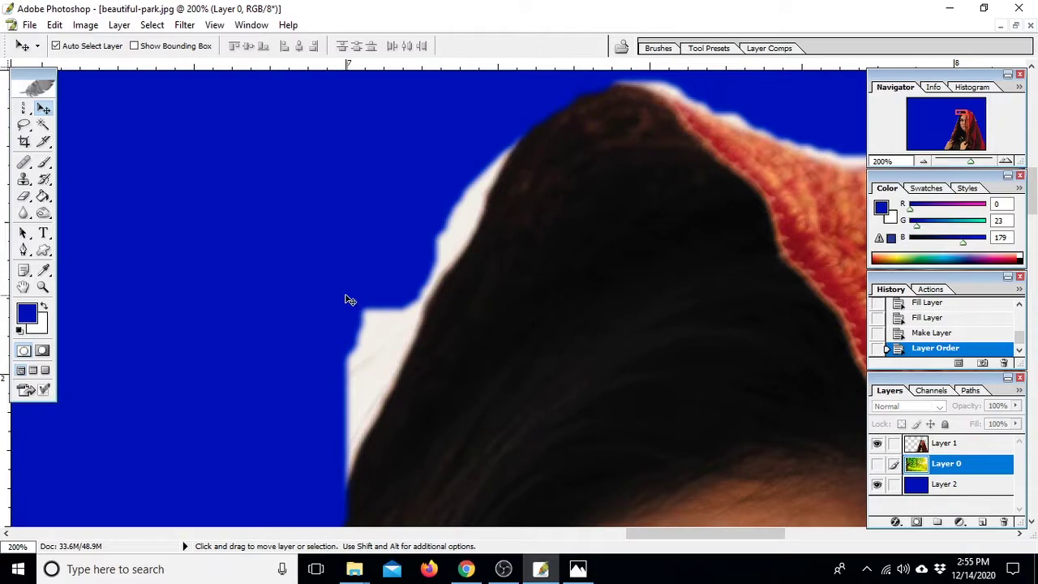
Lasso the white fringe beside the woman's left hair edge and delete it from Layer 1.
click(24, 125)
drag(105, 142, 460, 159)
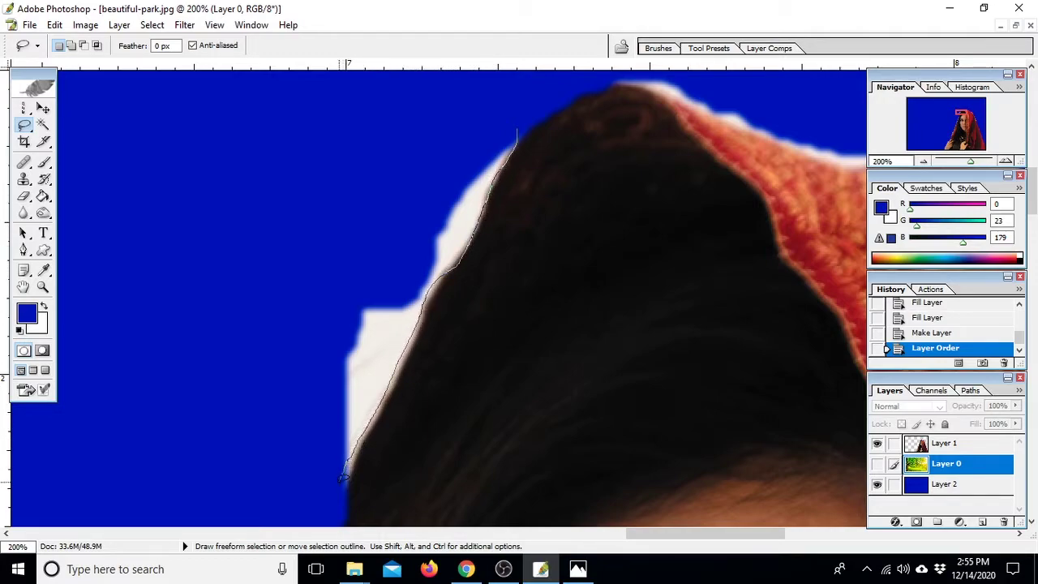
drag(381, 398, 432, 112)
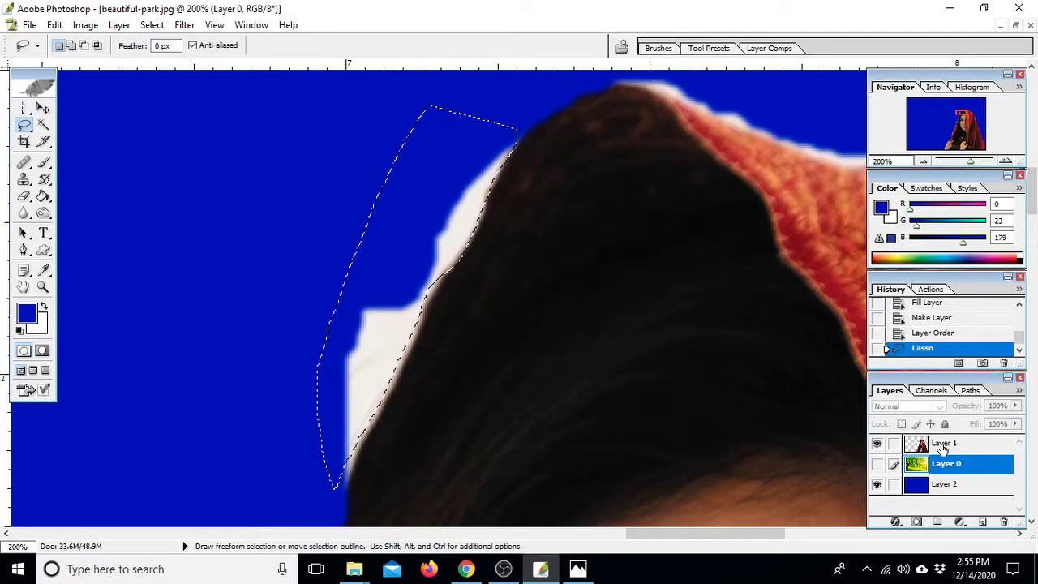
click(940, 443)
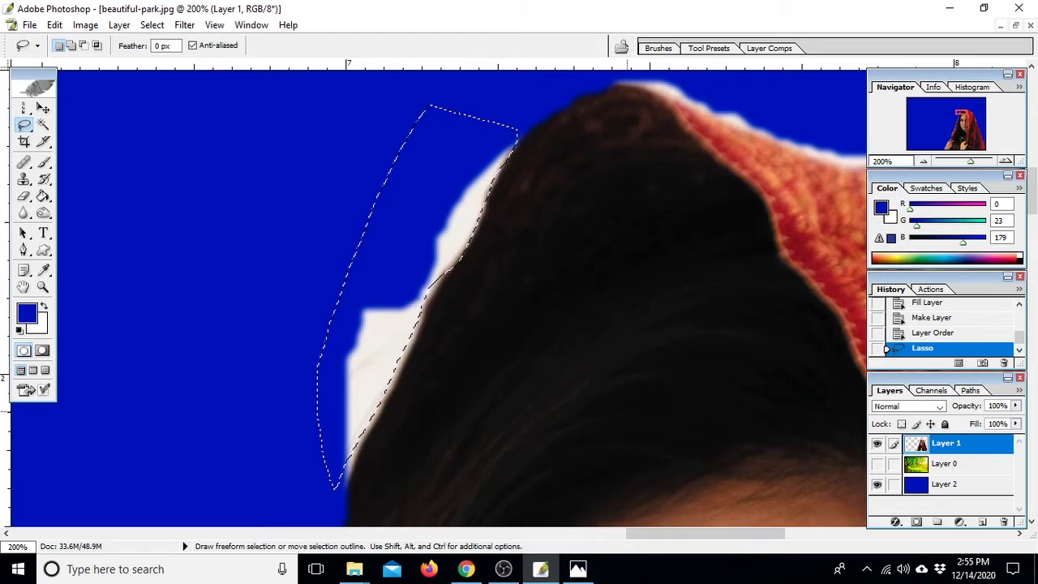
key(Delete)
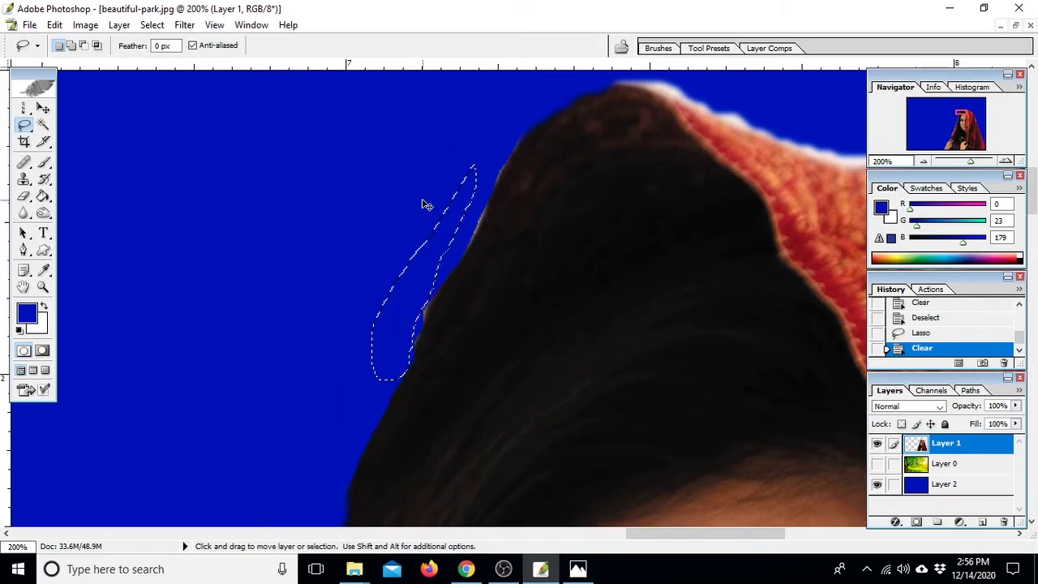
Deselect, make Layer 0's park background visible again, and zoom out.
key(ctrl+d)
click(877, 464)
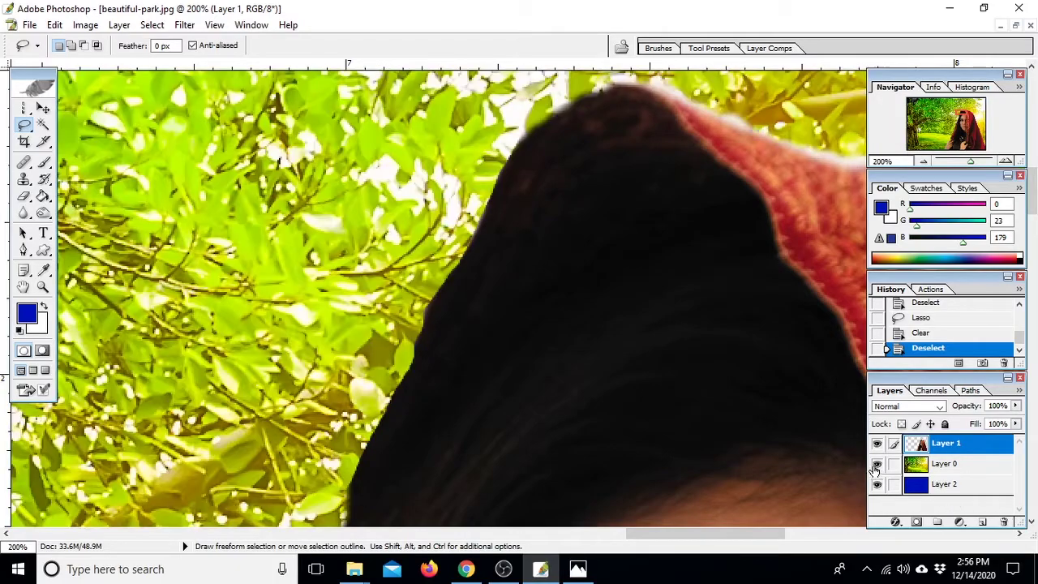
key(ctrl+minus)
key(ctrl+minus)
Zoom out and nudge the woman's layer slightly higher over the park with the Move tool.
key(ctrl+minus)
key(ctrl+minus)
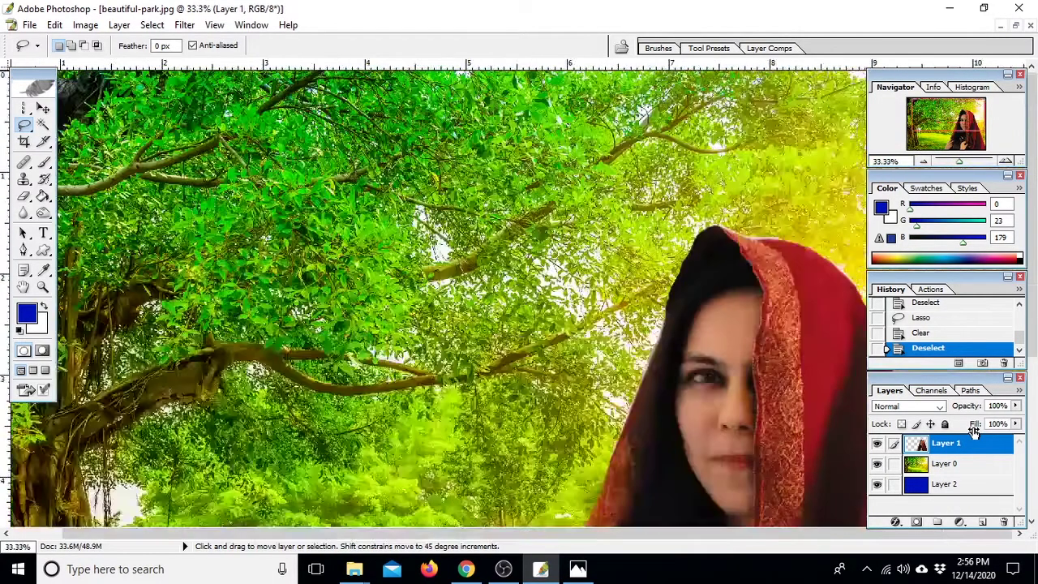
key(ctrl+minus)
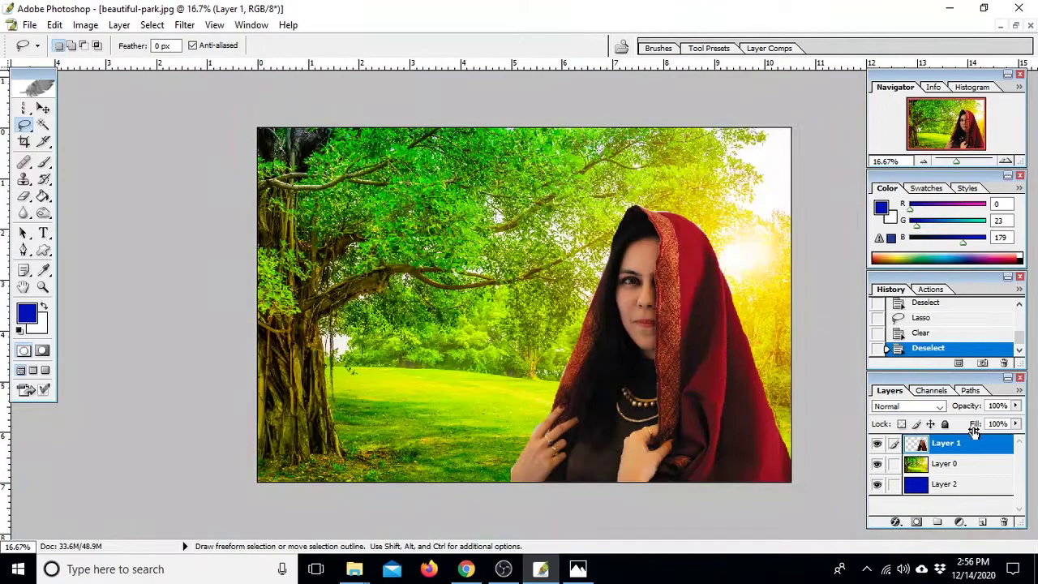
key(space)
click(43, 108)
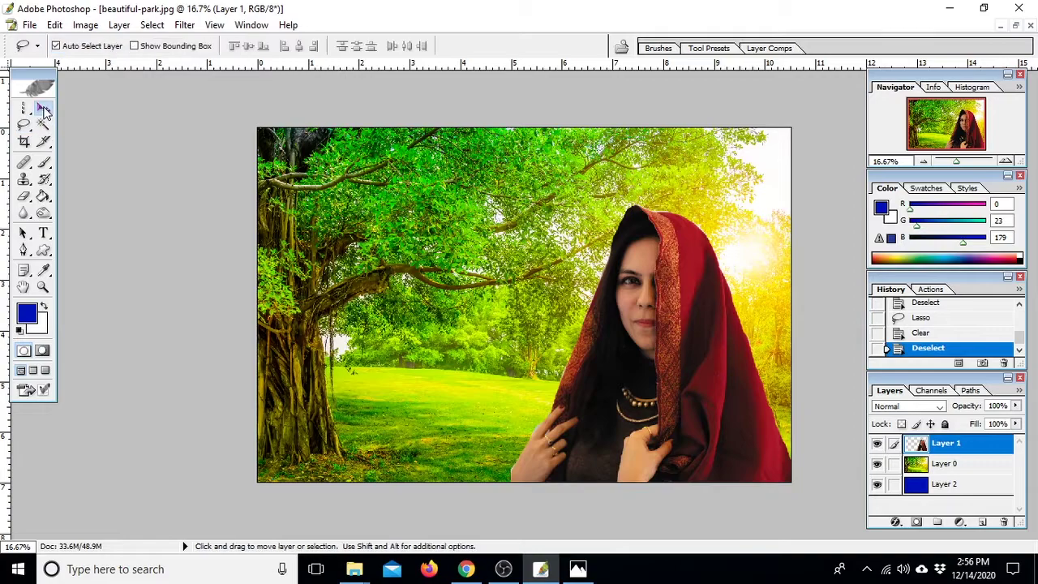
drag(647, 307, 646, 308)
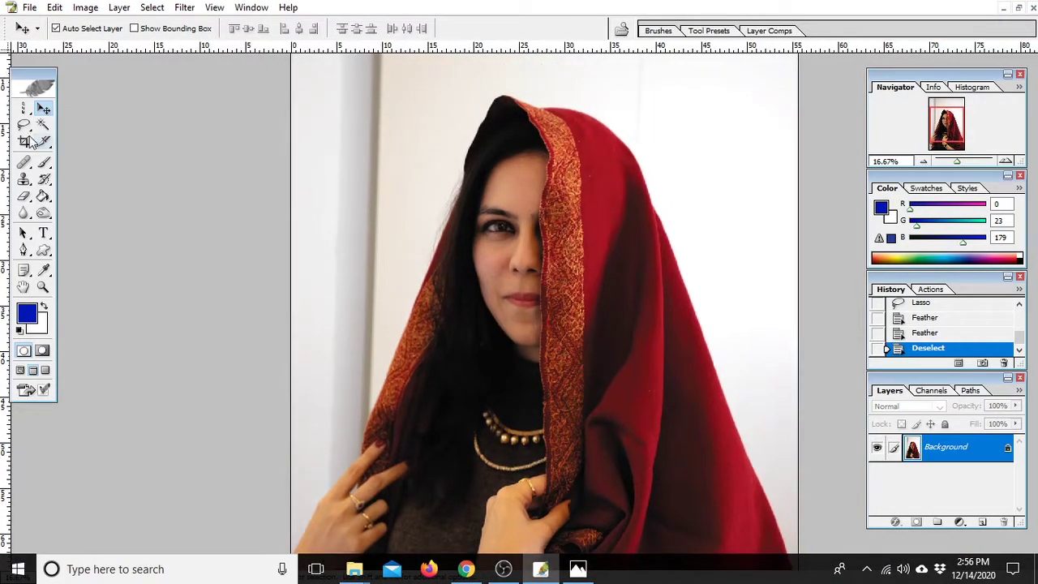
Choose the Polygonal Lasso, zoom in on the woman's head, and place a point on the hood's top edge.
click(21, 126)
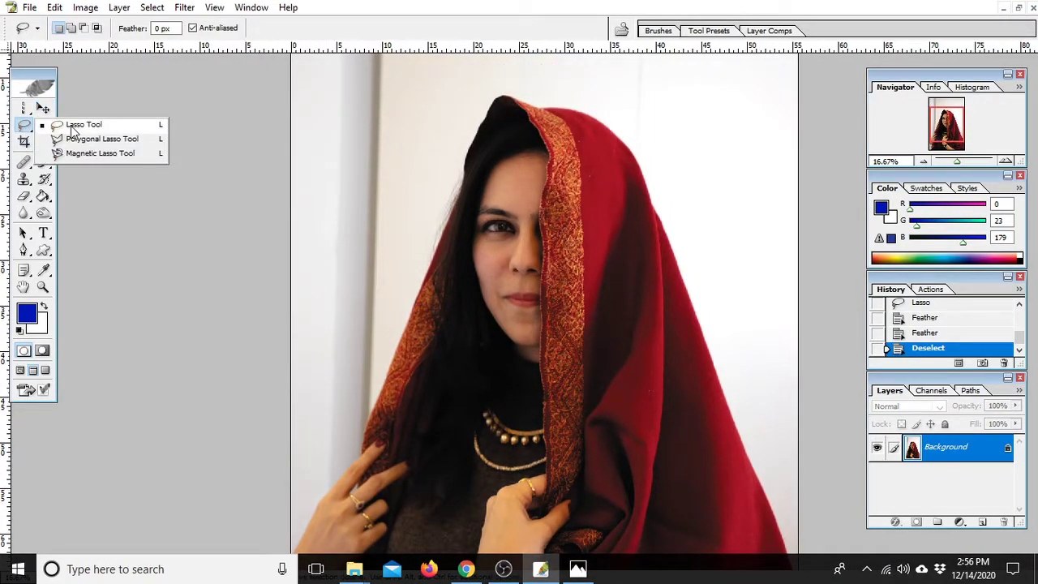
click(81, 144)
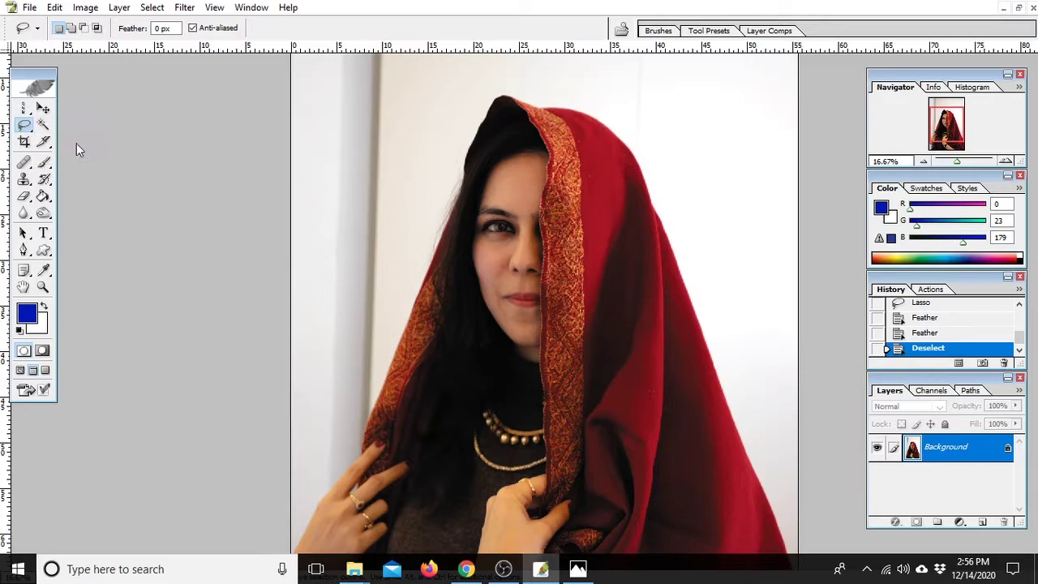
key(ctrl+plus)
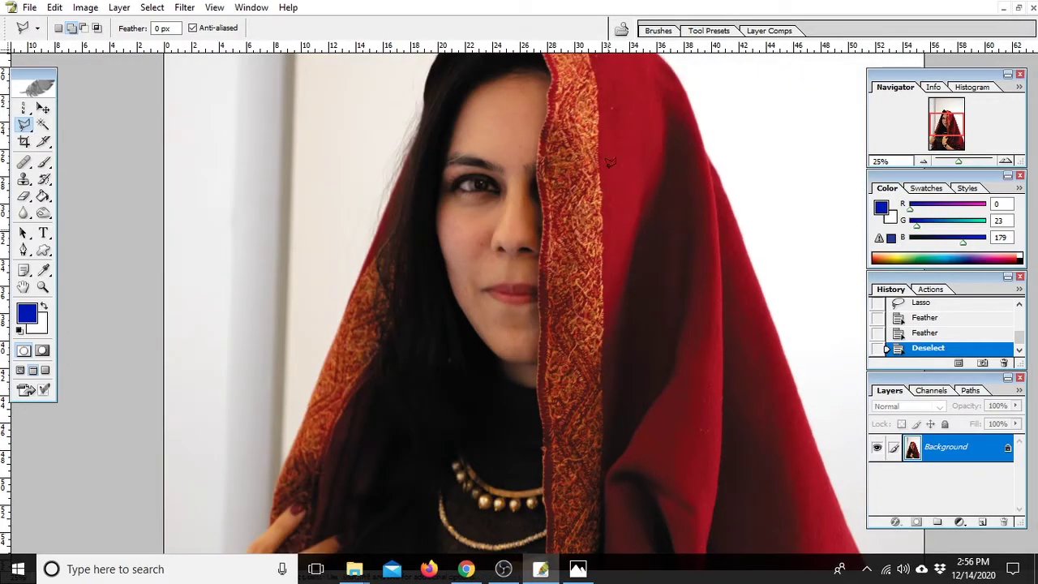
scroll(603, 167, up, 3)
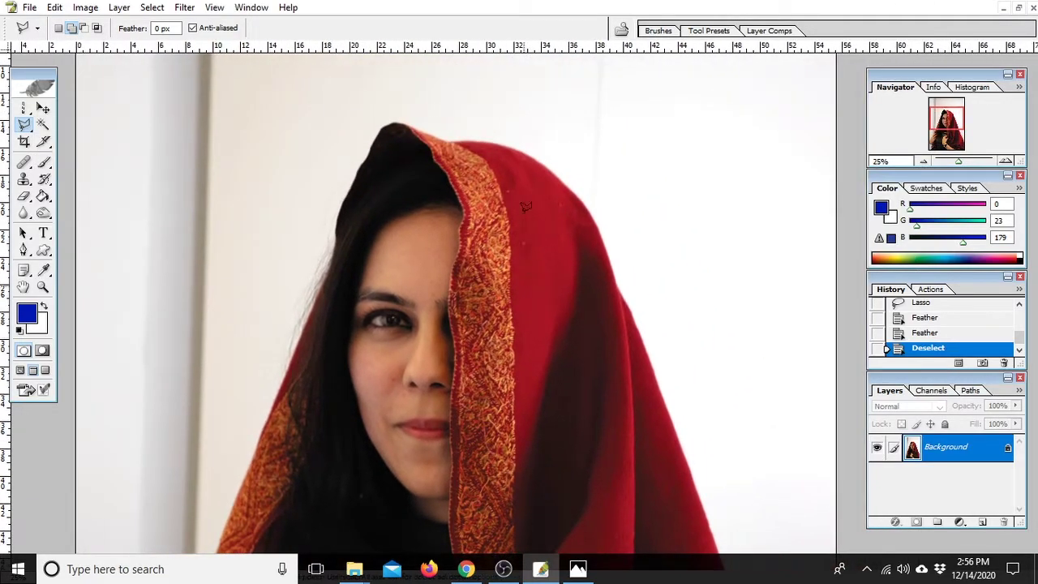
click(536, 157)
scroll(560, 168, up, 1)
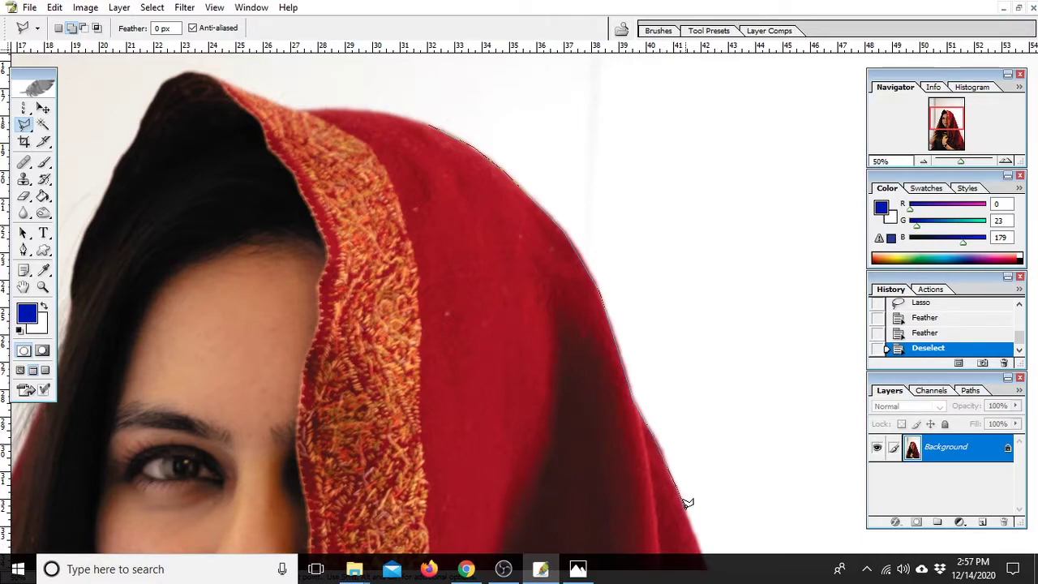
Trace the Polygonal Lasso down the hood's right edge, along the photo bottom, and up past the hand.
drag(687, 503, 563, 116)
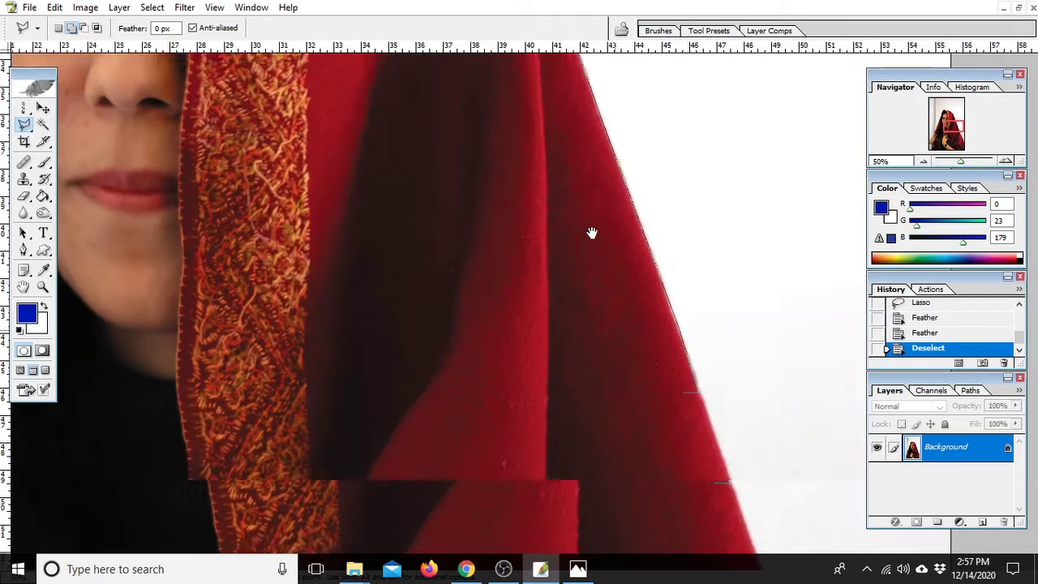
drag(738, 494, 551, 188)
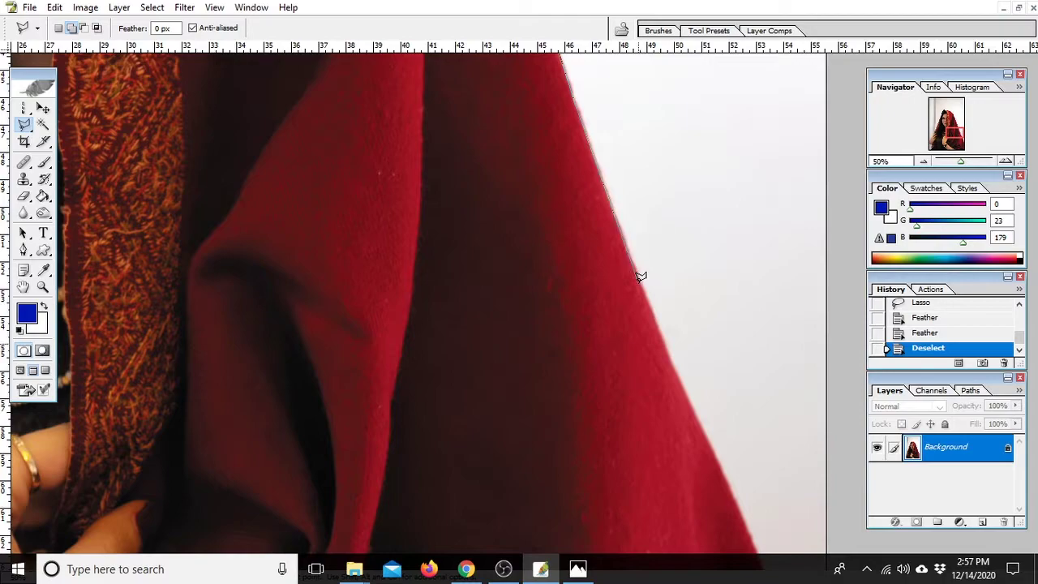
drag(725, 483, 648, 317)
mouse_move(776, 492)
mouse_down()
mouse_move(557, 331)
mouse_move(225, 392)
mouse_move(348, 431)
mouse_move(177, 375)
mouse_move(196, 326)
mouse_up()
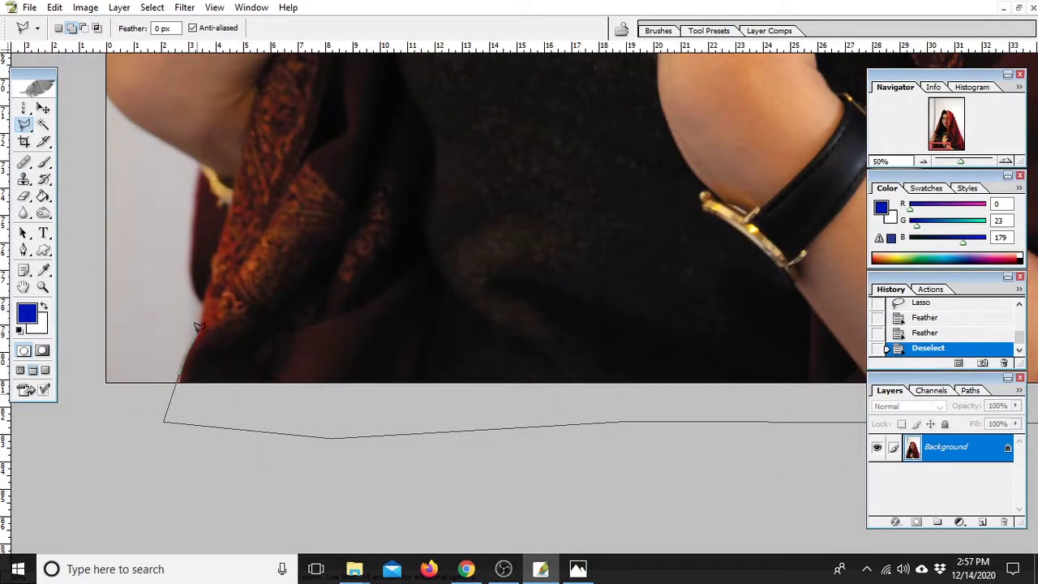
mouse_move(193, 241)
mouse_down()
mouse_move(185, 176)
mouse_move(285, 278)
mouse_move(213, 204)
mouse_move(317, 410)
mouse_move(361, 285)
mouse_up()
Continue around the face and top of the head, remove a misplaced point, and close the outline.
drag(398, 224, 376, 436)
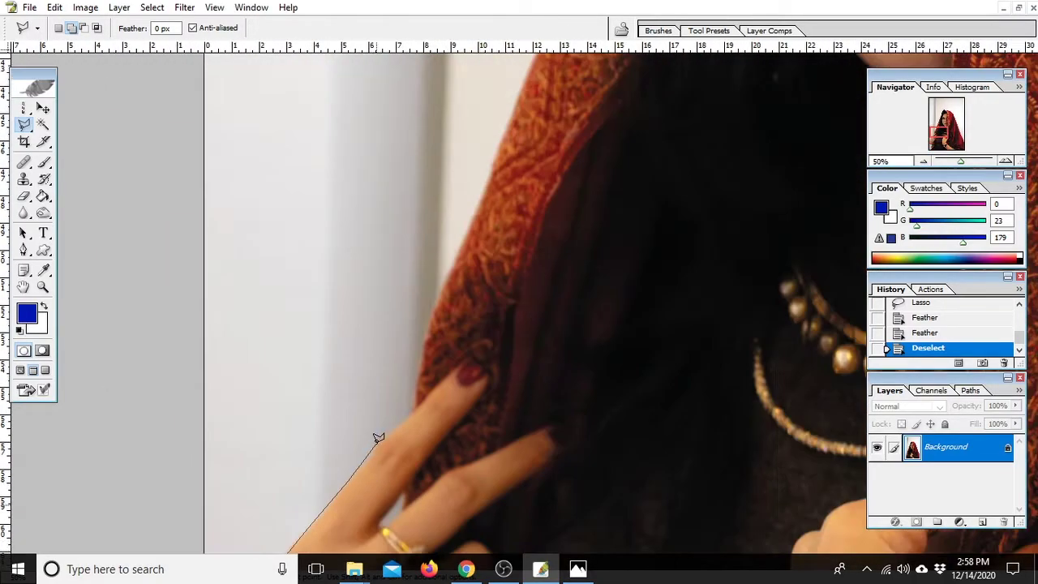
drag(424, 317, 328, 454)
drag(432, 202, 438, 442)
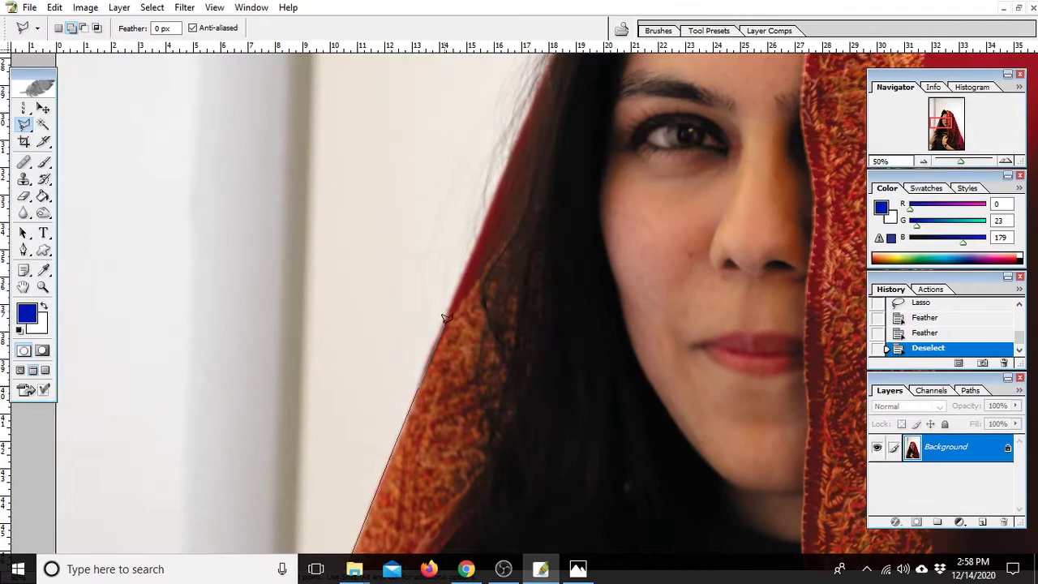
drag(535, 96, 421, 389)
key(BackSpace)
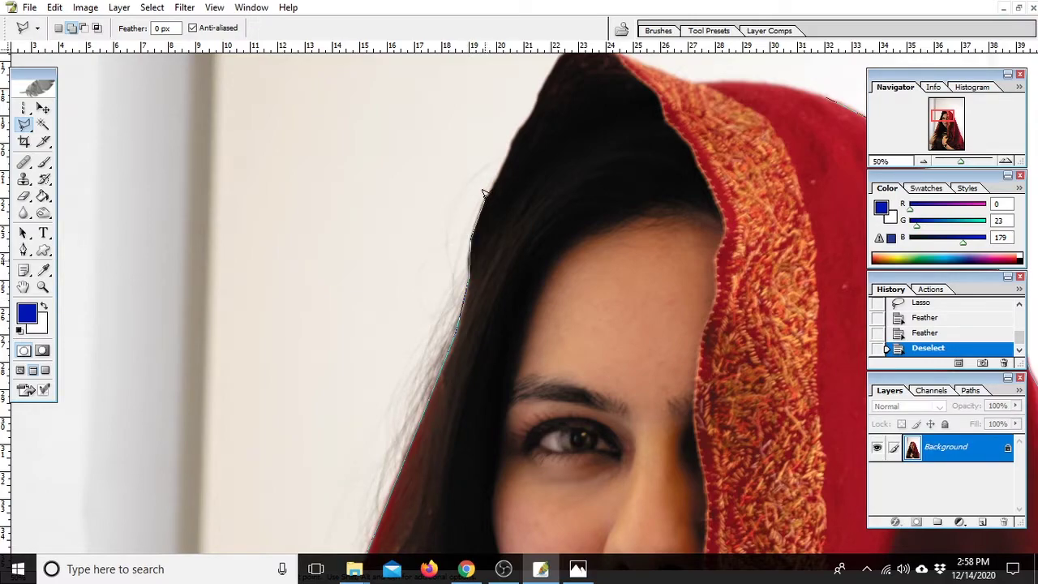
drag(484, 190, 458, 283)
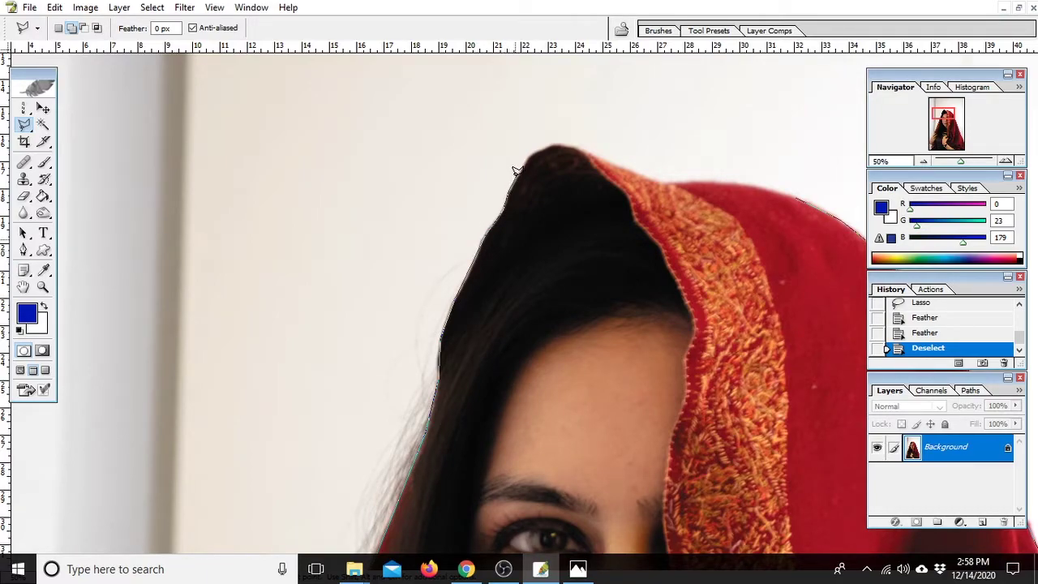
click(559, 142)
mouse_move(722, 177)
mouse_down()
mouse_move(761, 176)
mouse_move(797, 195)
mouse_up()
double_click(800, 195)
Zoom out and convert the locked Background into an editable Layer 0.
key(ctrl+minus)
key(ctrl+minus)
key(ctrl+minus)
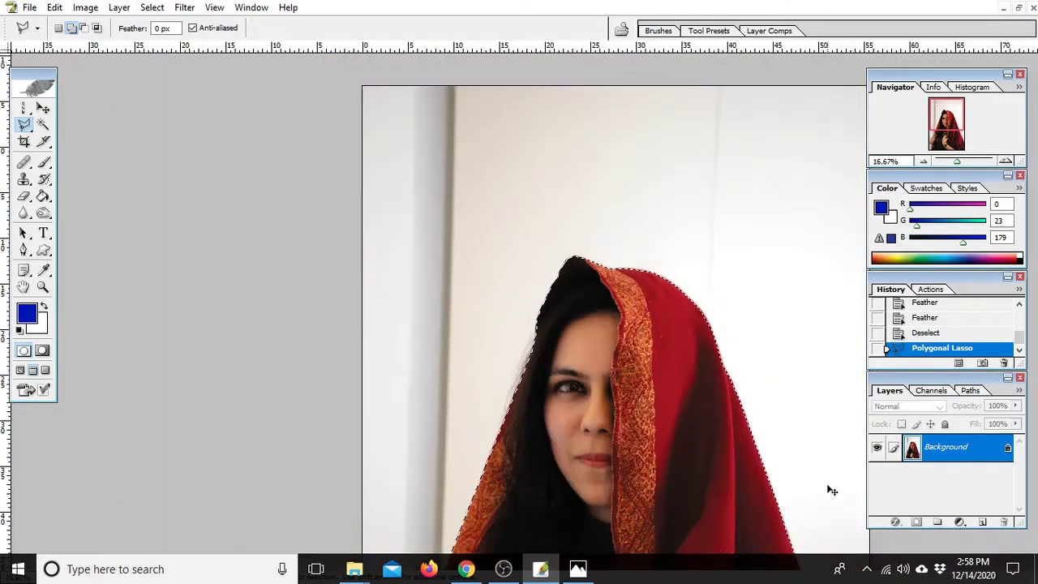
key(ctrl+minus)
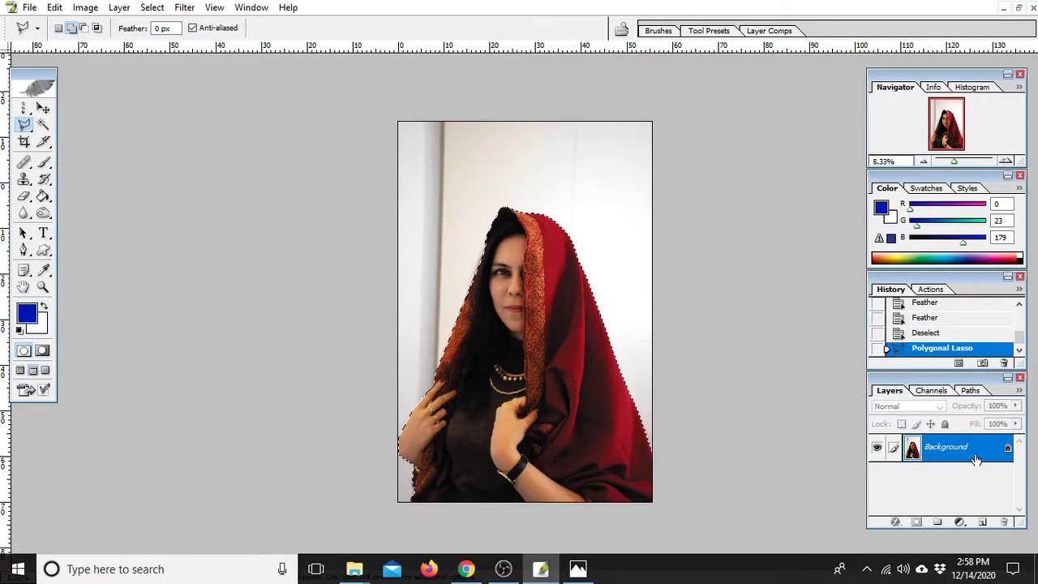
double_click(941, 454)
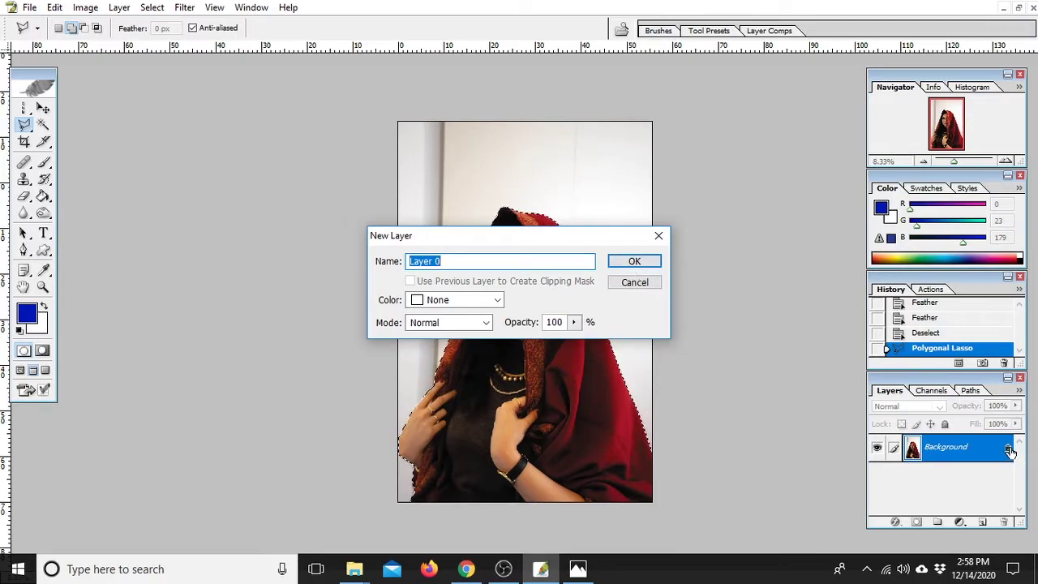
click(626, 266)
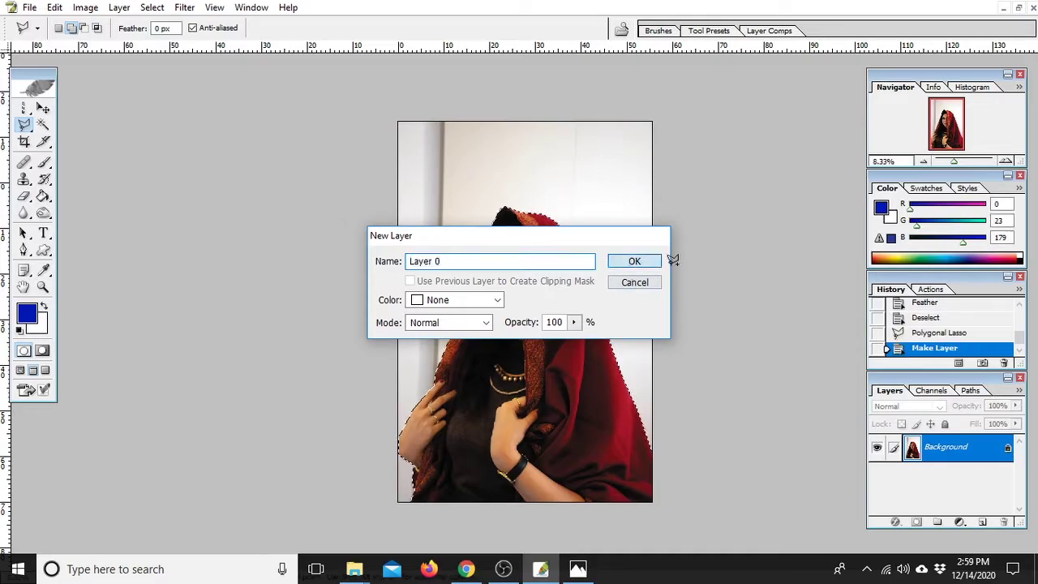
Invert the selection, delete the wall, then invert back and undo the deletion.
key(ctrl+shift+i)
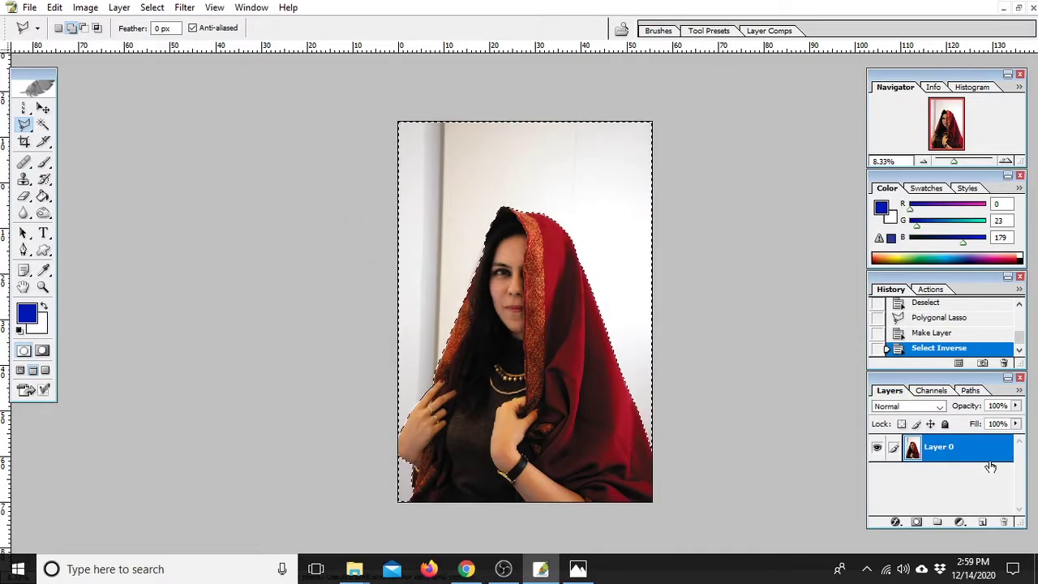
key(Delete)
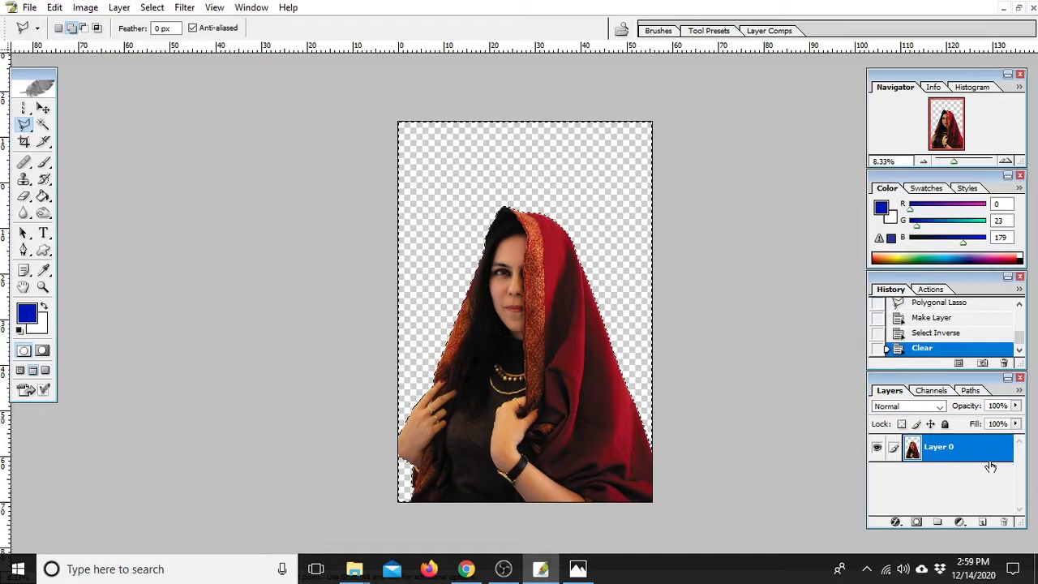
key(ctrl+shift+i)
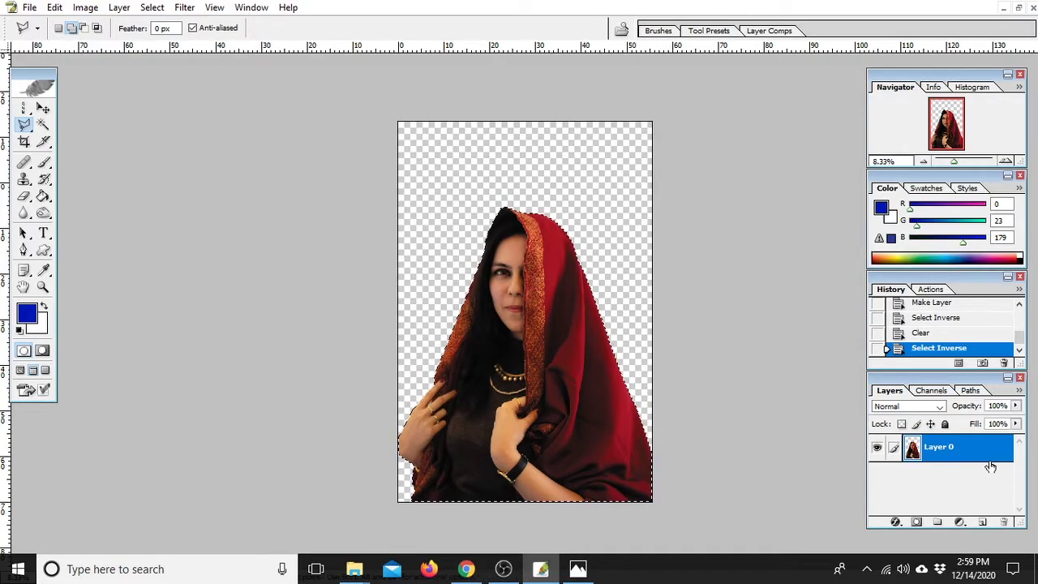
key(ctrl+alt+z)
key(ctrl+alt+z)
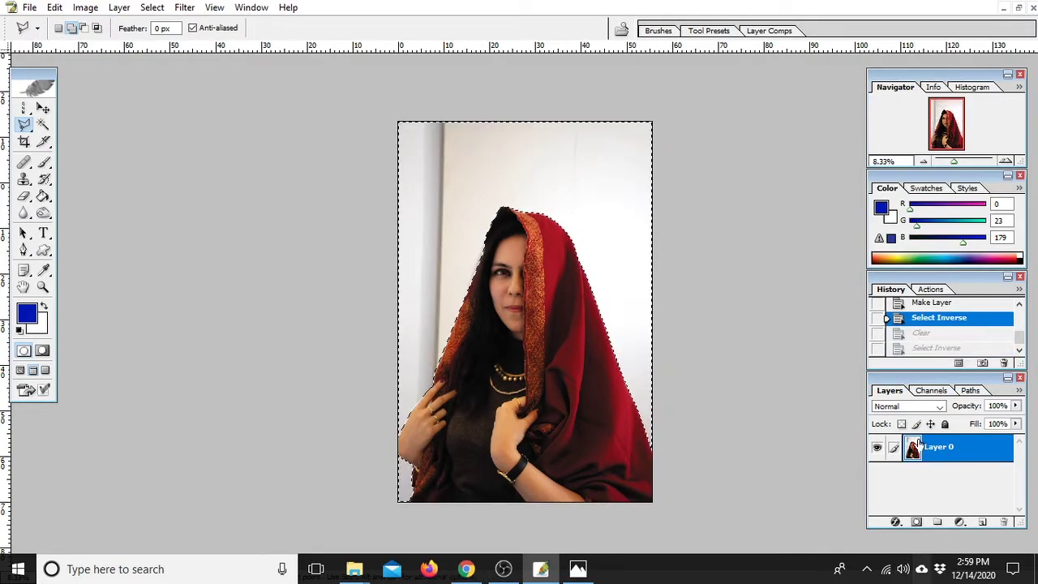
With the Move tool active, inverse the selection onto the white wall and delete it to transparency.
click(43, 108)
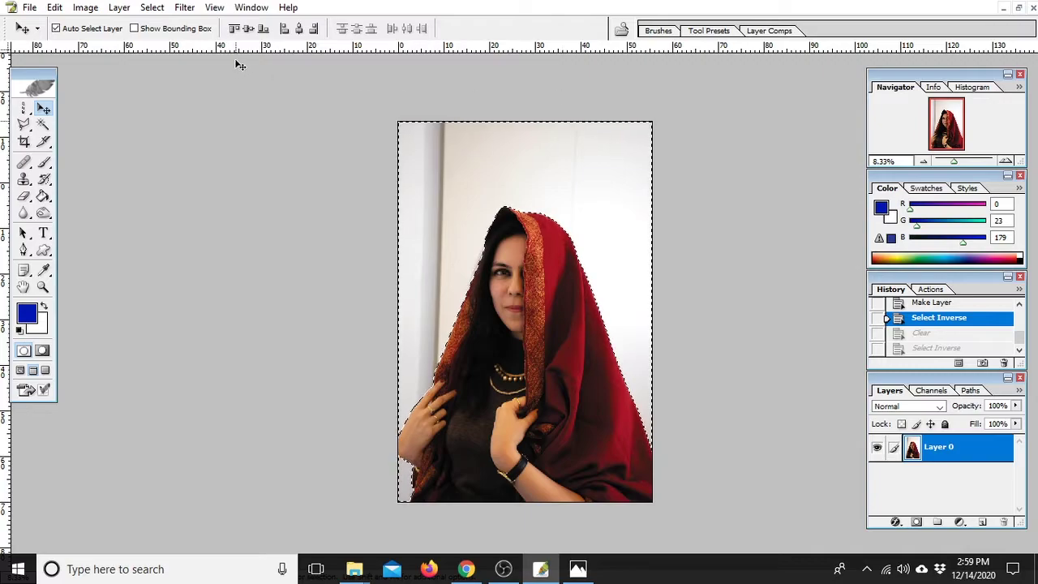
click(152, 8)
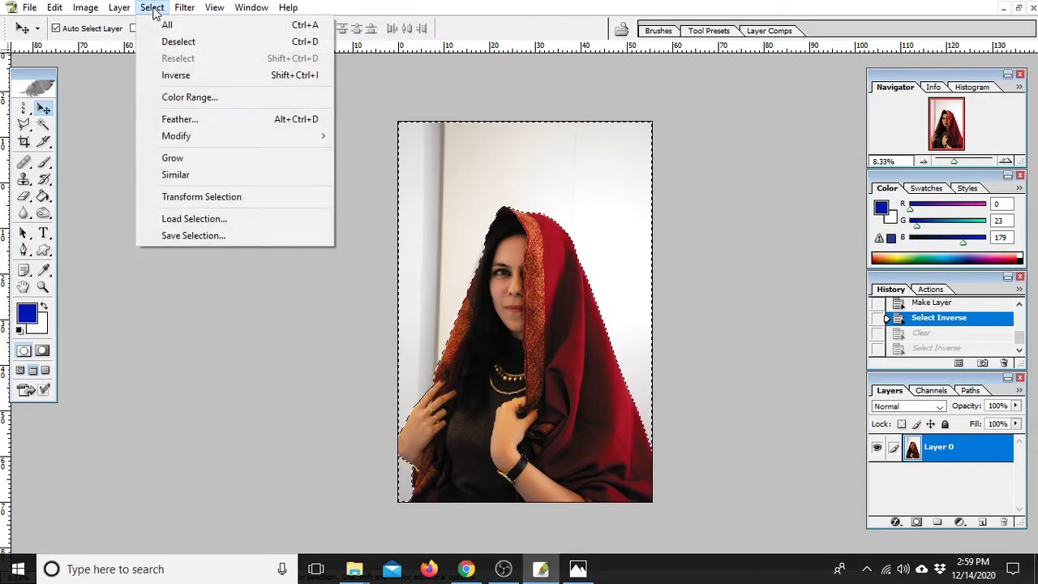
click(176, 76)
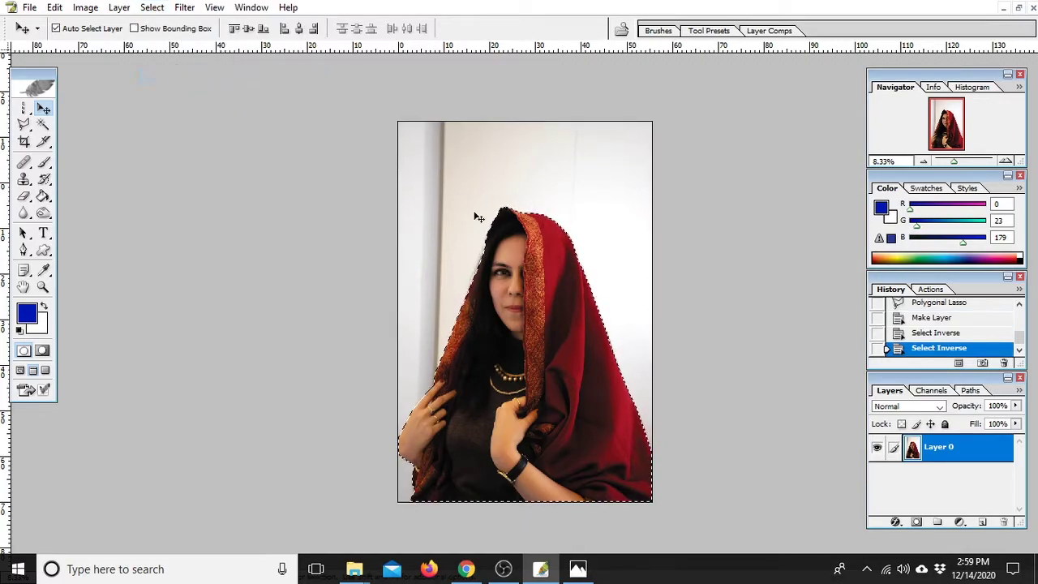
click(152, 8)
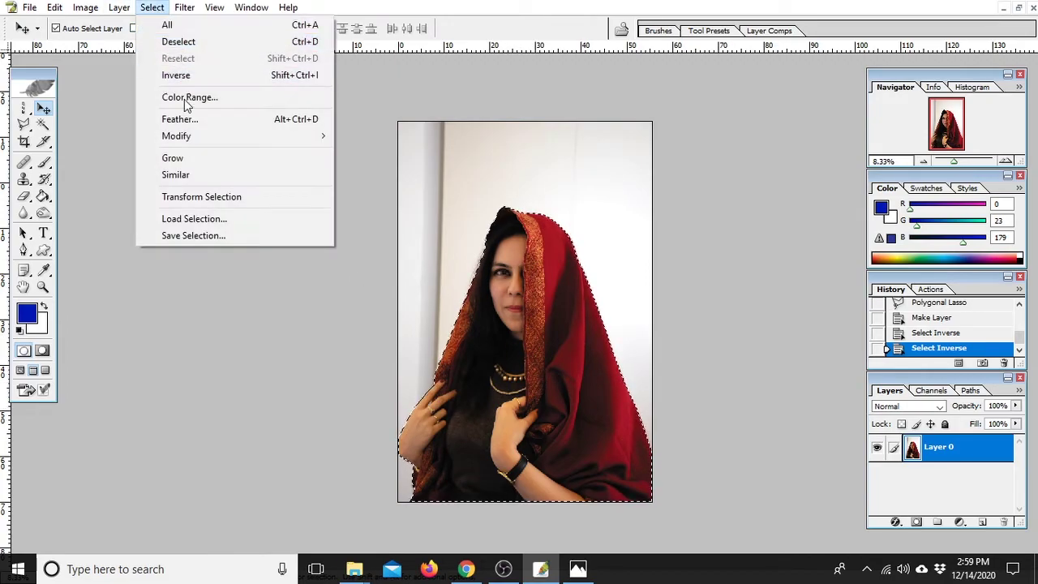
click(179, 78)
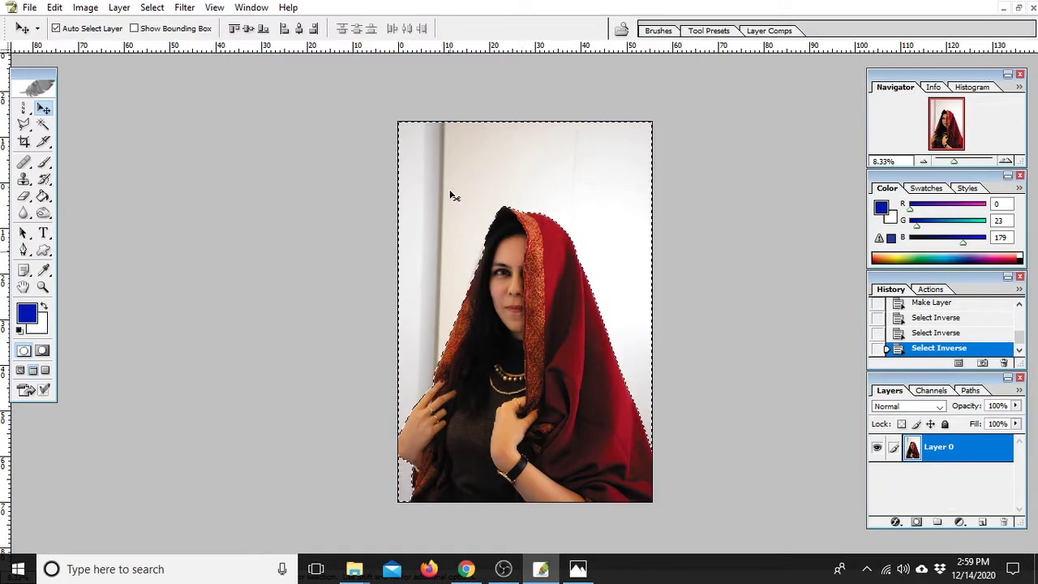
key(Delete)
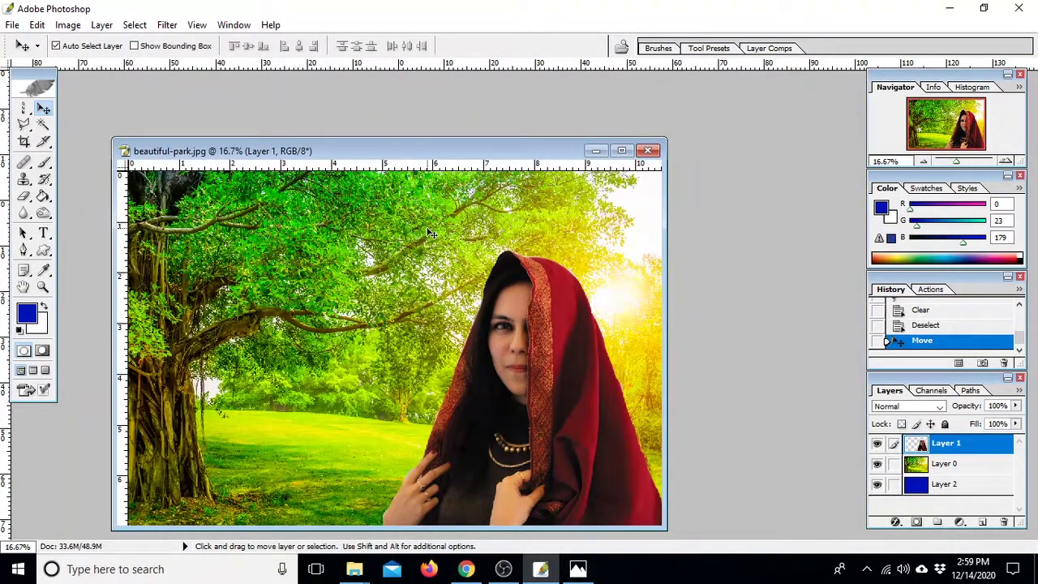
Paste the forest image as a new layer and move it below the woman's Layer 0.
click(429, 233)
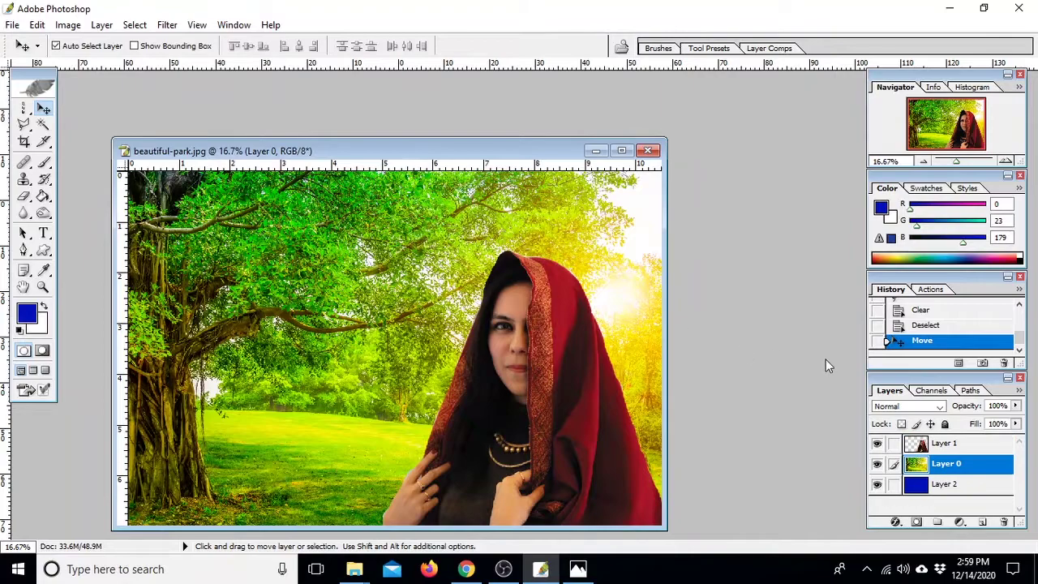
key(ctrl+a)
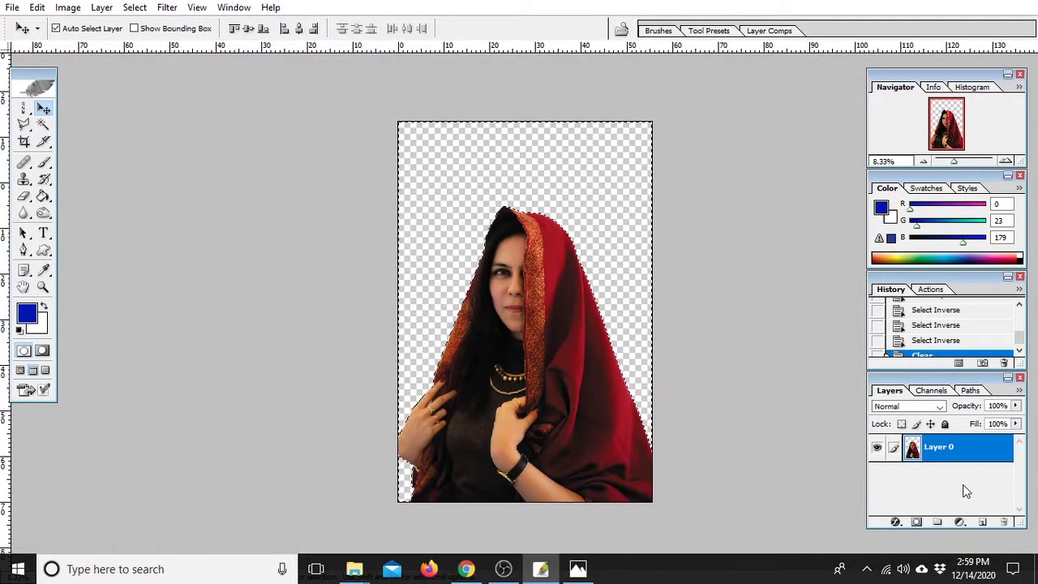
key(ctrl+v)
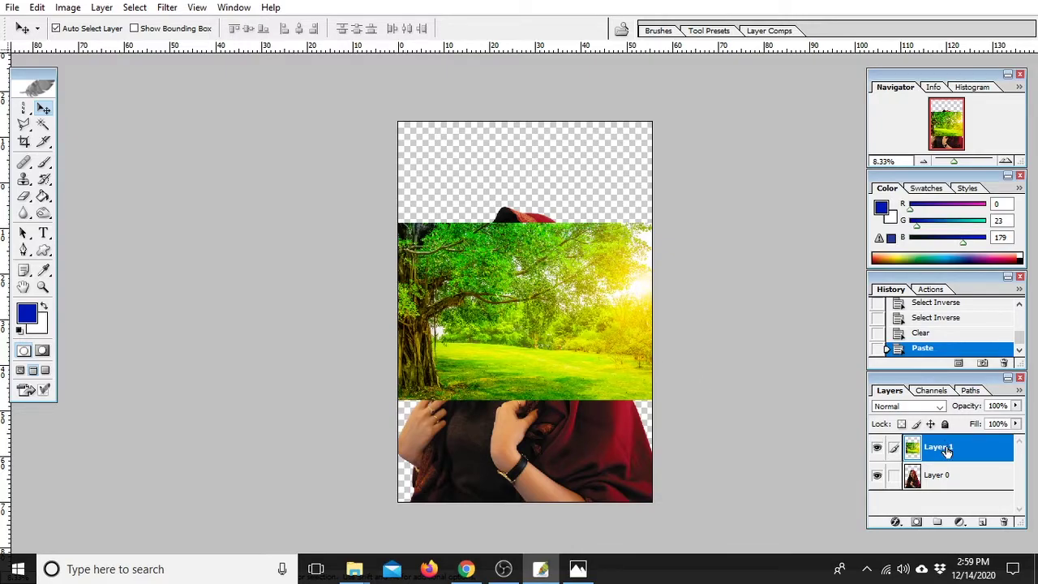
drag(947, 451, 947, 494)
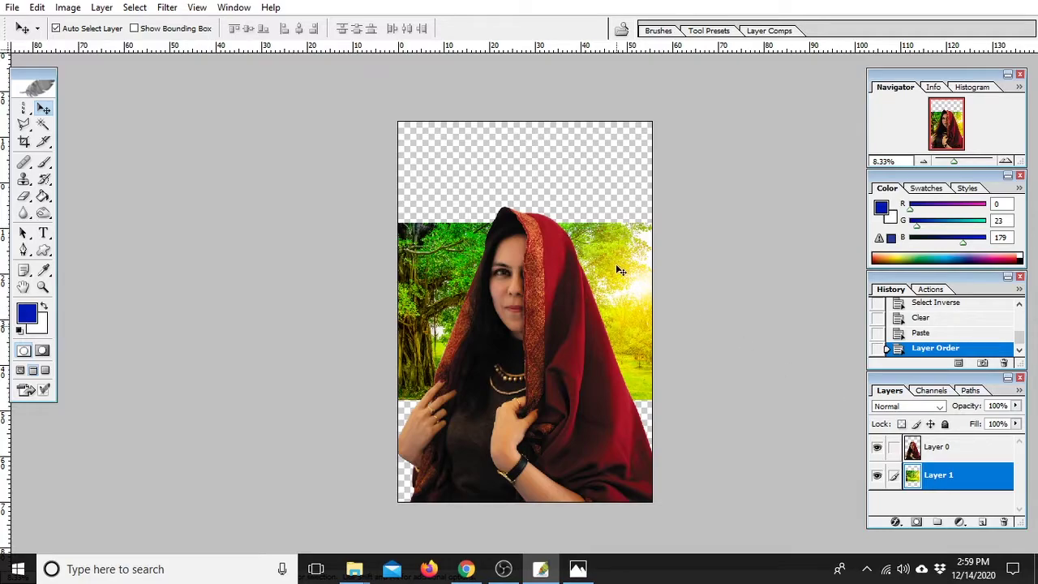
Scale the forest layer up with Free Transform to fill the canvas and shift it into place.
key(ctrl+t)
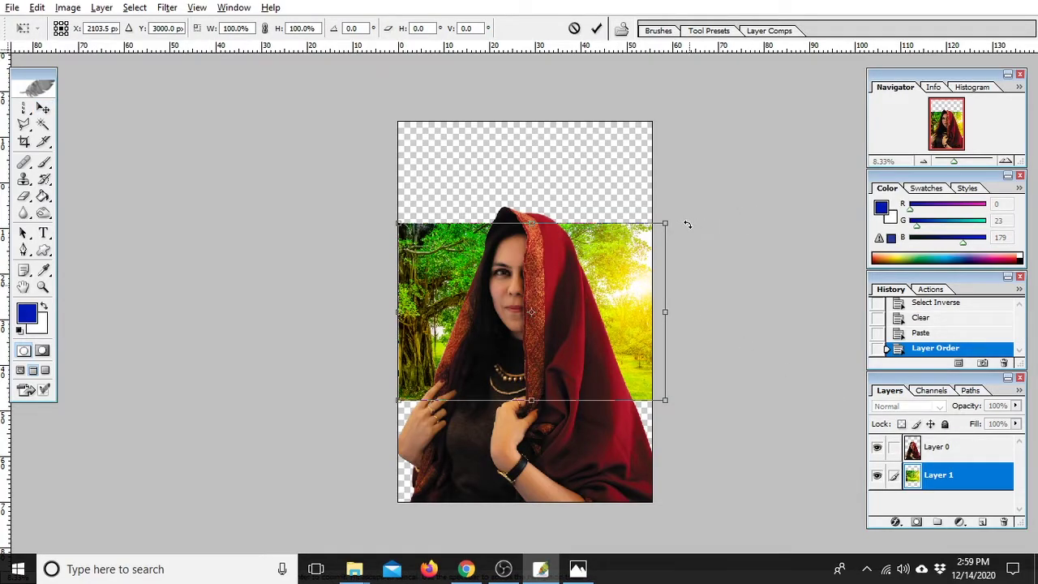
mouse_move(664, 223)
mouse_down()
mouse_move(726, 286)
mouse_move(745, 283)
mouse_up()
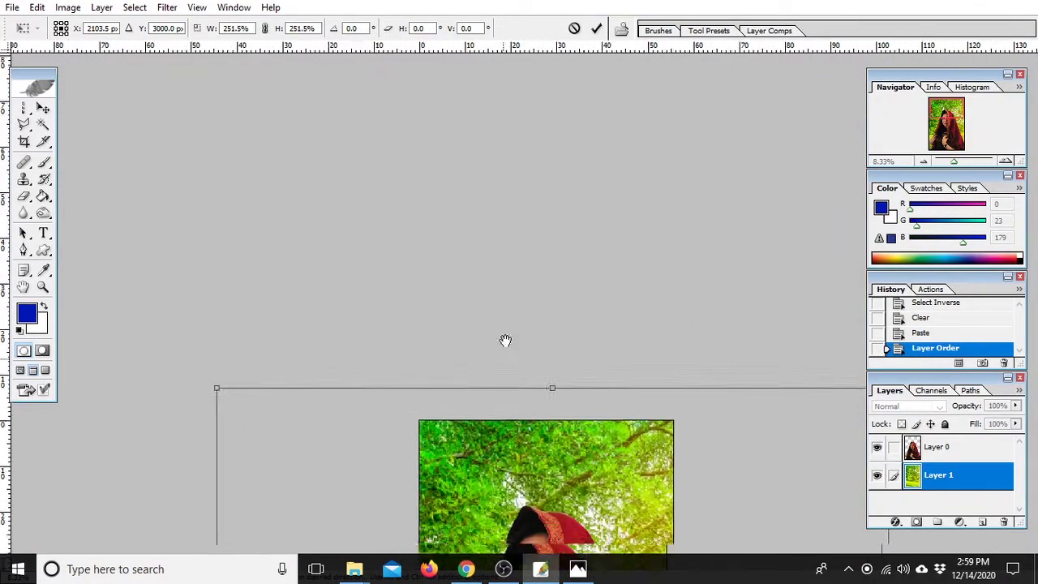
mouse_move(505, 342)
mouse_down()
mouse_move(499, 135)
mouse_move(482, 237)
mouse_up()
key(Return)
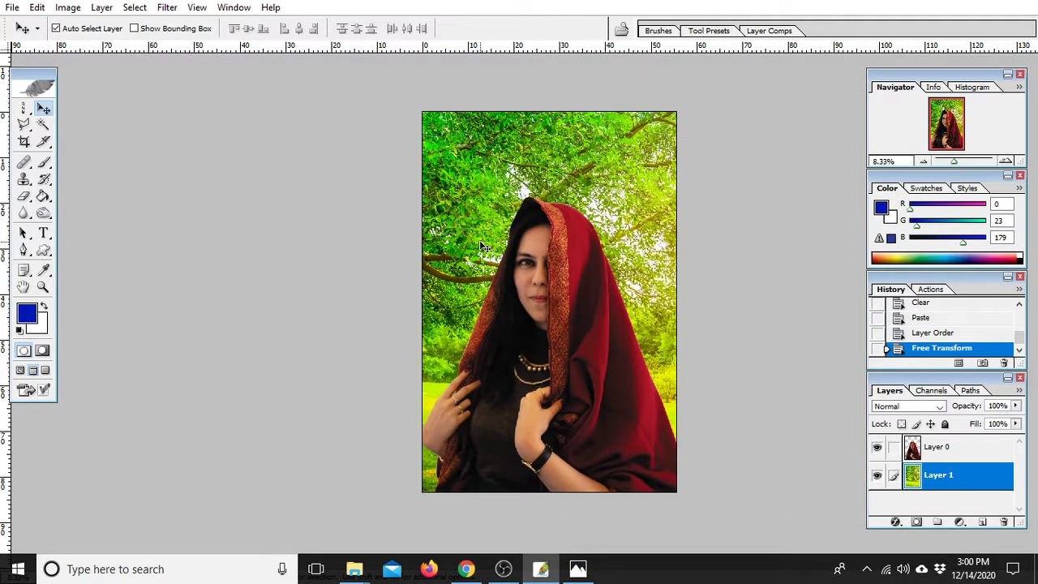
mouse_move(476, 203)
mouse_down()
mouse_move(620, 141)
mouse_move(613, 173)
mouse_up()
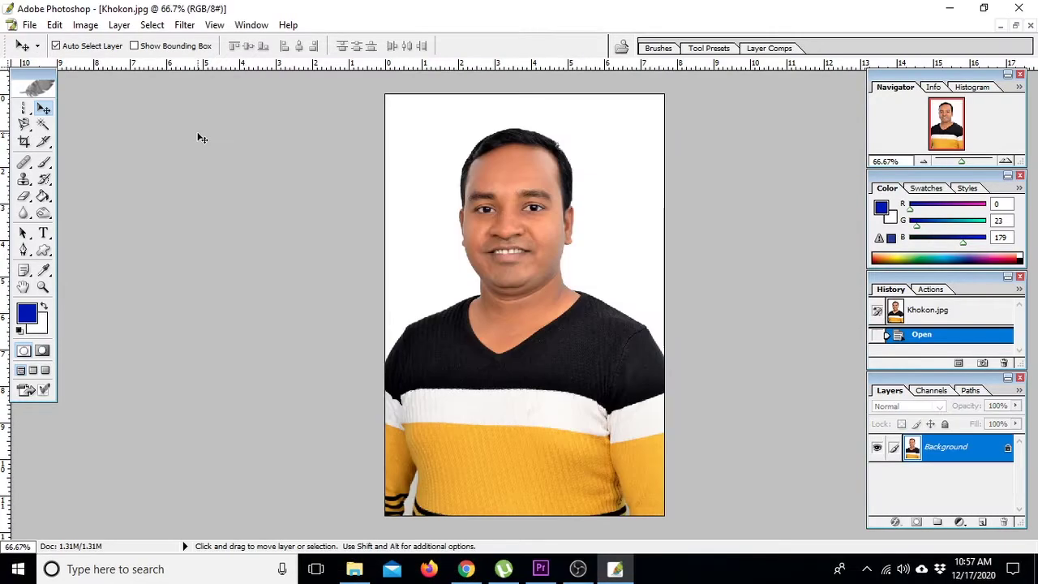
Choose the Magnetic Lasso Tool and zoom the portrait to 100% around the man's head.
click(24, 125)
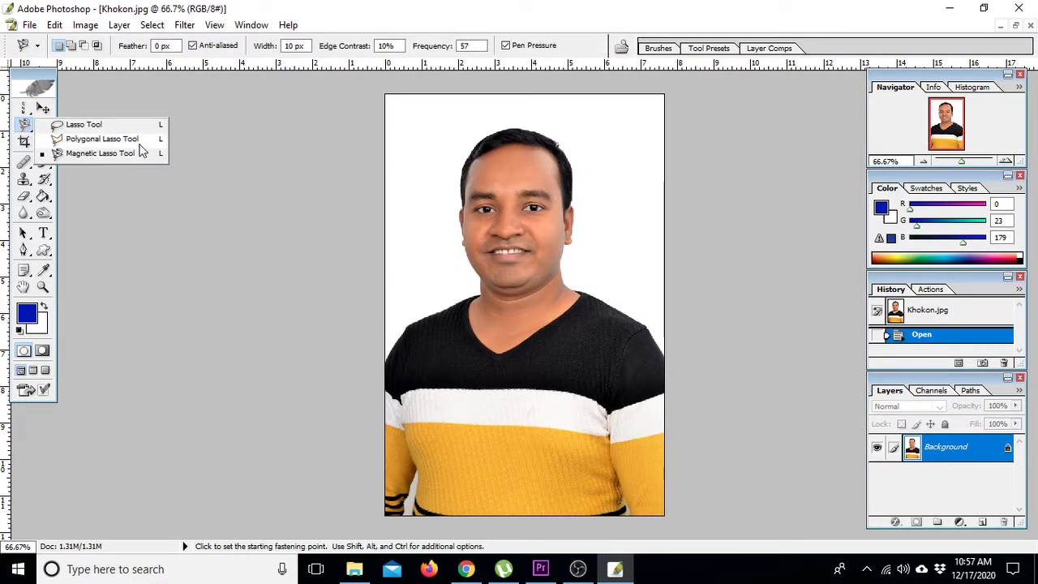
click(84, 157)
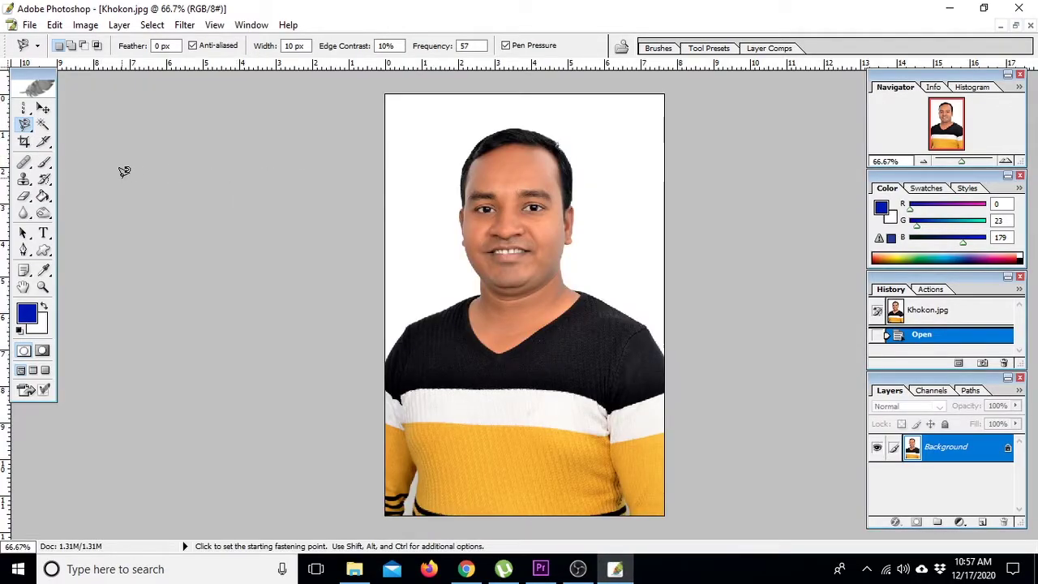
key(ctrl+plus)
key(ctrl+minus)
key(ctrl+plus)
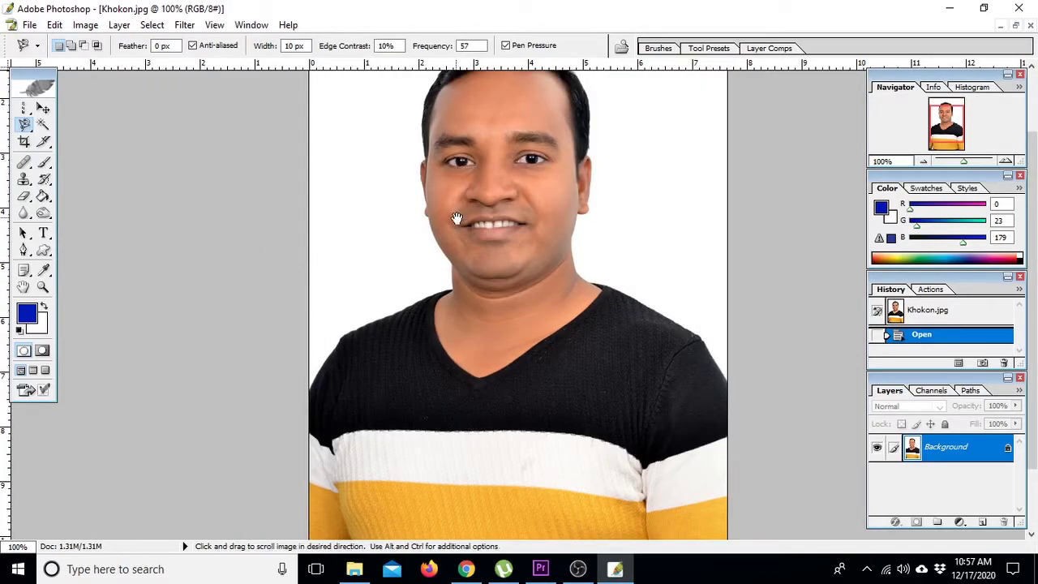
drag(438, 251, 438, 333)
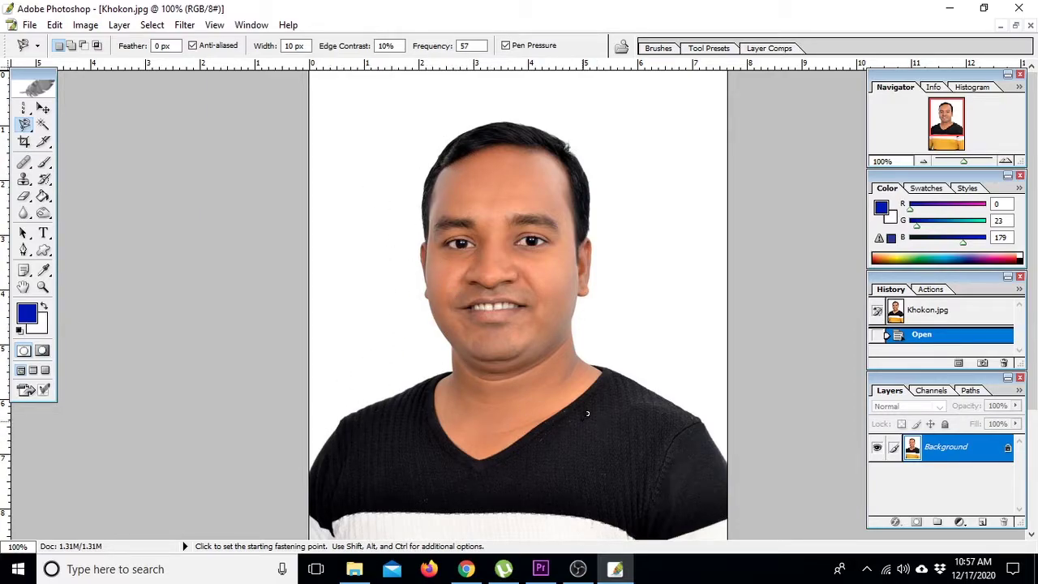
scroll(559, 442, down, 2)
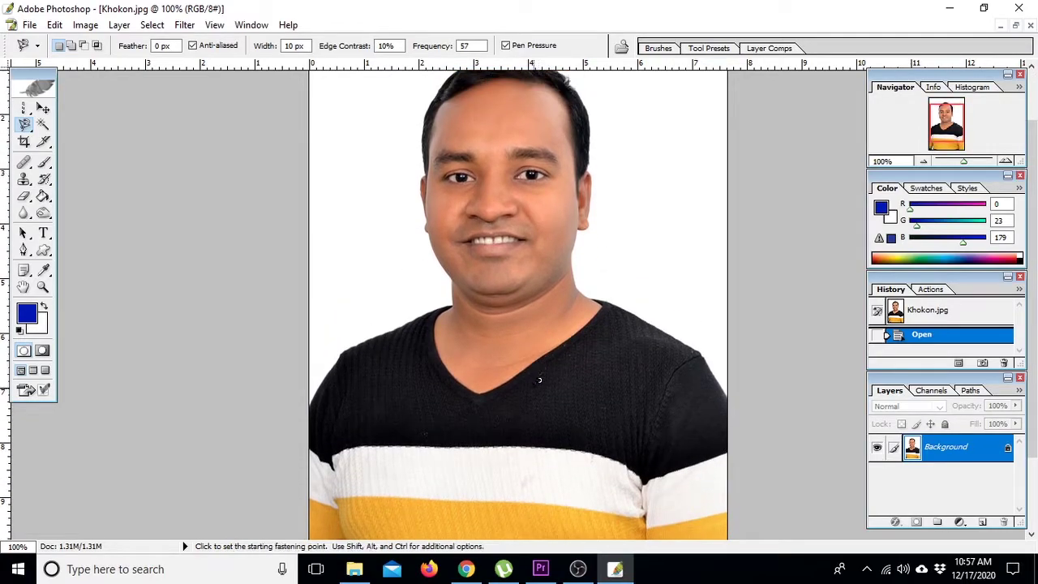
Open beautiful-park.jpg, dismiss the colour profile warning, and return to the striped-sweater portrait.
key(ctrl+o)
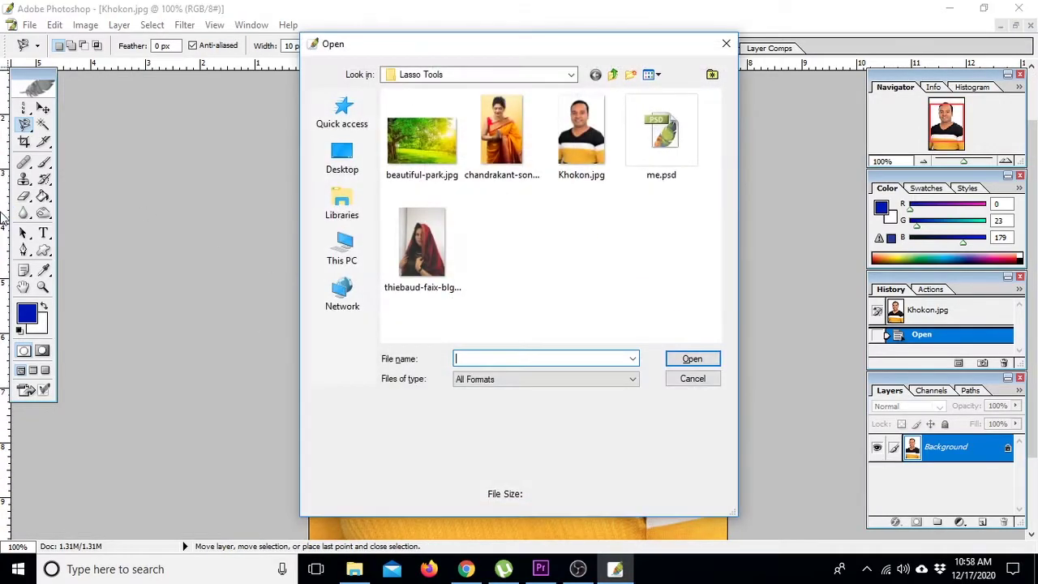
double_click(421, 139)
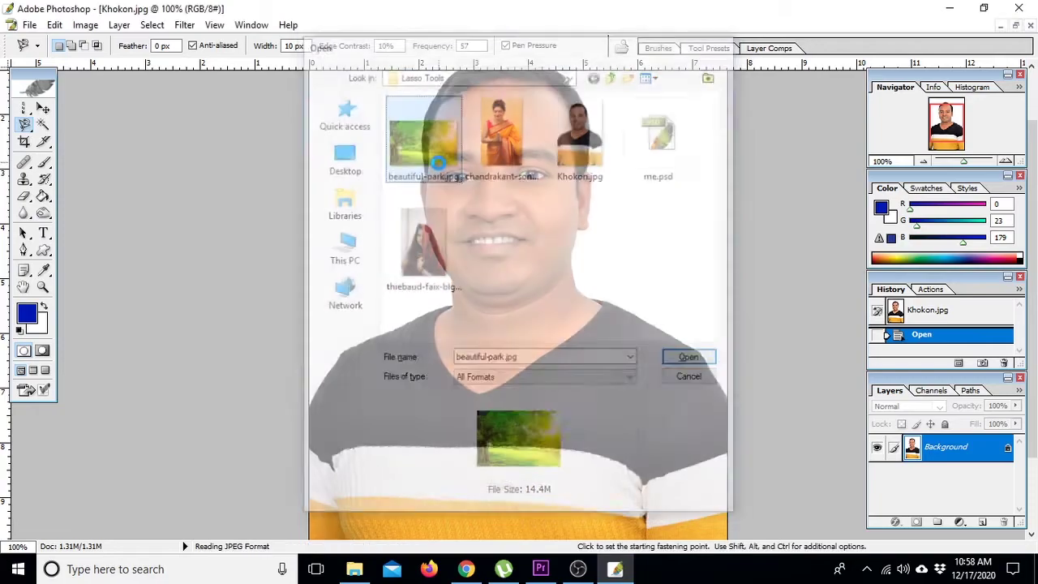
click(574, 347)
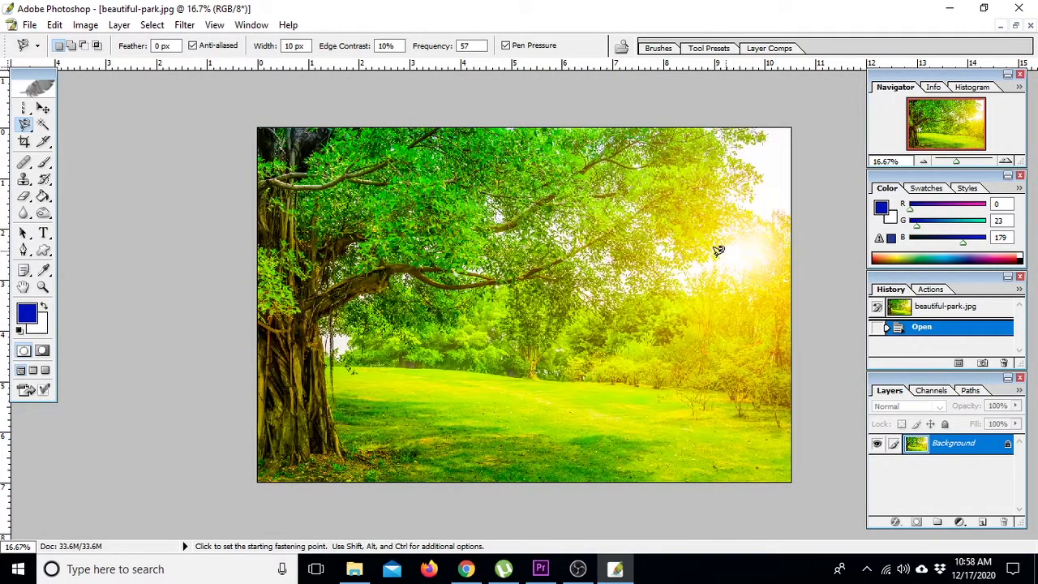
click(748, 203)
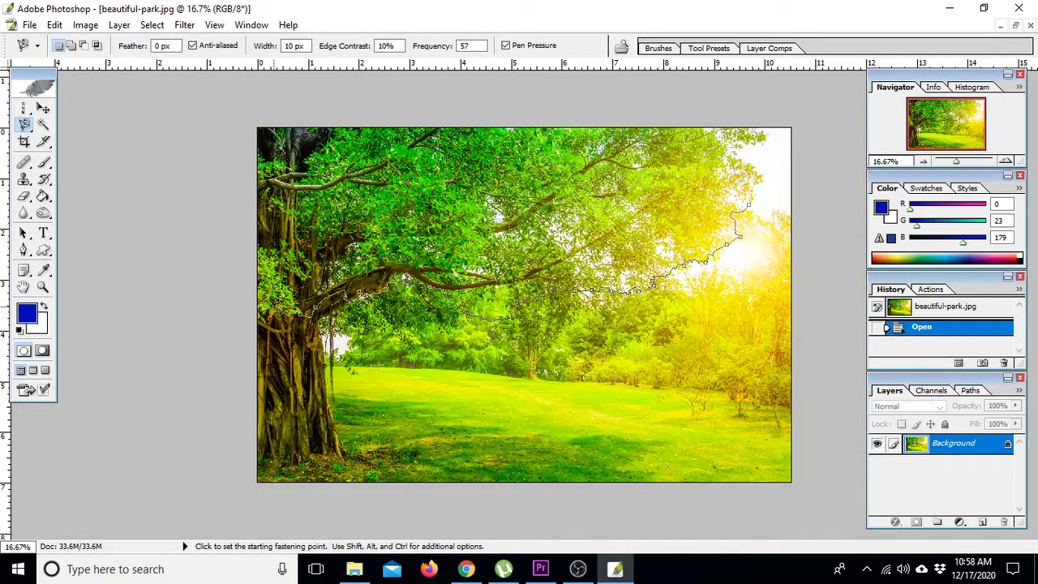
key(Escape)
key(ctrl+Tab)
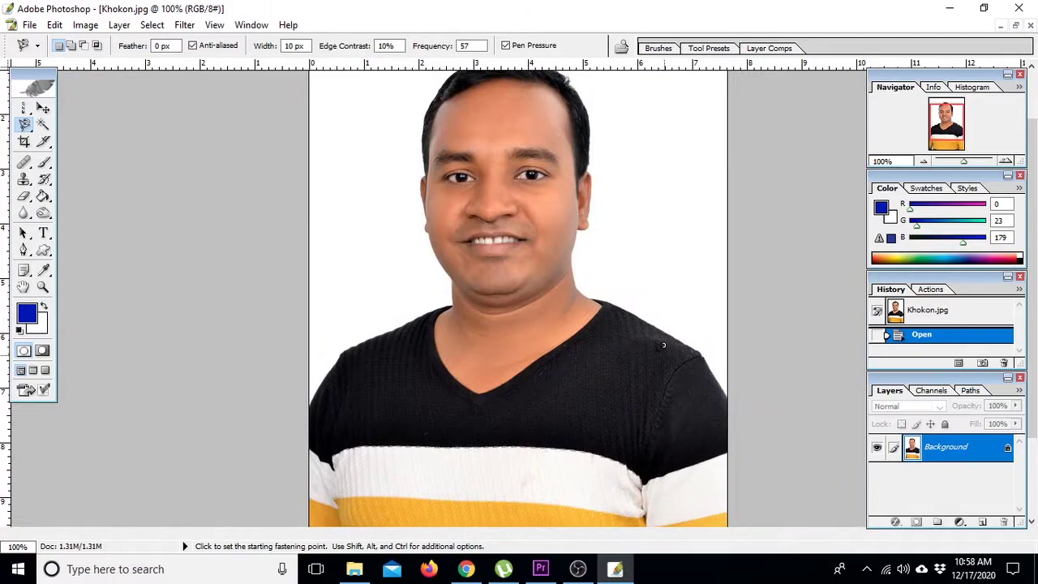
Switch to full-screen view and zoom the man's portrait to 200%.
drag(607, 282, 621, 411)
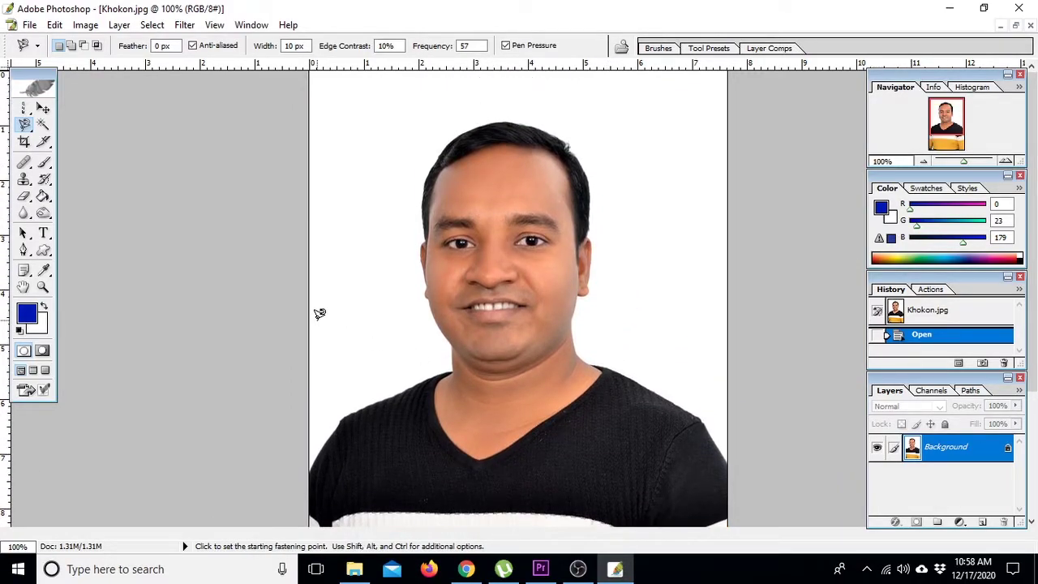
key(f)
mouse_move(325, 310)
mouse_down()
mouse_move(402, 254)
mouse_move(420, 141)
mouse_move(404, 235)
mouse_up()
key(ctrl+plus)
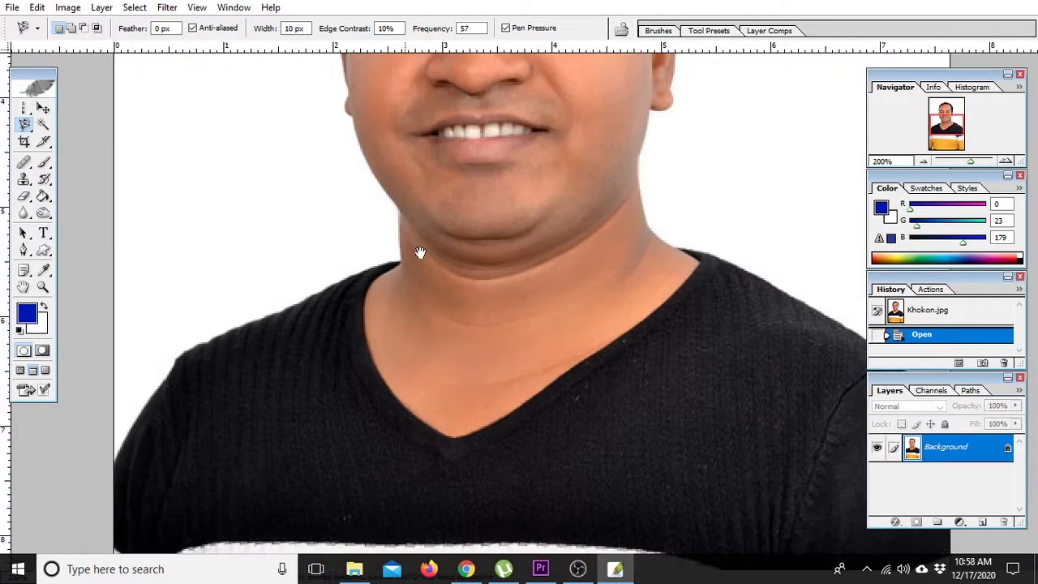
scroll(447, 153, up, 2)
mouse_move(447, 153)
mouse_down()
mouse_move(411, 287)
mouse_move(403, 174)
mouse_up()
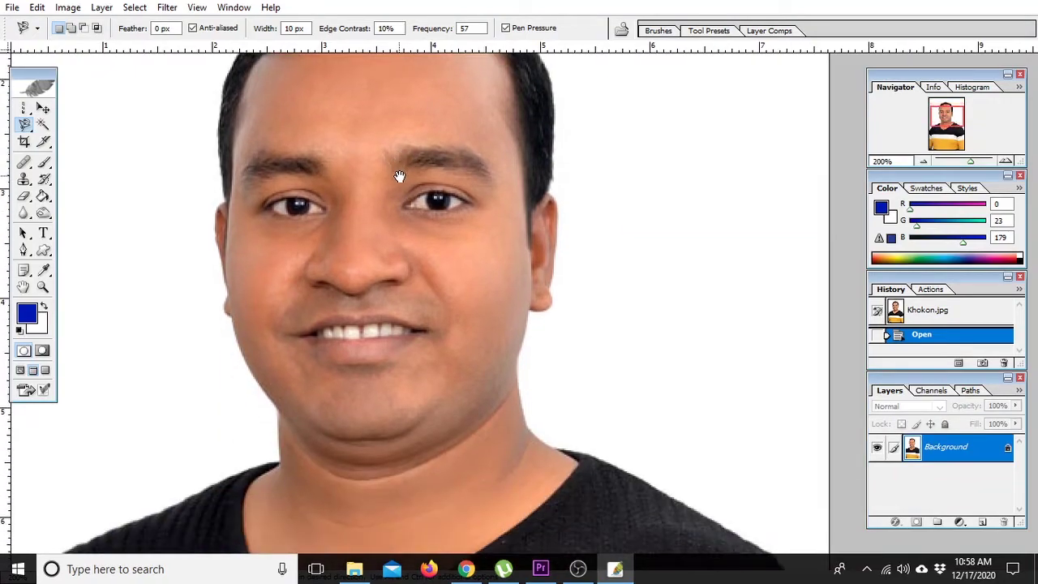
Start the Magnetic Lasso at the shirt collar and trace down the sweater's right edge, removing bad anchors.
click(592, 455)
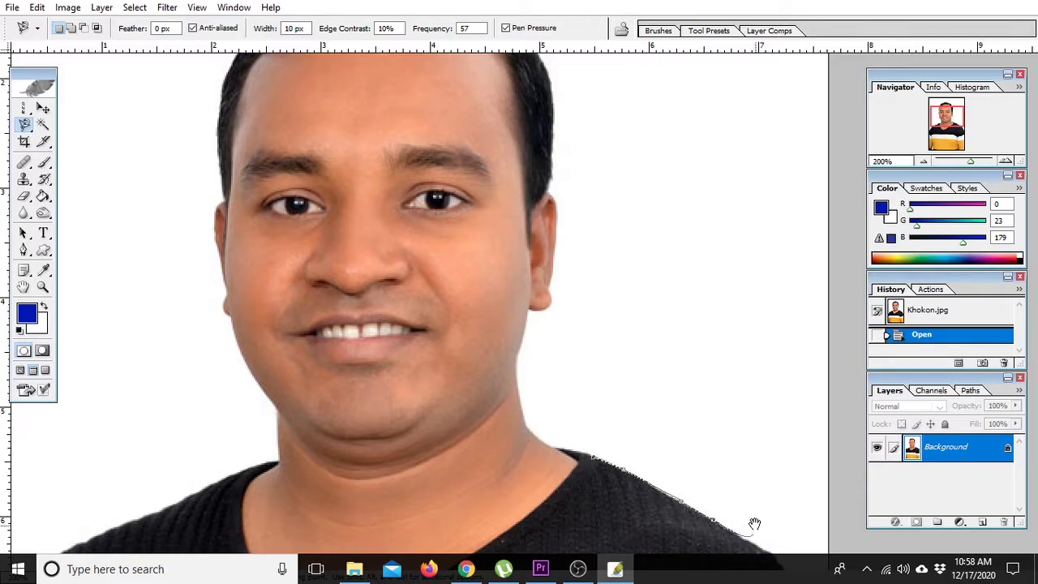
mouse_move(754, 523)
mouse_down()
mouse_move(540, 324)
mouse_move(486, 243)
mouse_up()
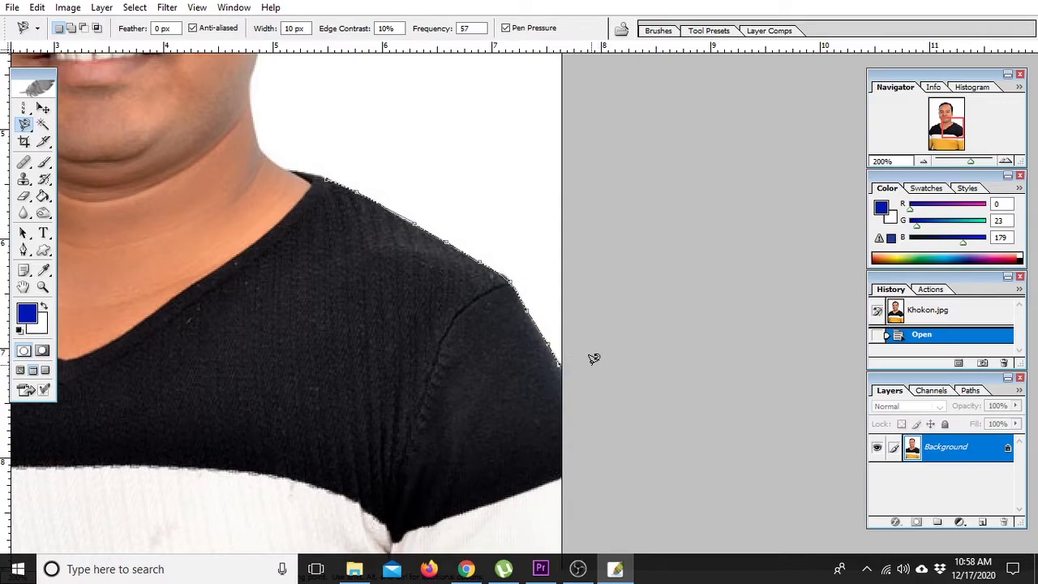
drag(626, 520, 661, 133)
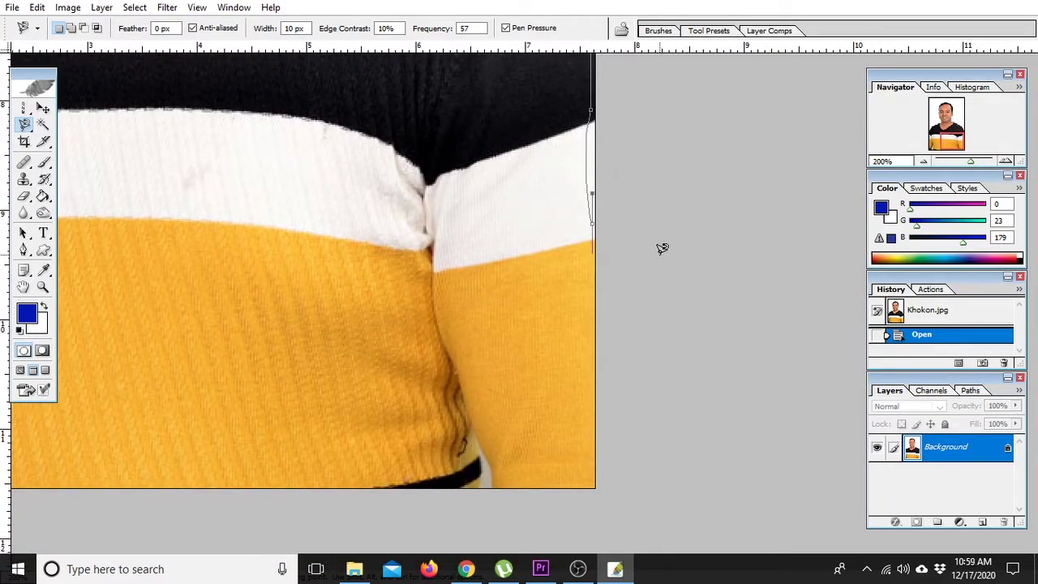
key(BackSpace)
key(BackSpace)
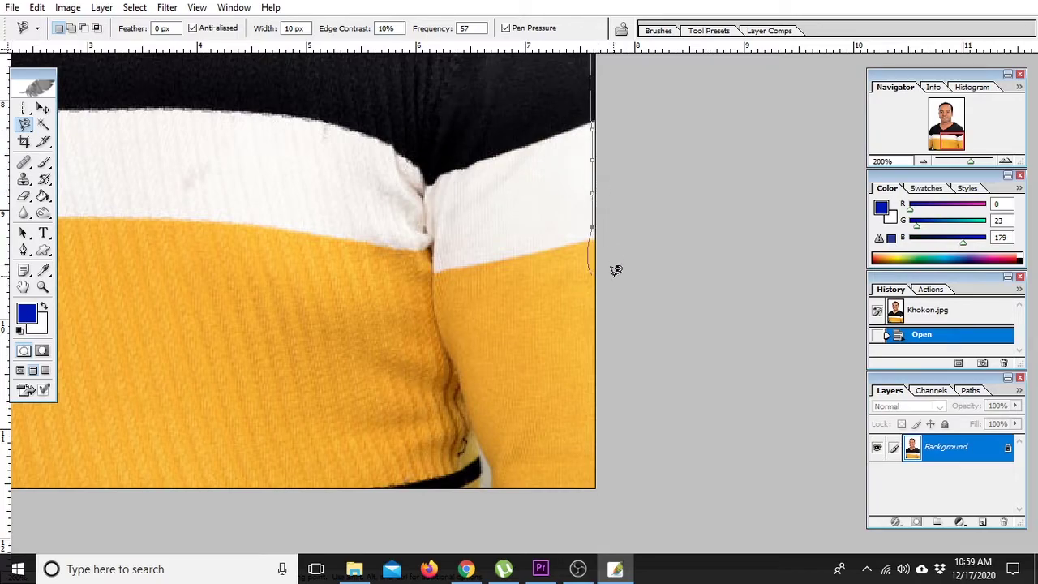
key(BackSpace)
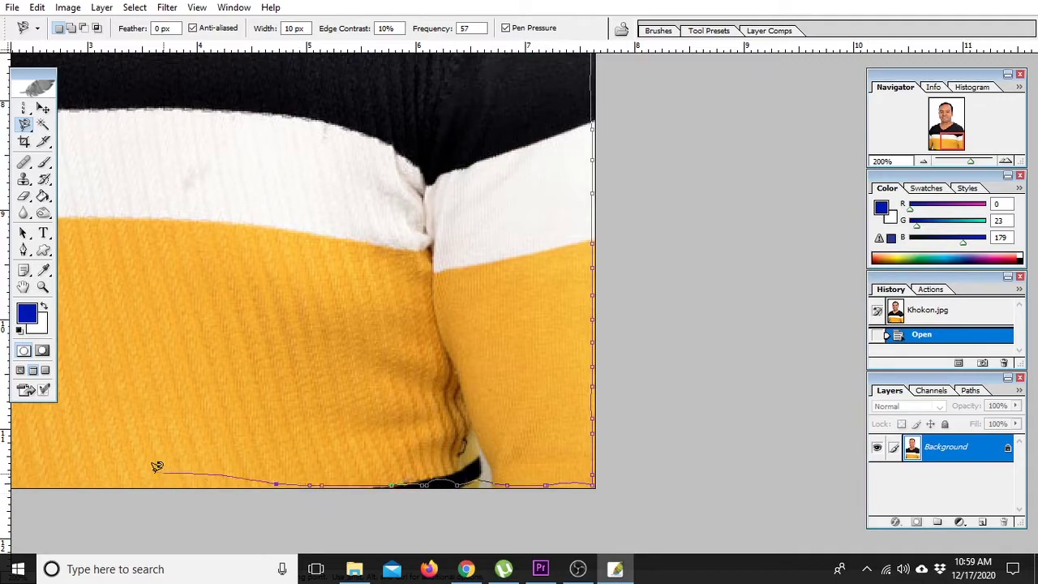
Trace the Magnetic Lasso along the sweater's bottom and up the left edge toward the shoulder.
mouse_move(307, 446)
mouse_down()
mouse_move(490, 417)
mouse_move(581, 424)
mouse_up()
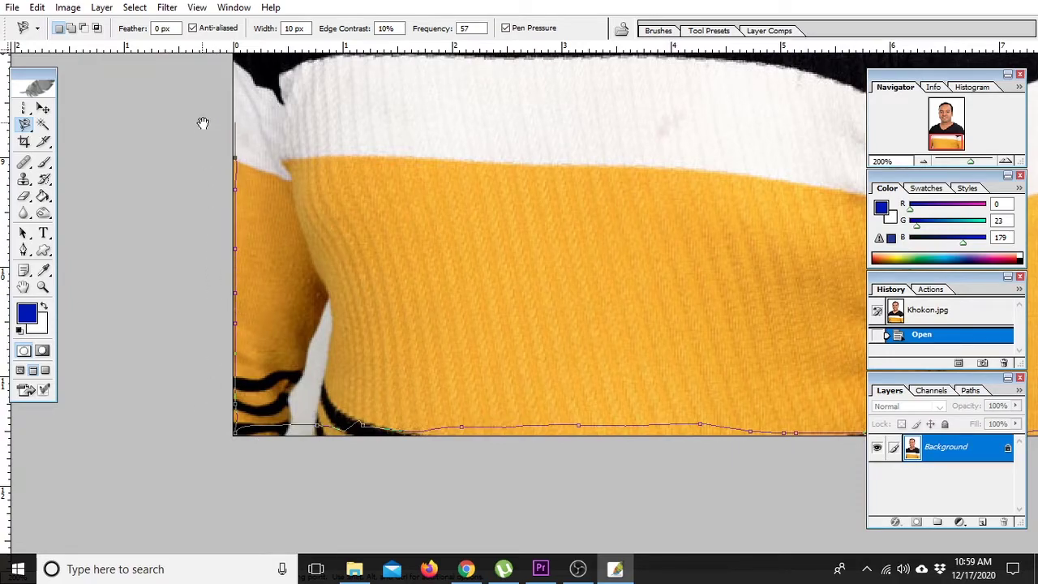
drag(203, 122, 218, 408)
drag(227, 344, 241, 254)
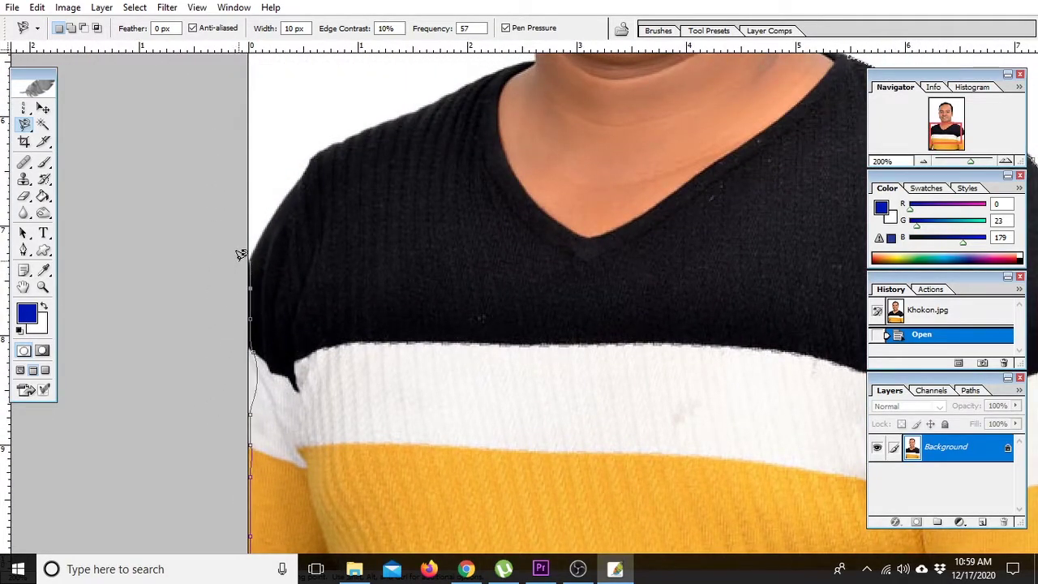
key(BackSpace)
key(BackSpace)
key(BackSpace)
mouse_move(240, 378)
mouse_down()
mouse_move(243, 298)
mouse_move(244, 321)
mouse_up()
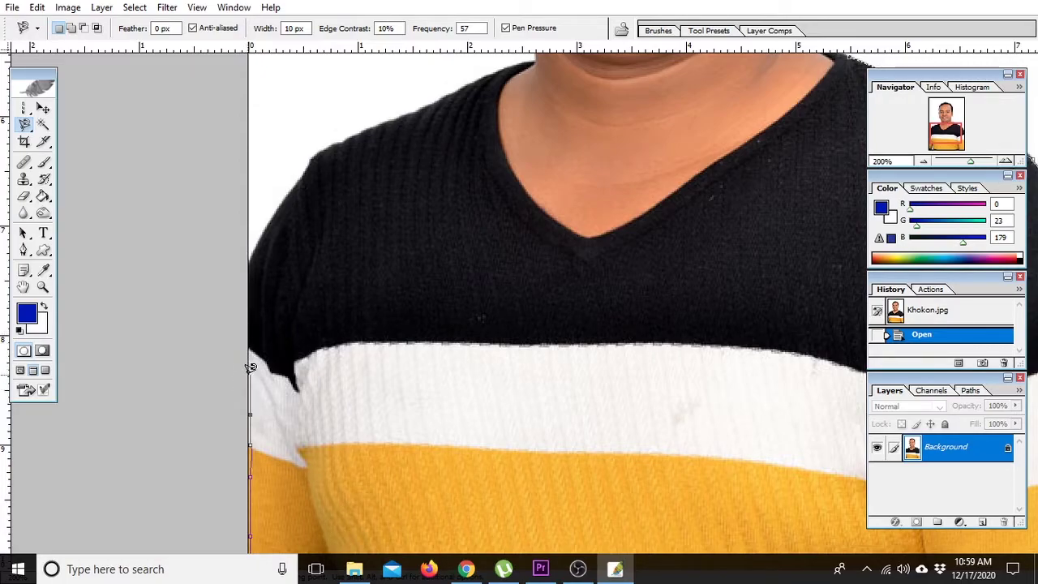
drag(251, 367, 257, 337)
mouse_move(251, 288)
mouse_down()
mouse_move(252, 254)
mouse_move(319, 147)
mouse_move(410, 113)
mouse_move(418, 121)
mouse_move(376, 157)
mouse_move(284, 304)
mouse_move(292, 282)
mouse_move(334, 251)
mouse_move(407, 212)
mouse_move(391, 134)
mouse_move(363, 111)
mouse_move(376, 325)
mouse_up()
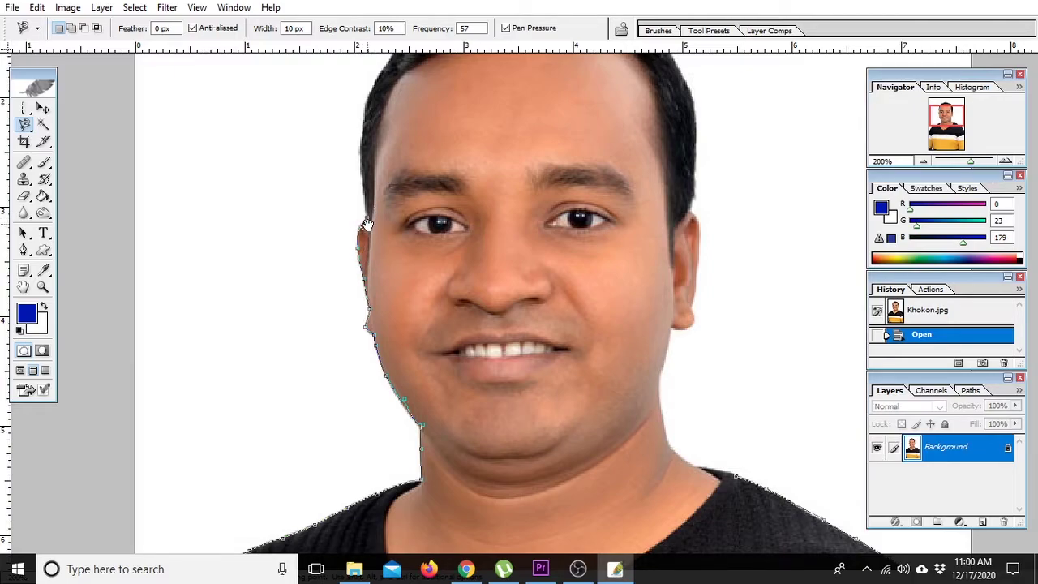
Trace around the head and down the far shoulder, then double-click to close the selection.
scroll(369, 227, up, 2)
scroll(369, 252, up, 2)
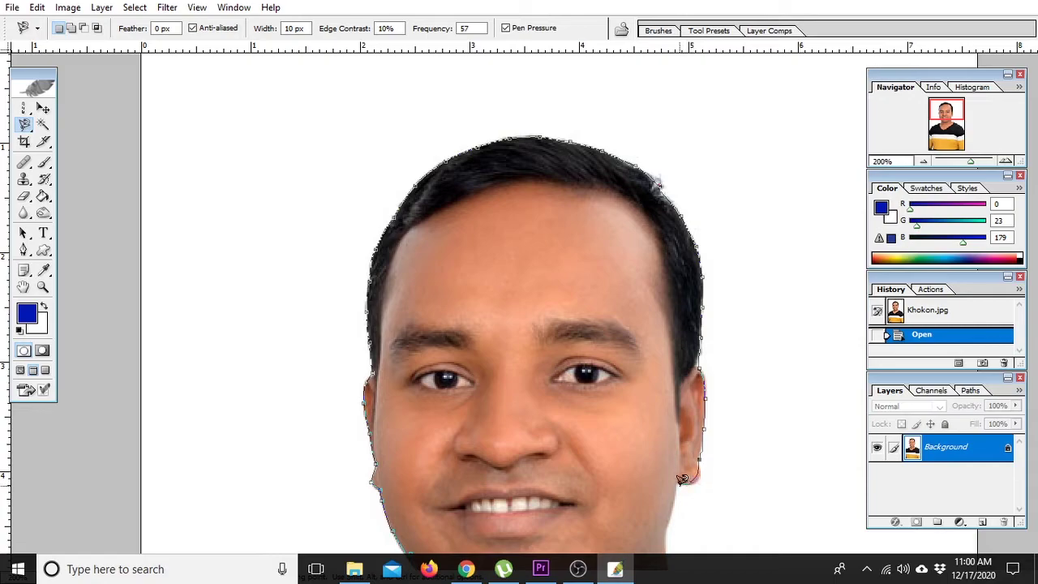
drag(682, 478, 591, 85)
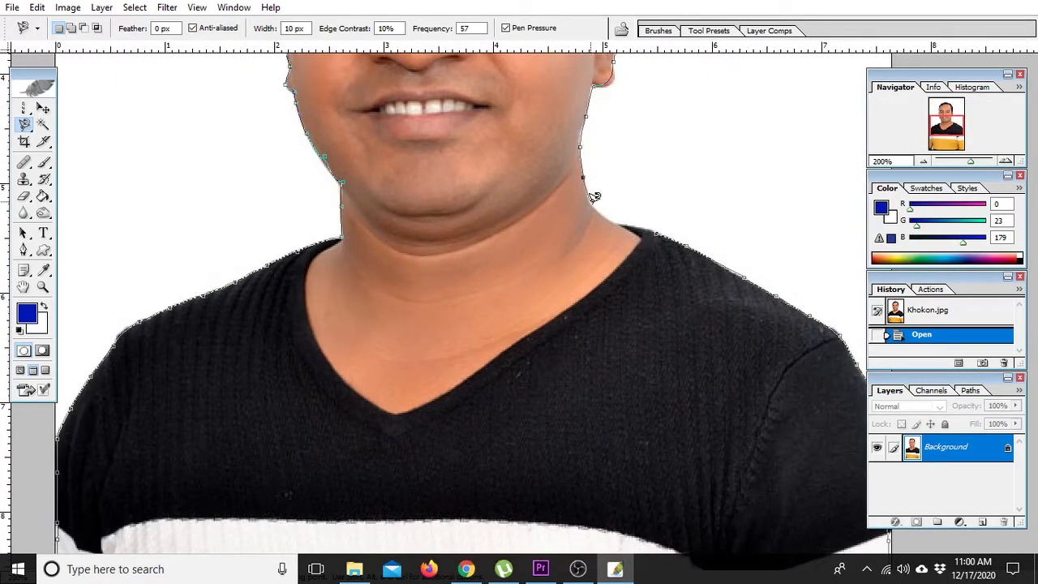
double_click(661, 226)
Feather the magnetic-lasso selection around the man to soften its edge.
key(ctrl+minus)
key(ctrl+minus)
key(ctrl+minus)
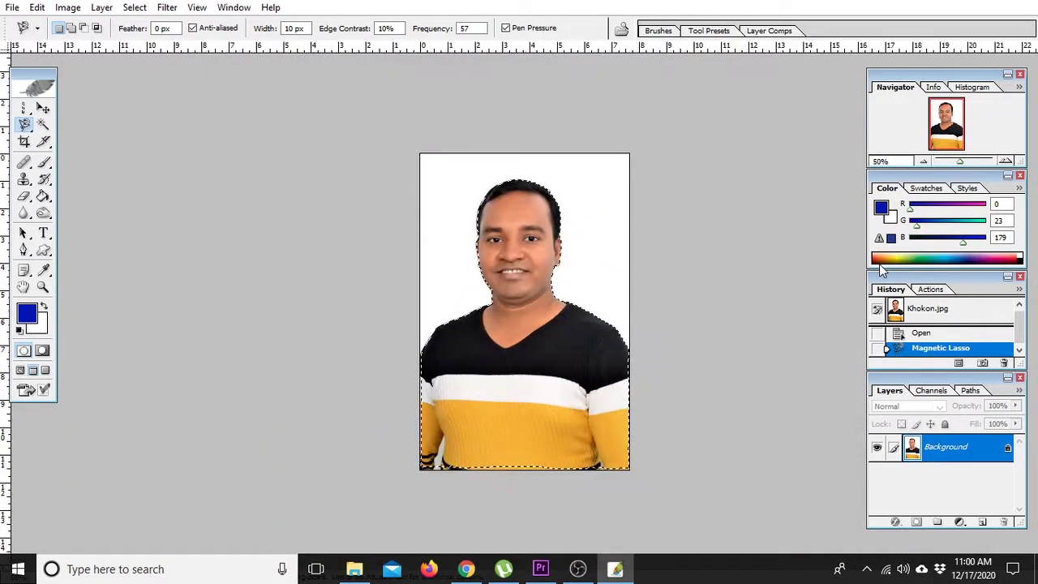
key(ctrl+alt+d)
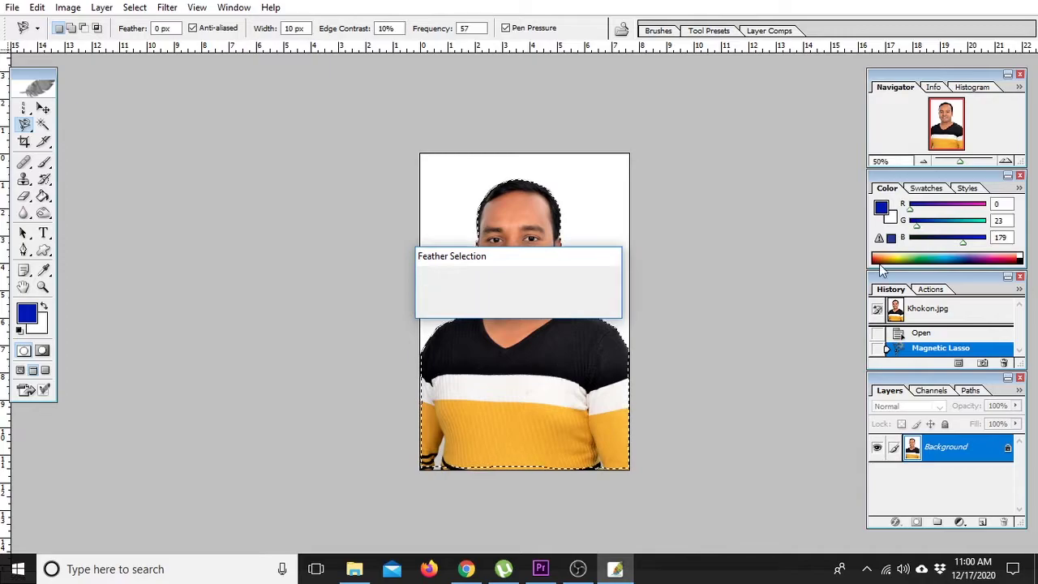
key(Return)
Open beautiful-park.jpg, accepting the colour profile warning.
key(ctrl+o)
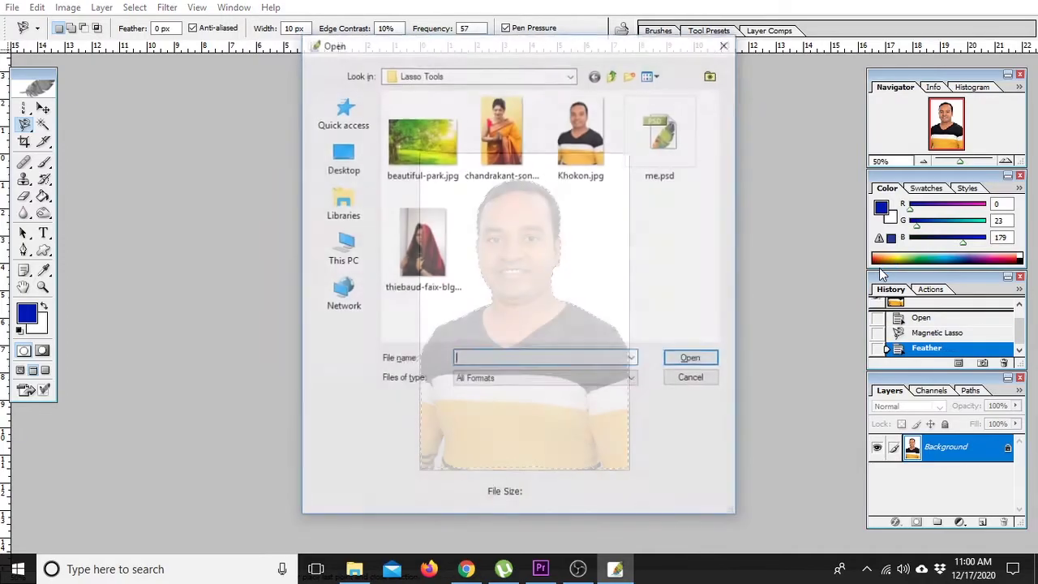
double_click(422, 149)
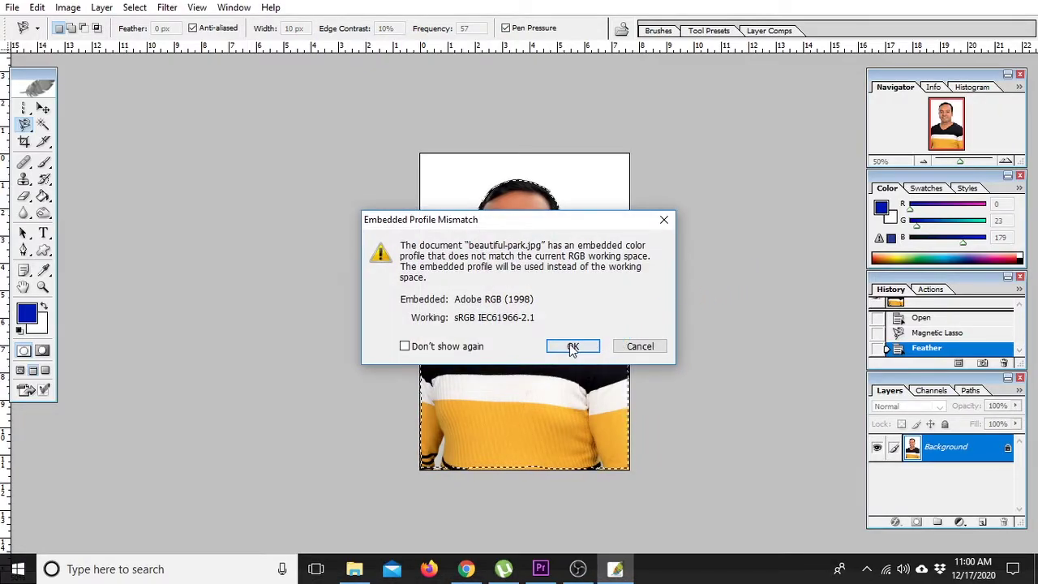
click(570, 343)
Paste the man into the park, enlarge him about 366%, and place him on the right.
key(ctrl+v)
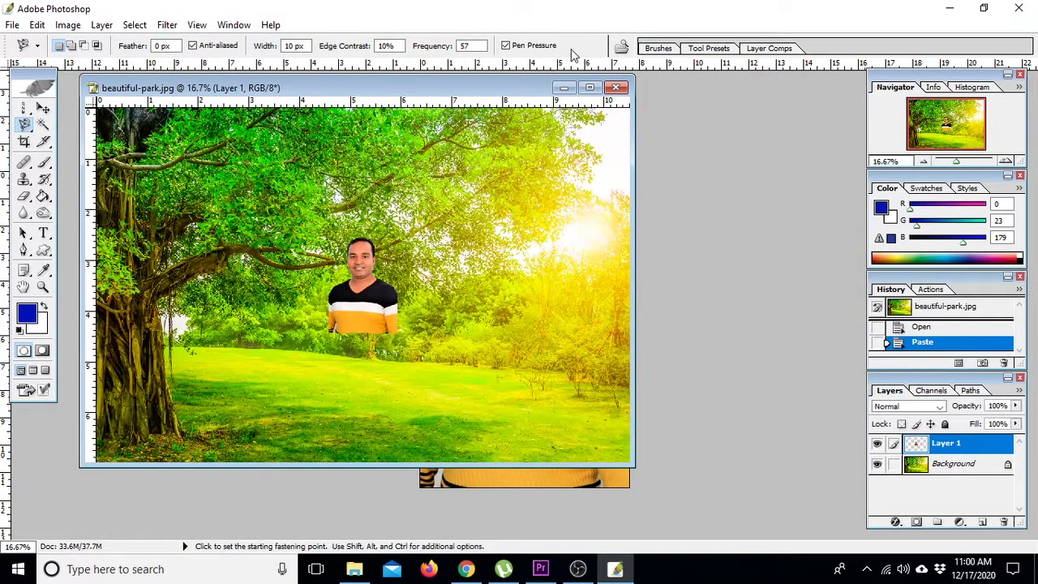
click(589, 87)
key(ctrl+t)
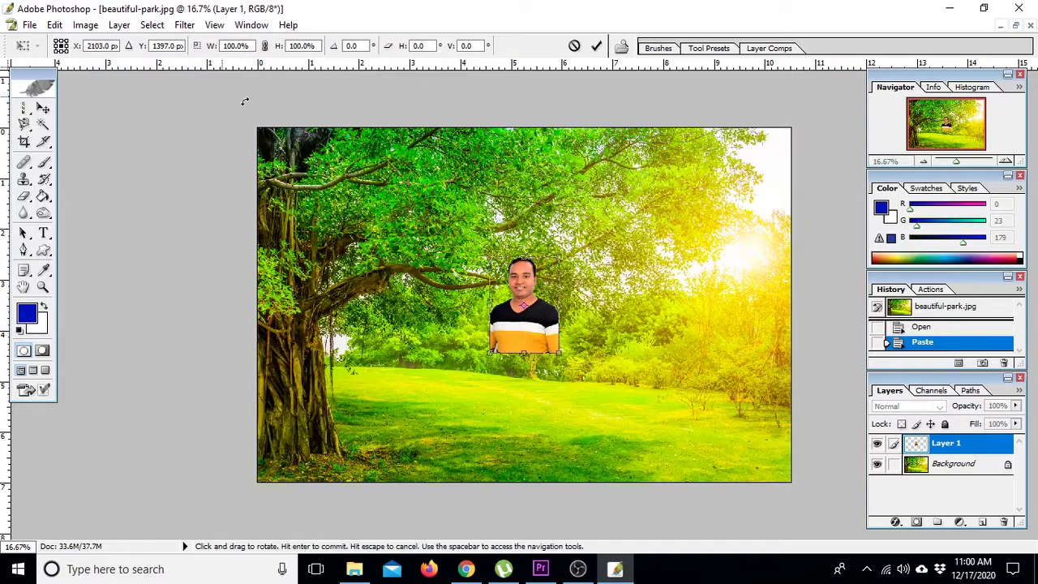
drag(559, 261, 648, 138)
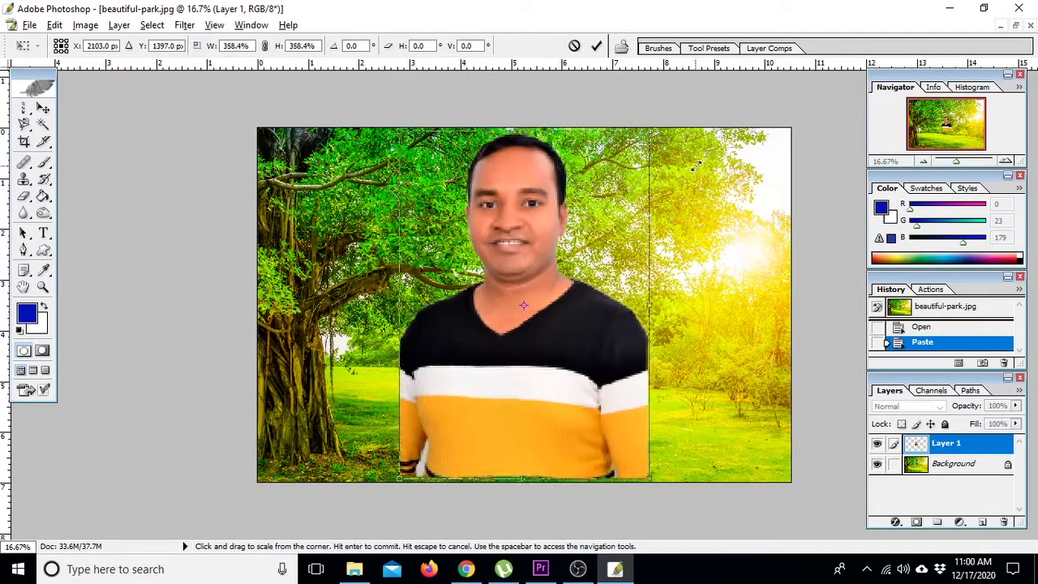
drag(541, 210, 642, 289)
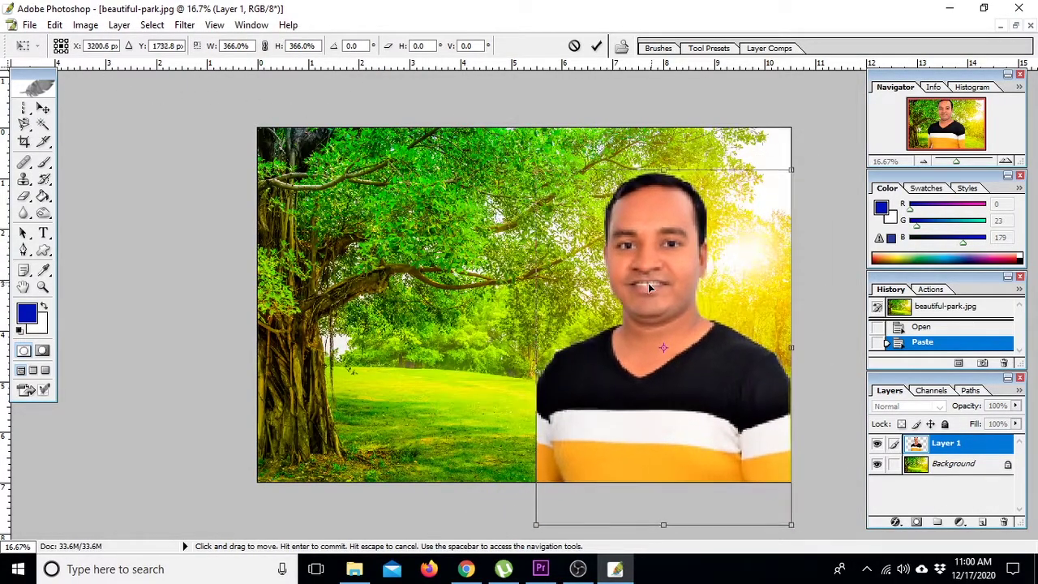
key(Return)
key(l)
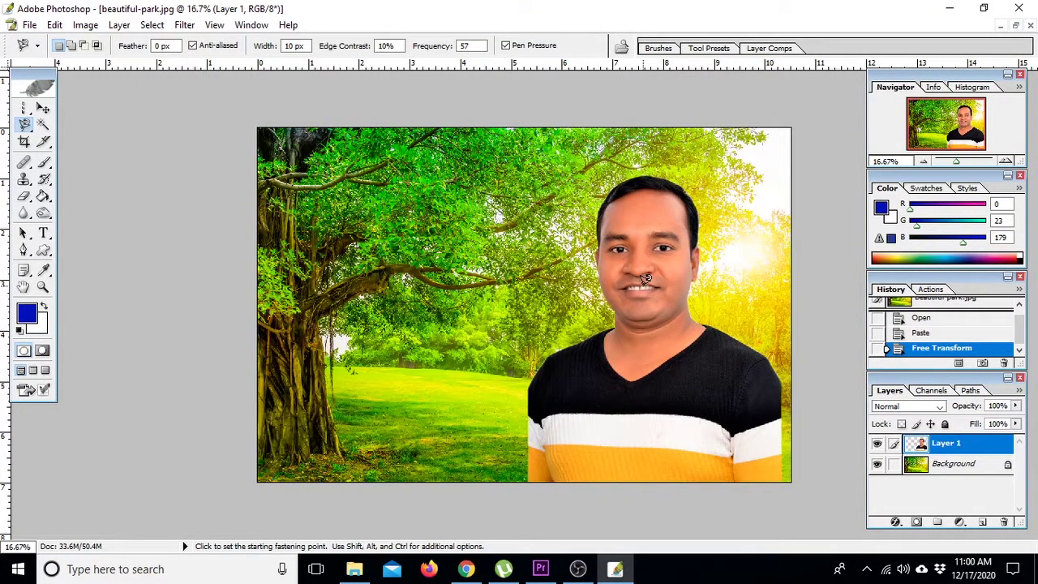
Convert the park Background to Layer 0 and darken it with Brightness -44.
double_click(957, 468)
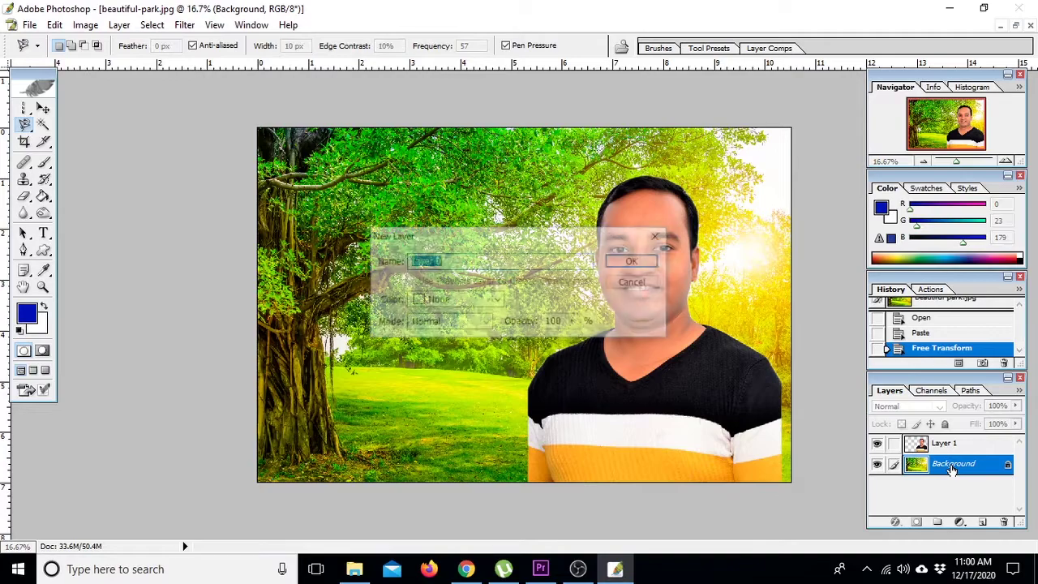
key(Return)
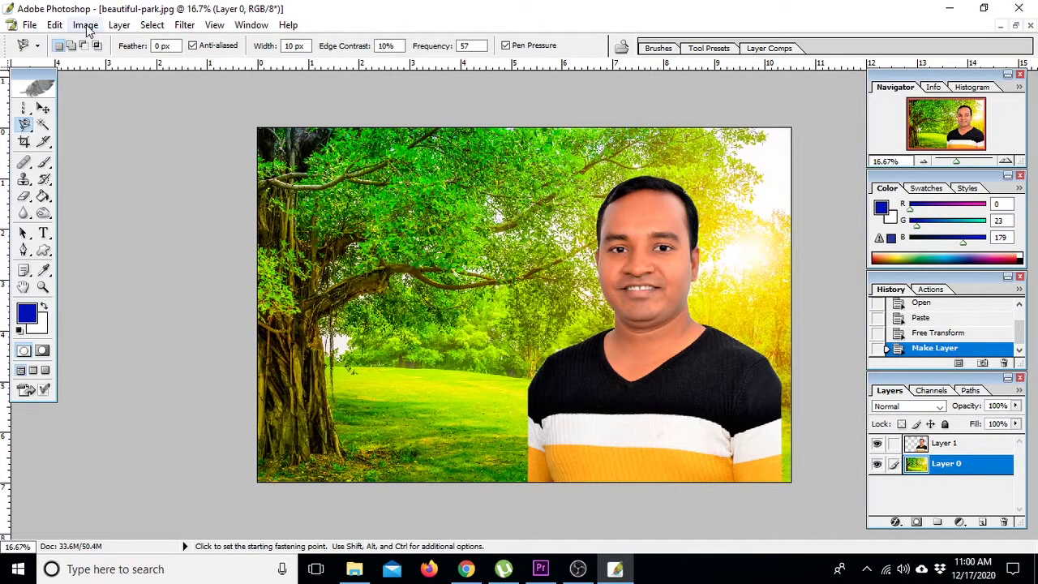
click(85, 25)
mouse_move(119, 64)
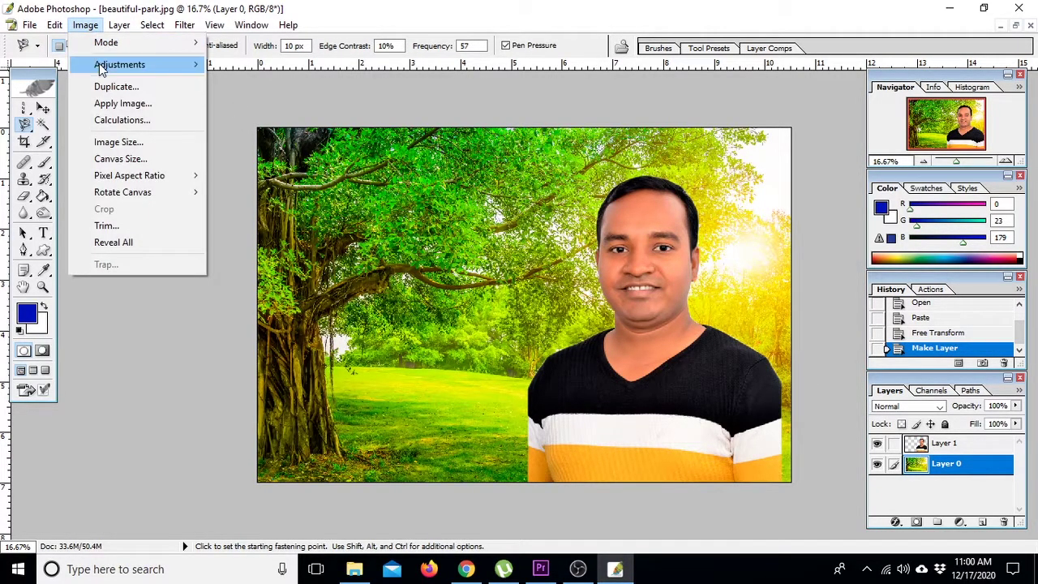
click(300, 165)
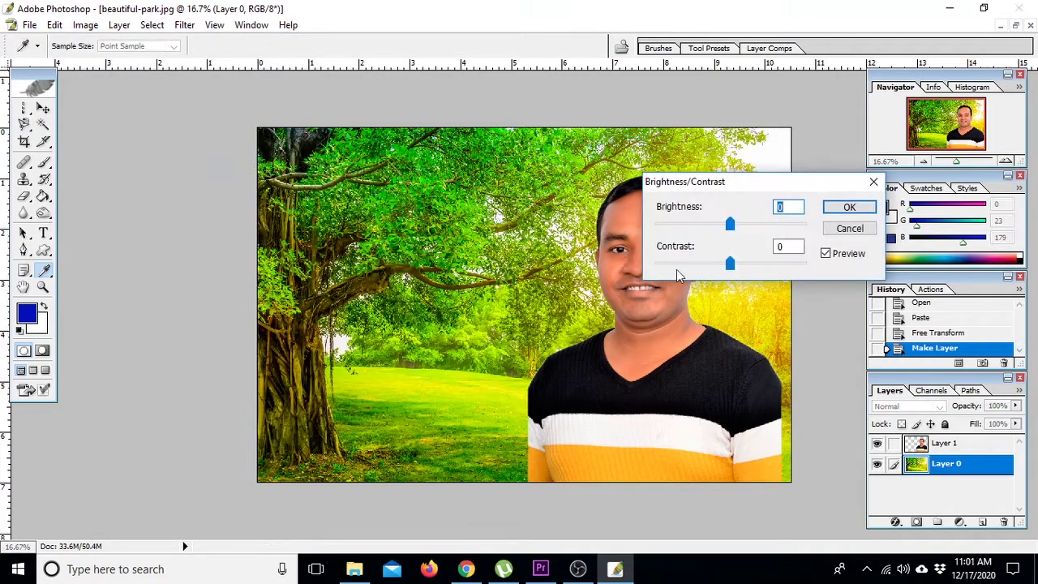
drag(727, 232, 697, 227)
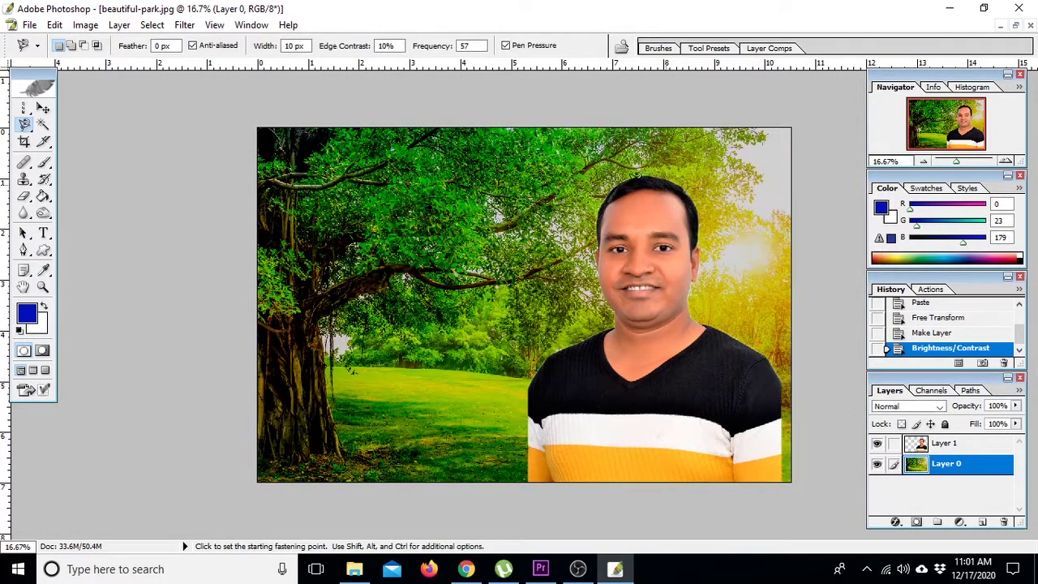
Switch to the Move tool, confirming the Magnetic Lasso stays the lasso group's default.
click(43, 108)
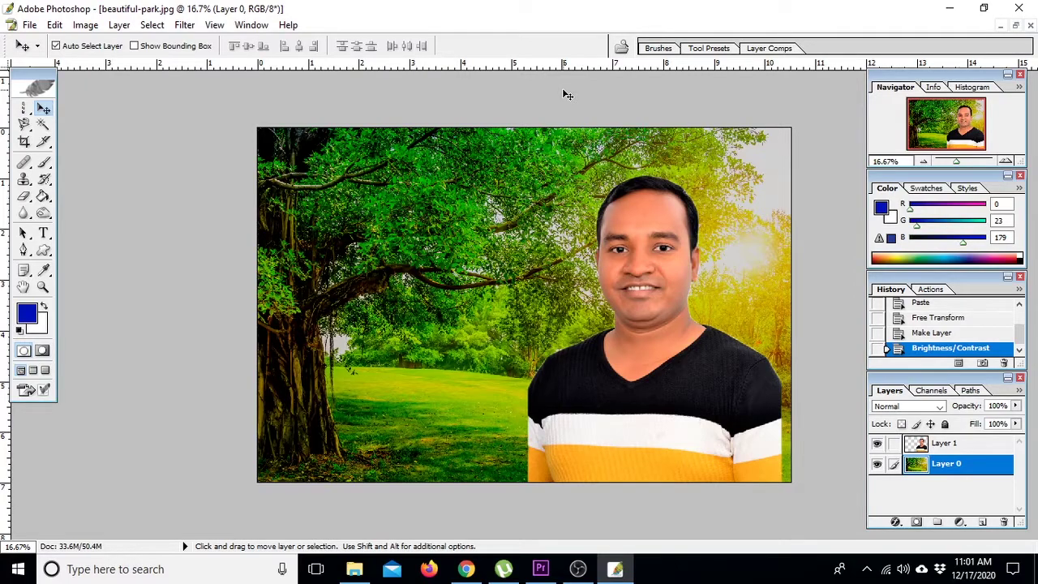
click(24, 124)
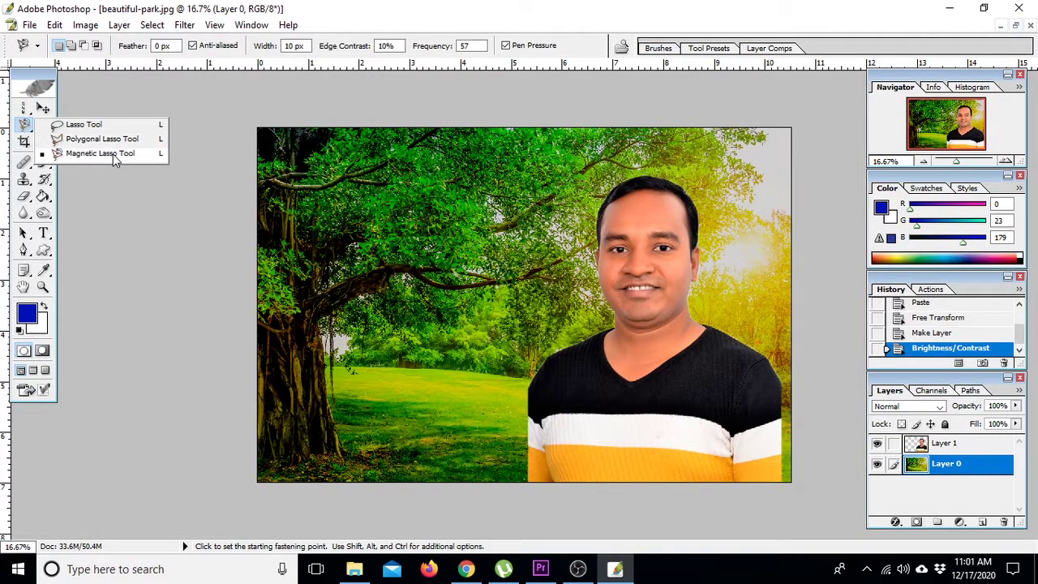
click(113, 154)
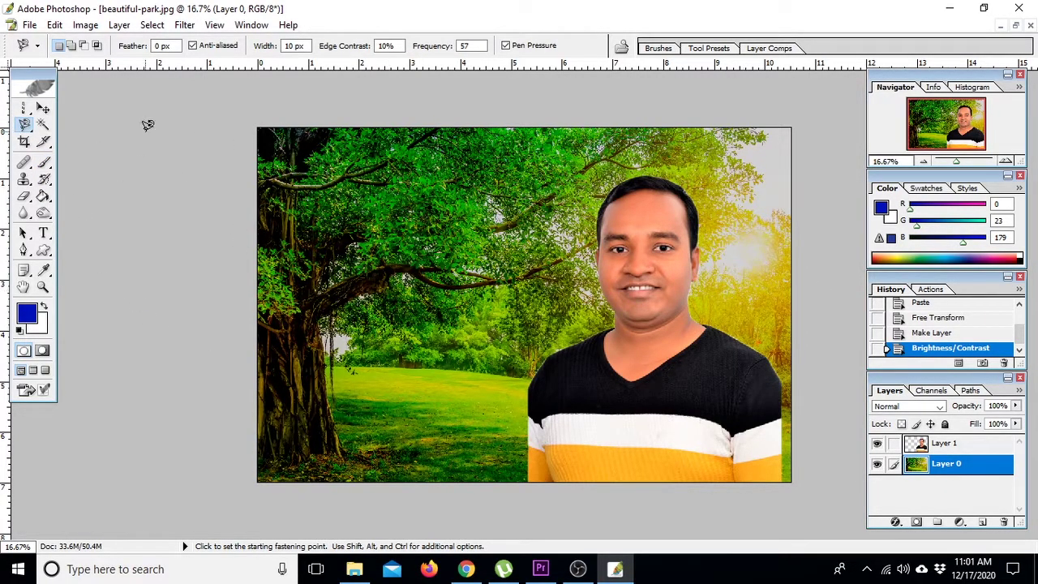
click(43, 108)
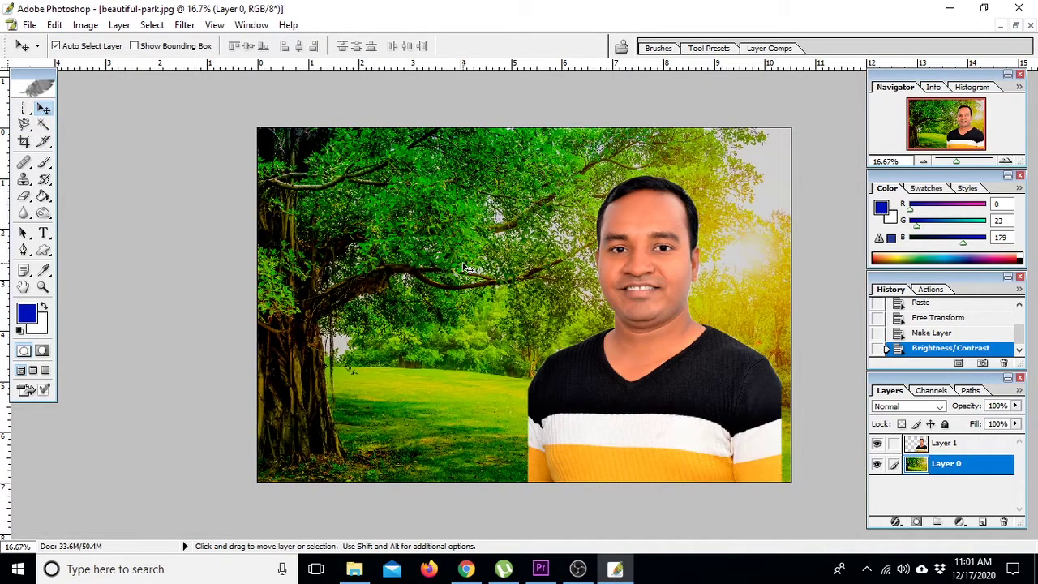